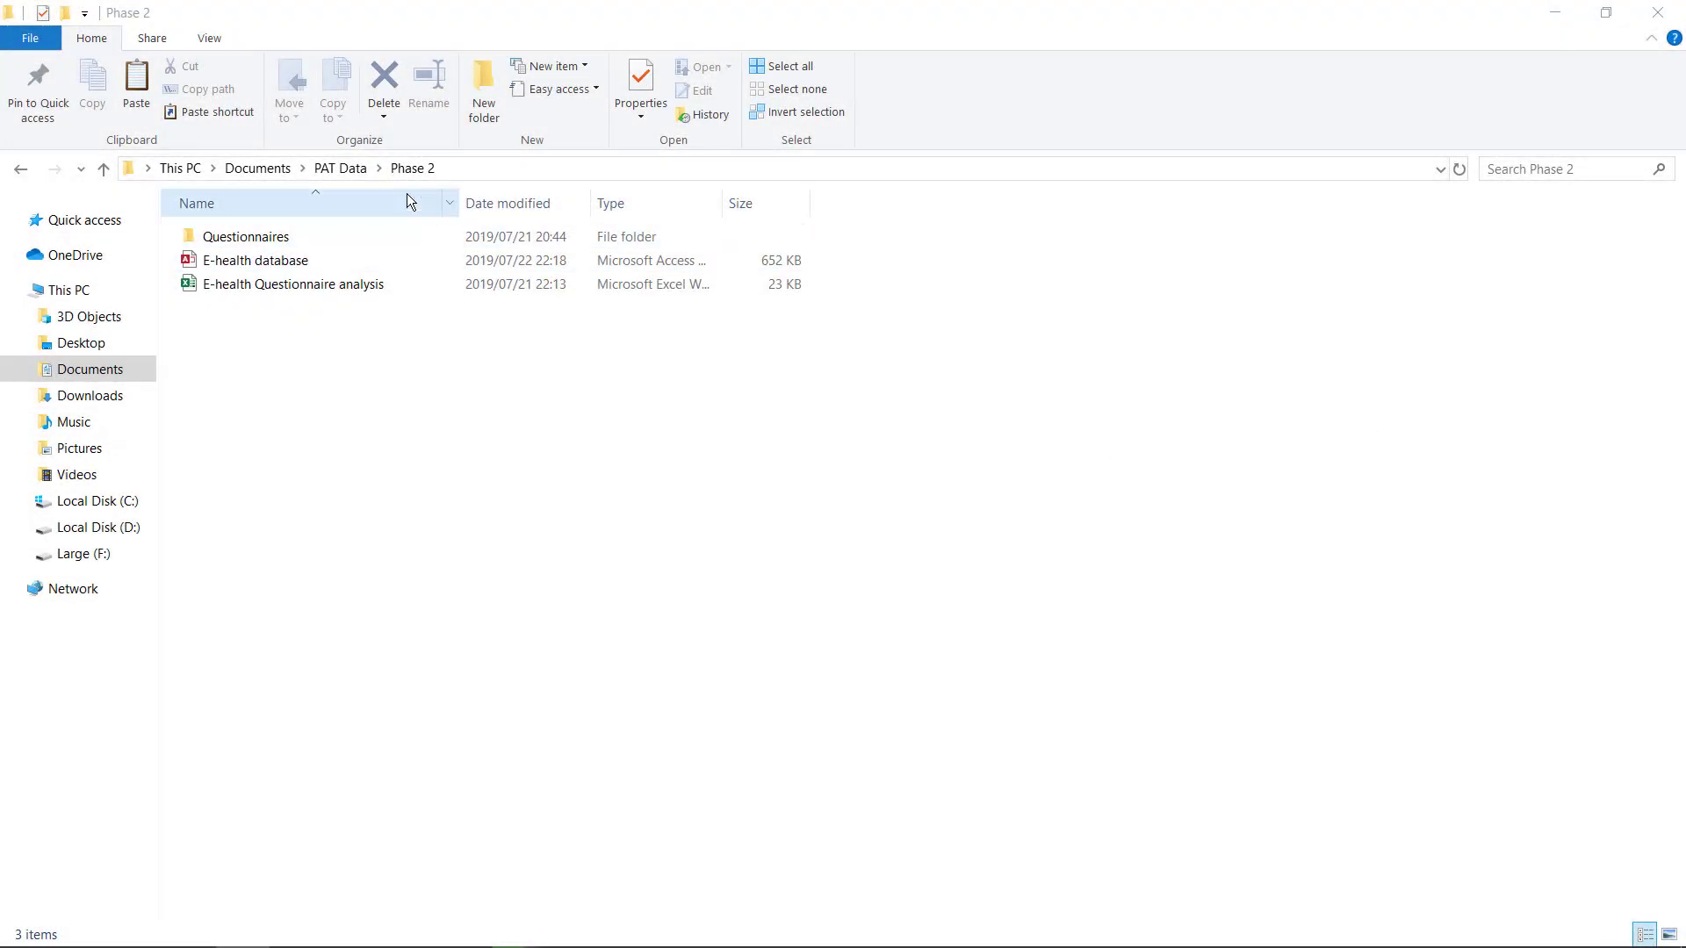
Step: Copy the Gardening report file from the Phase 1 folder
left_click(339, 168)
double_click(212, 237)
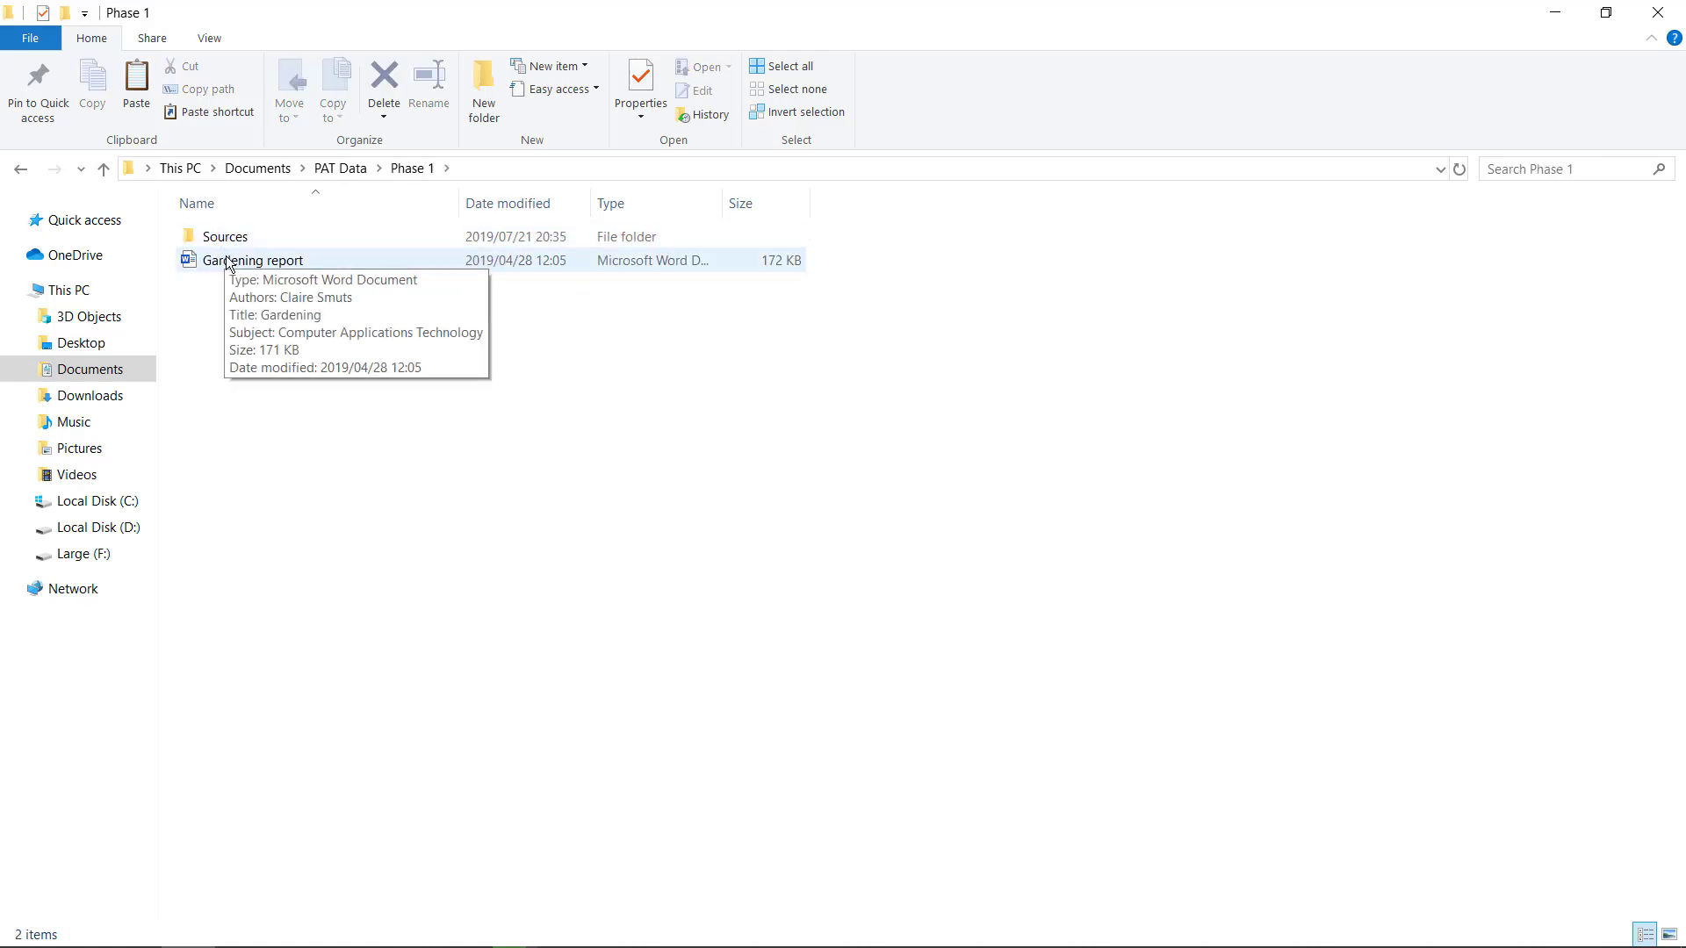
left_click(227, 262)
right_click(226, 262)
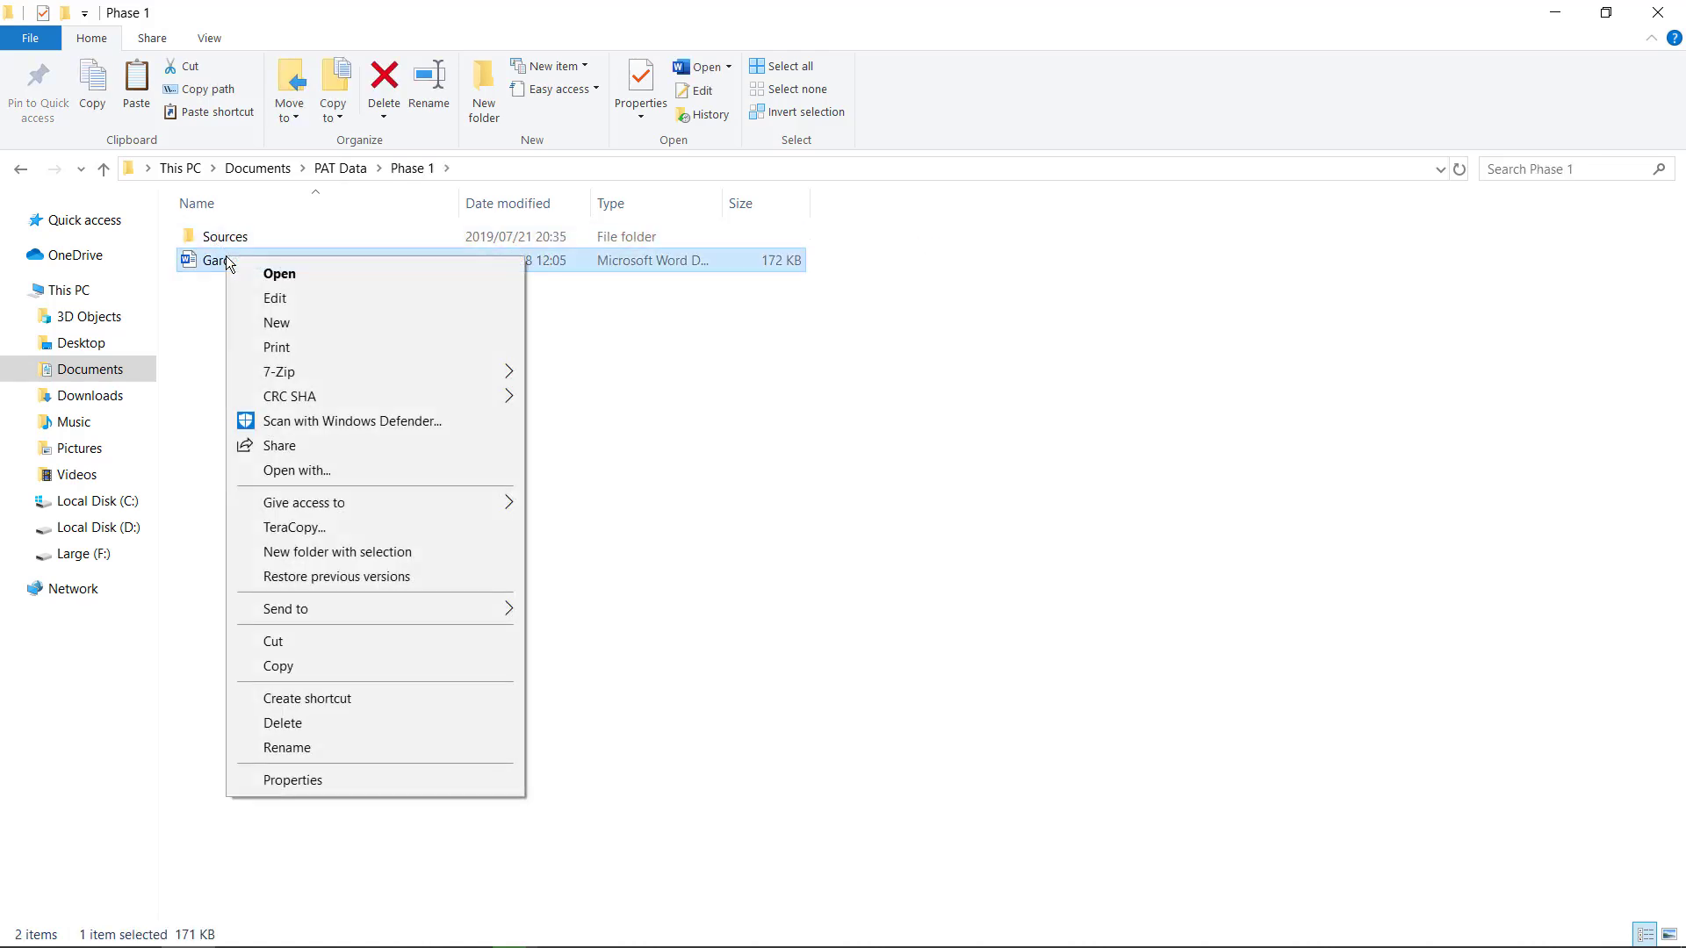
left_click(363, 667)
Step: Paste the Gardening report into the Phase 2 folder and select the new copy
left_click(345, 166)
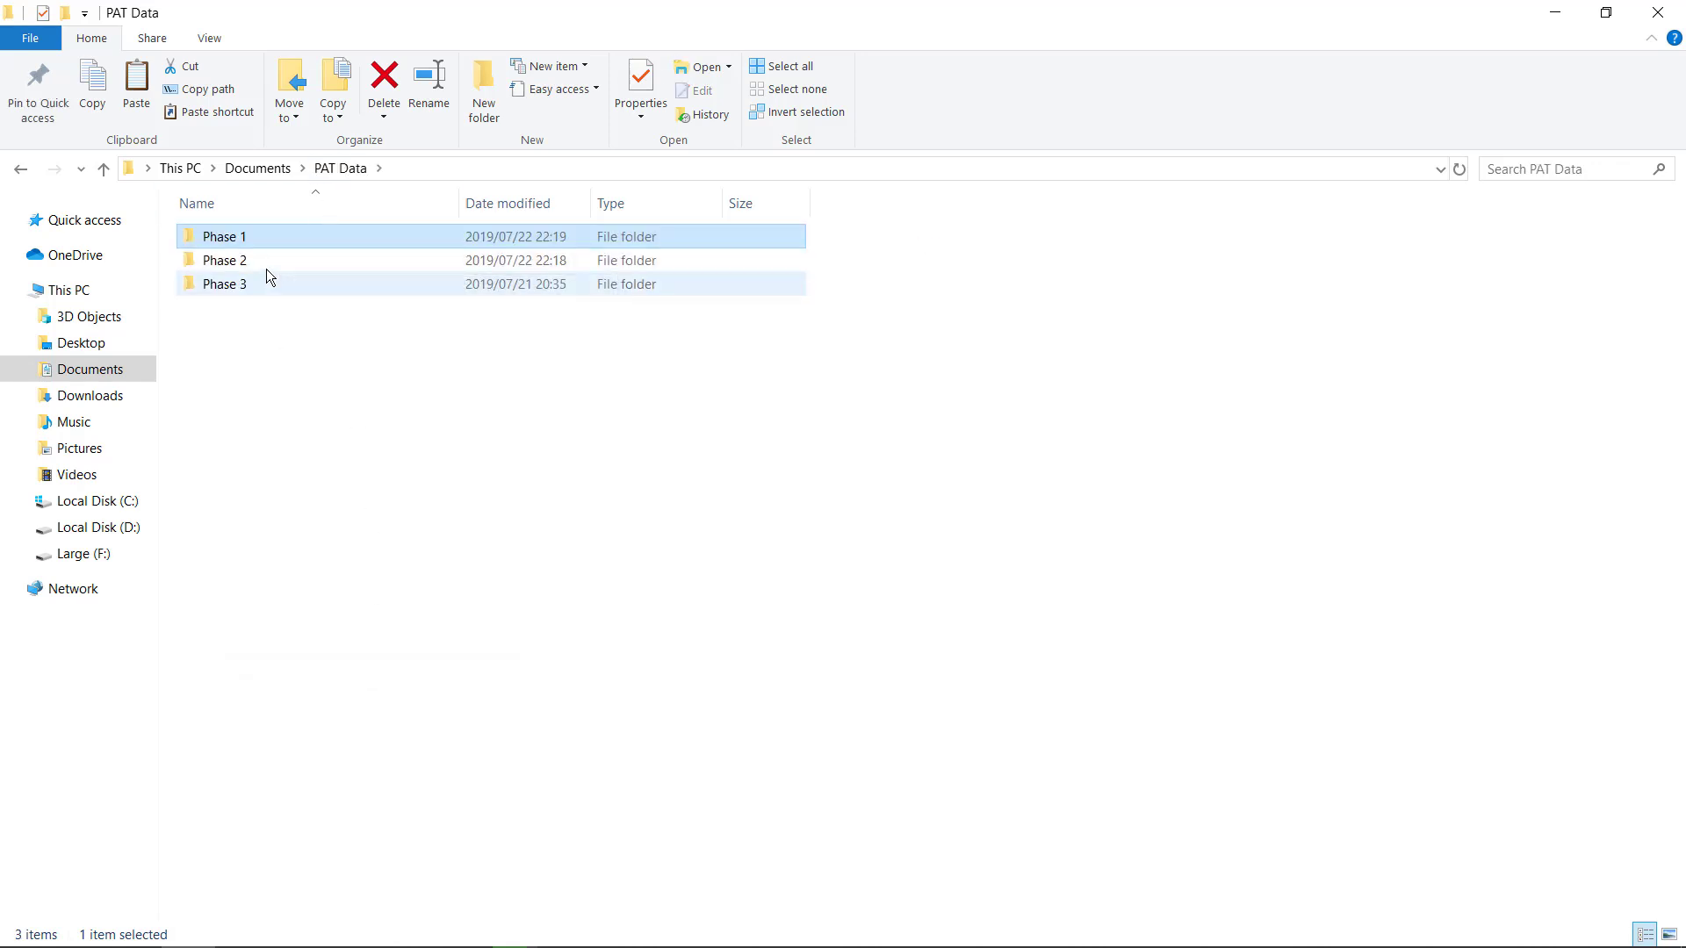
double_click(267, 262)
right_click(256, 350)
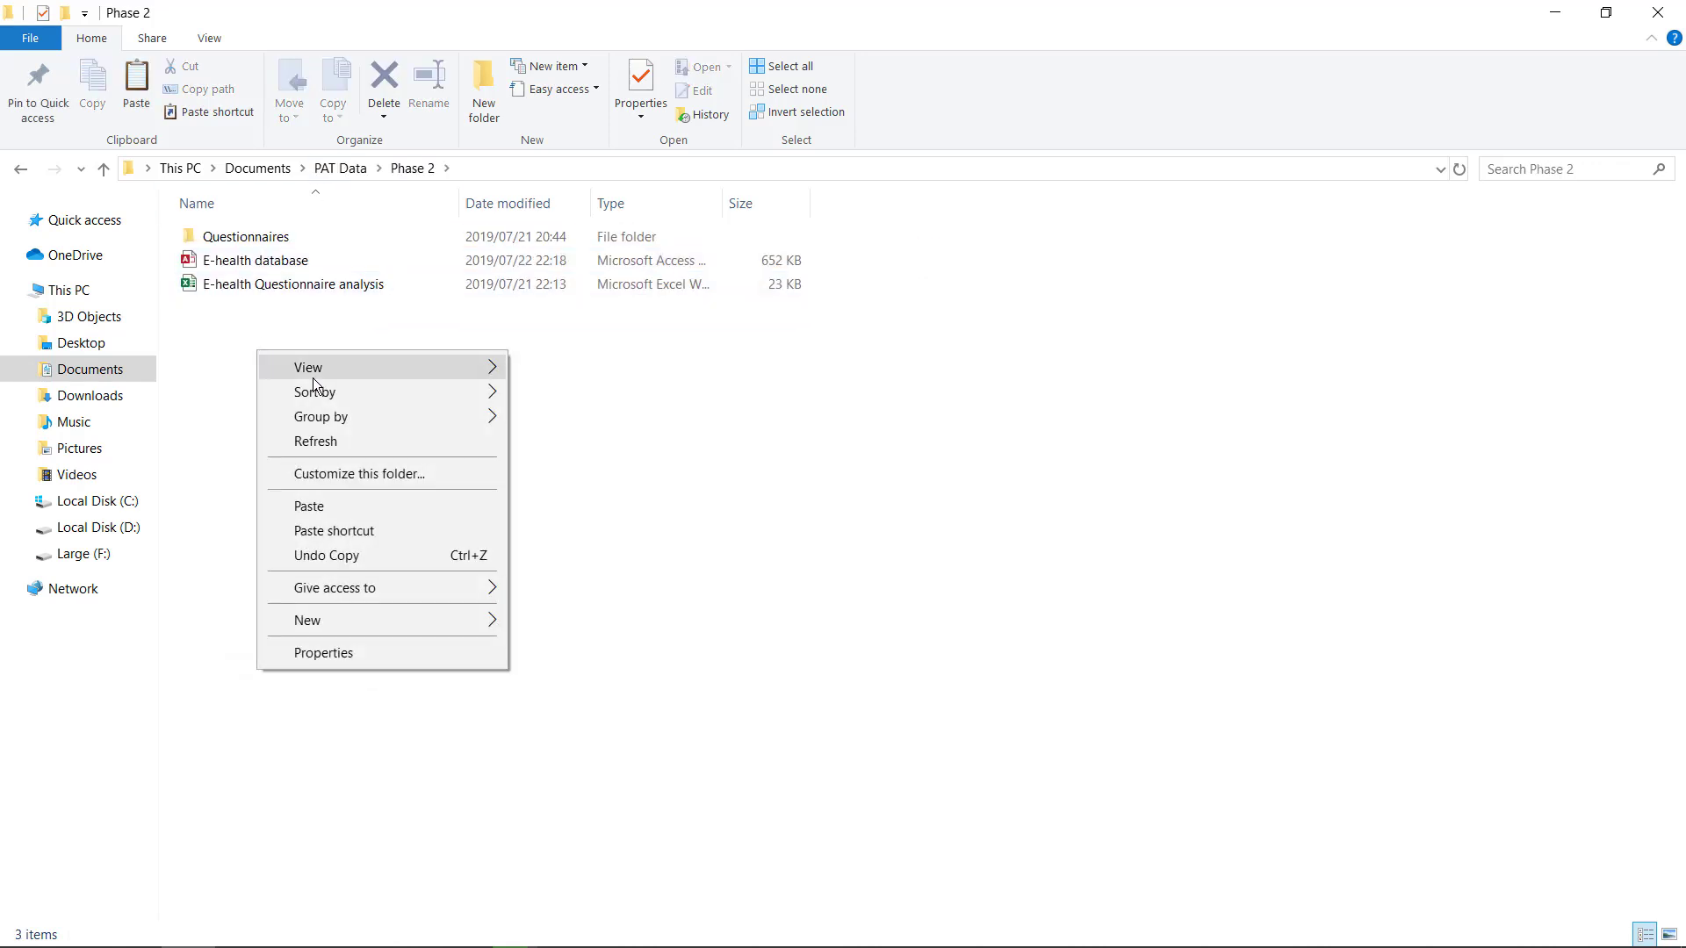
left_click(381, 506)
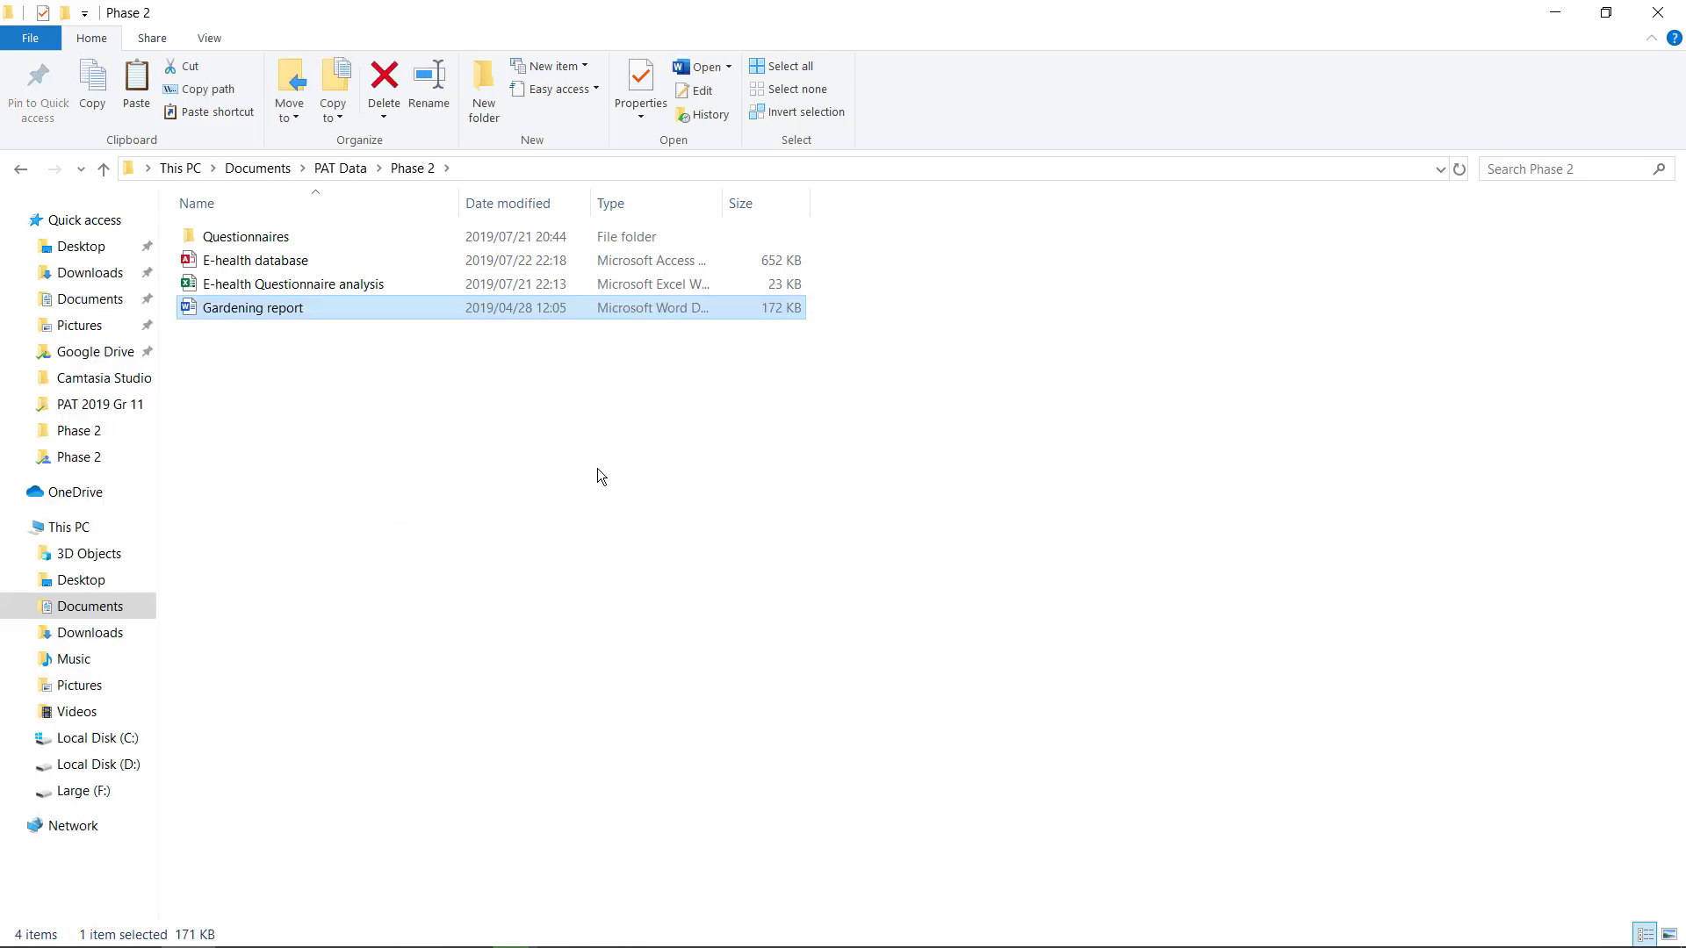
left_click(472, 409)
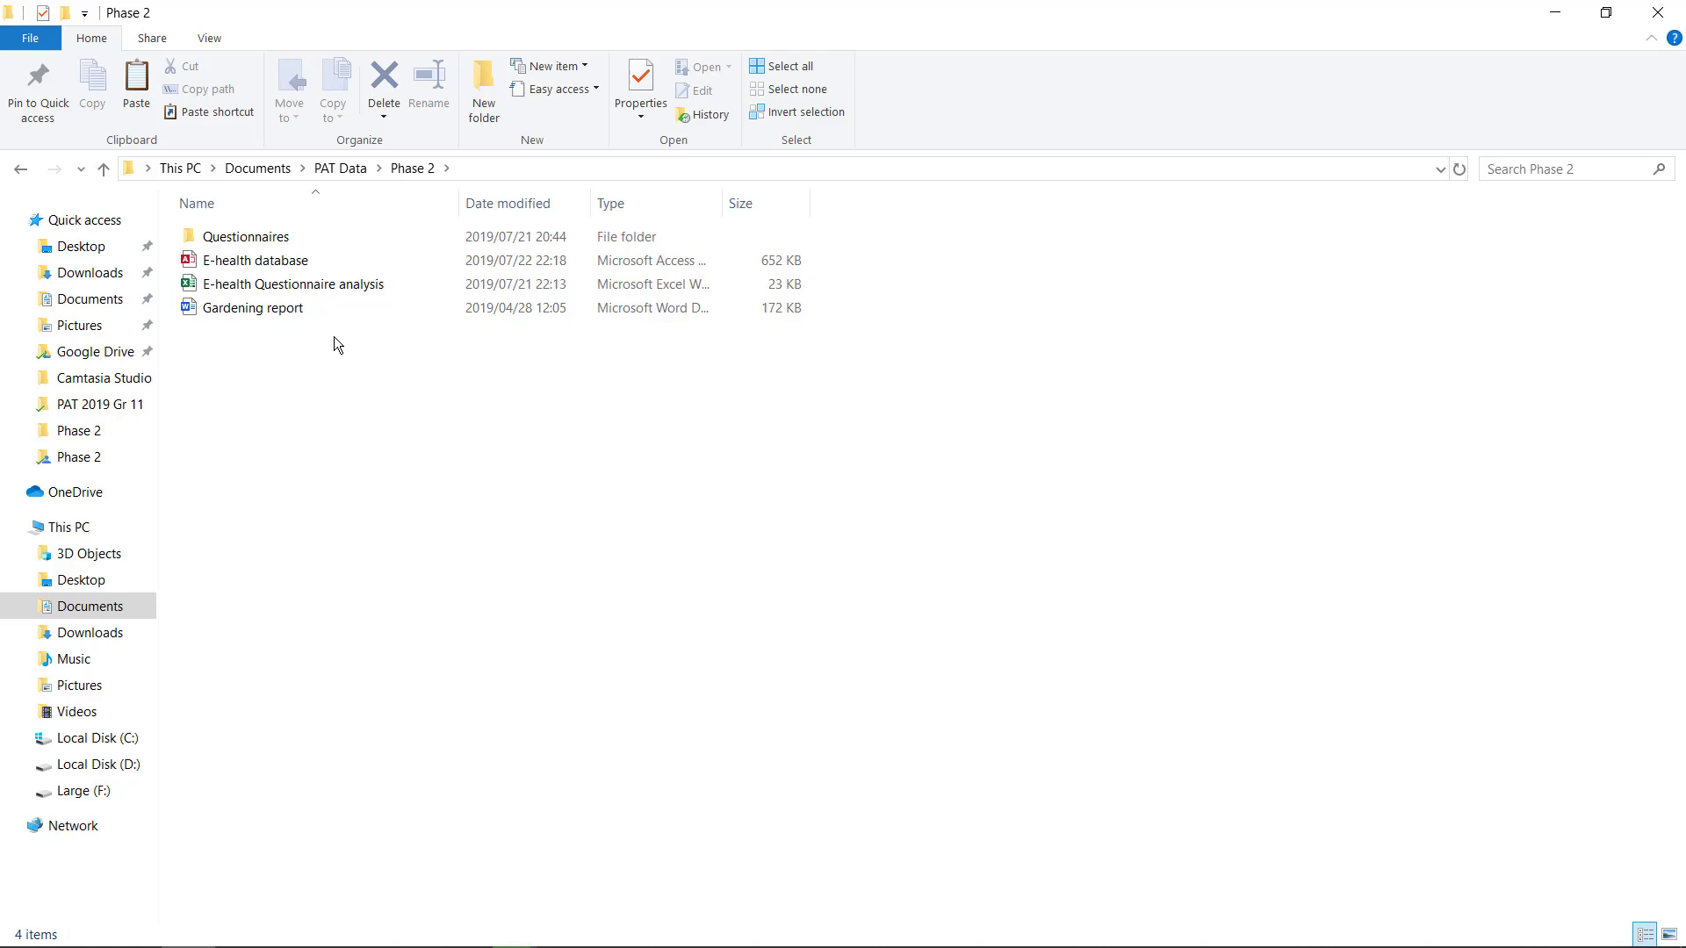
left_click(297, 314)
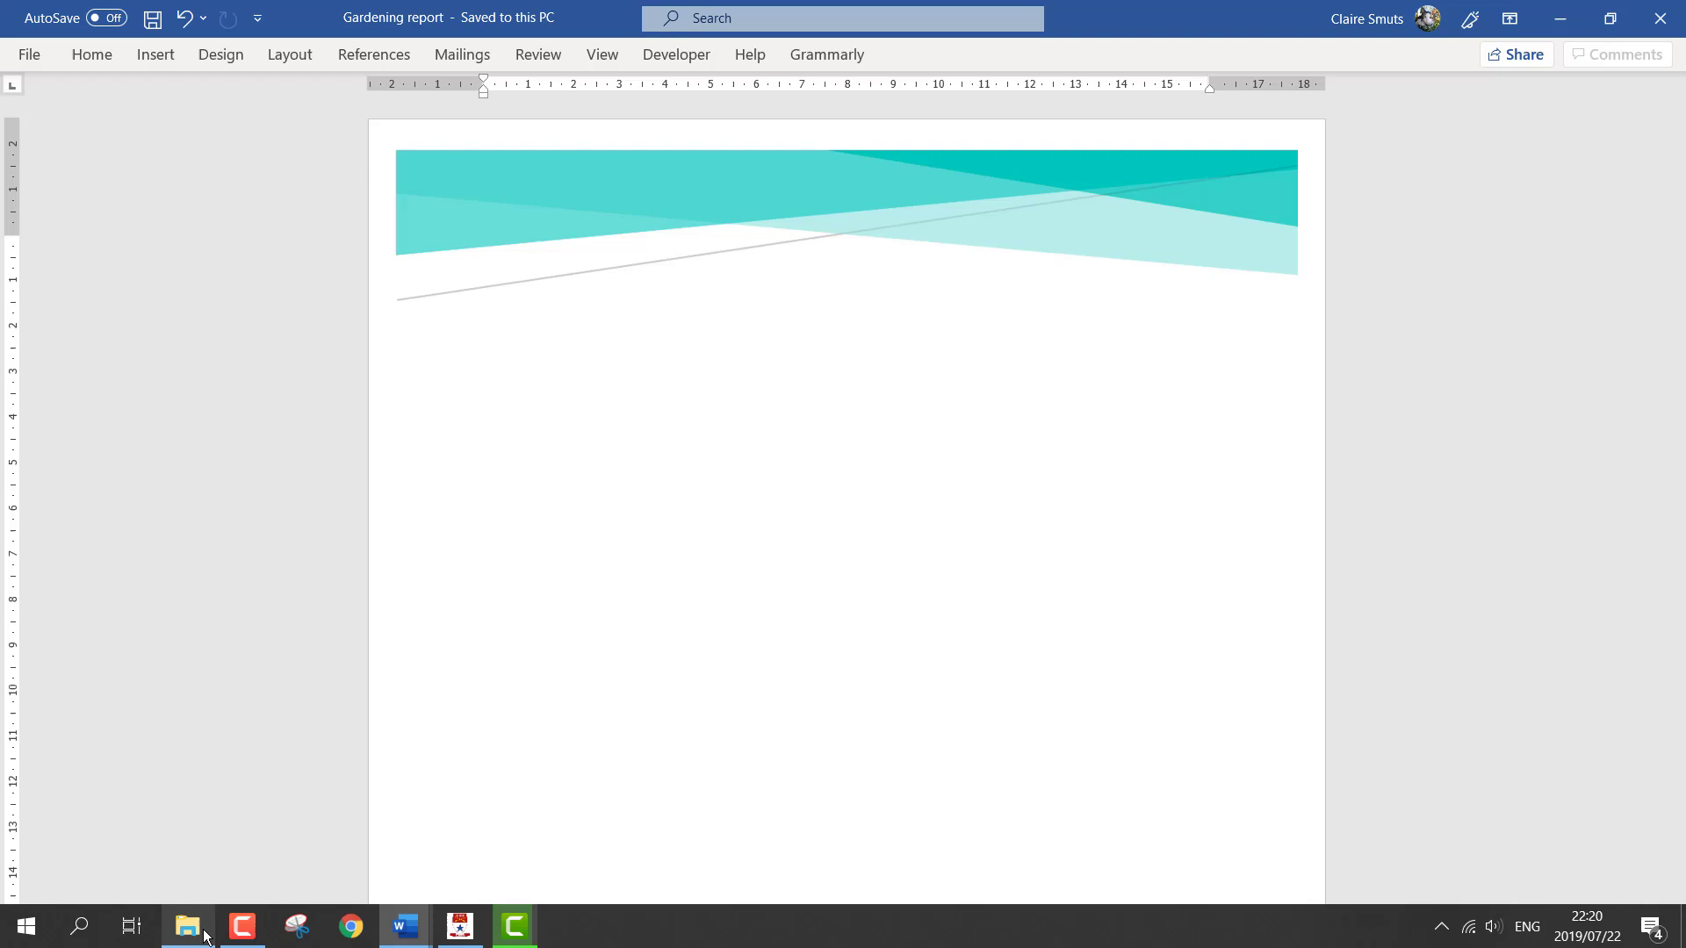
Step: Open the E-health Questionnaire analysis workbook from Phase 2 on its Graphs sheet
left_click(205, 936)
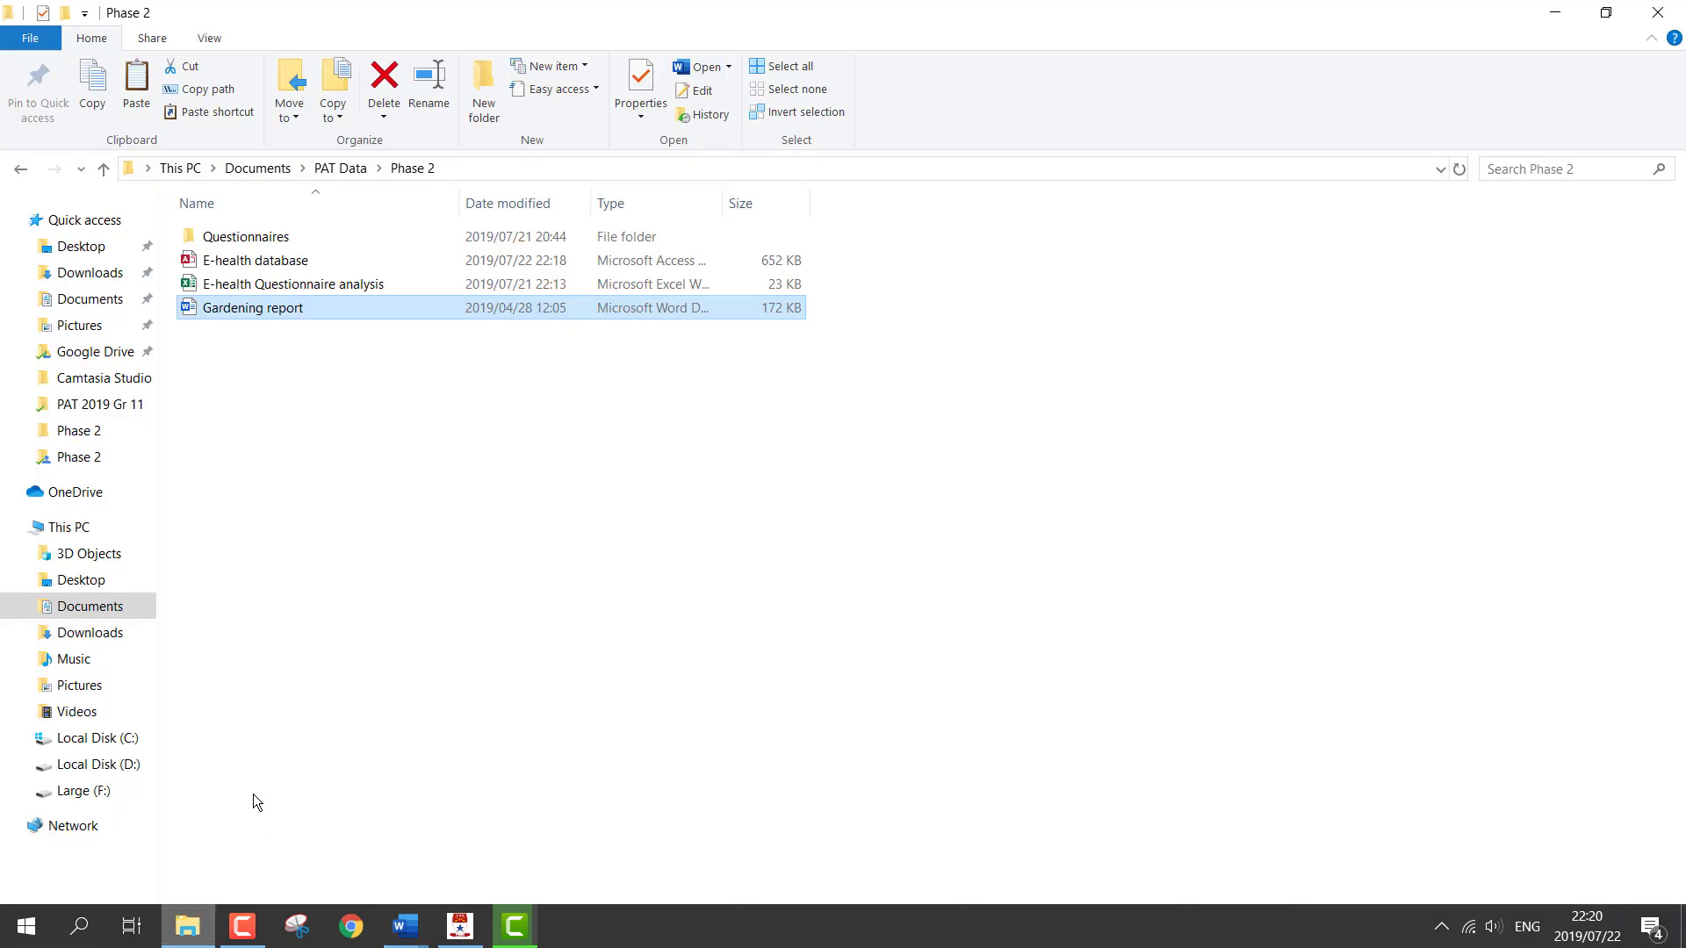
double_click(261, 283)
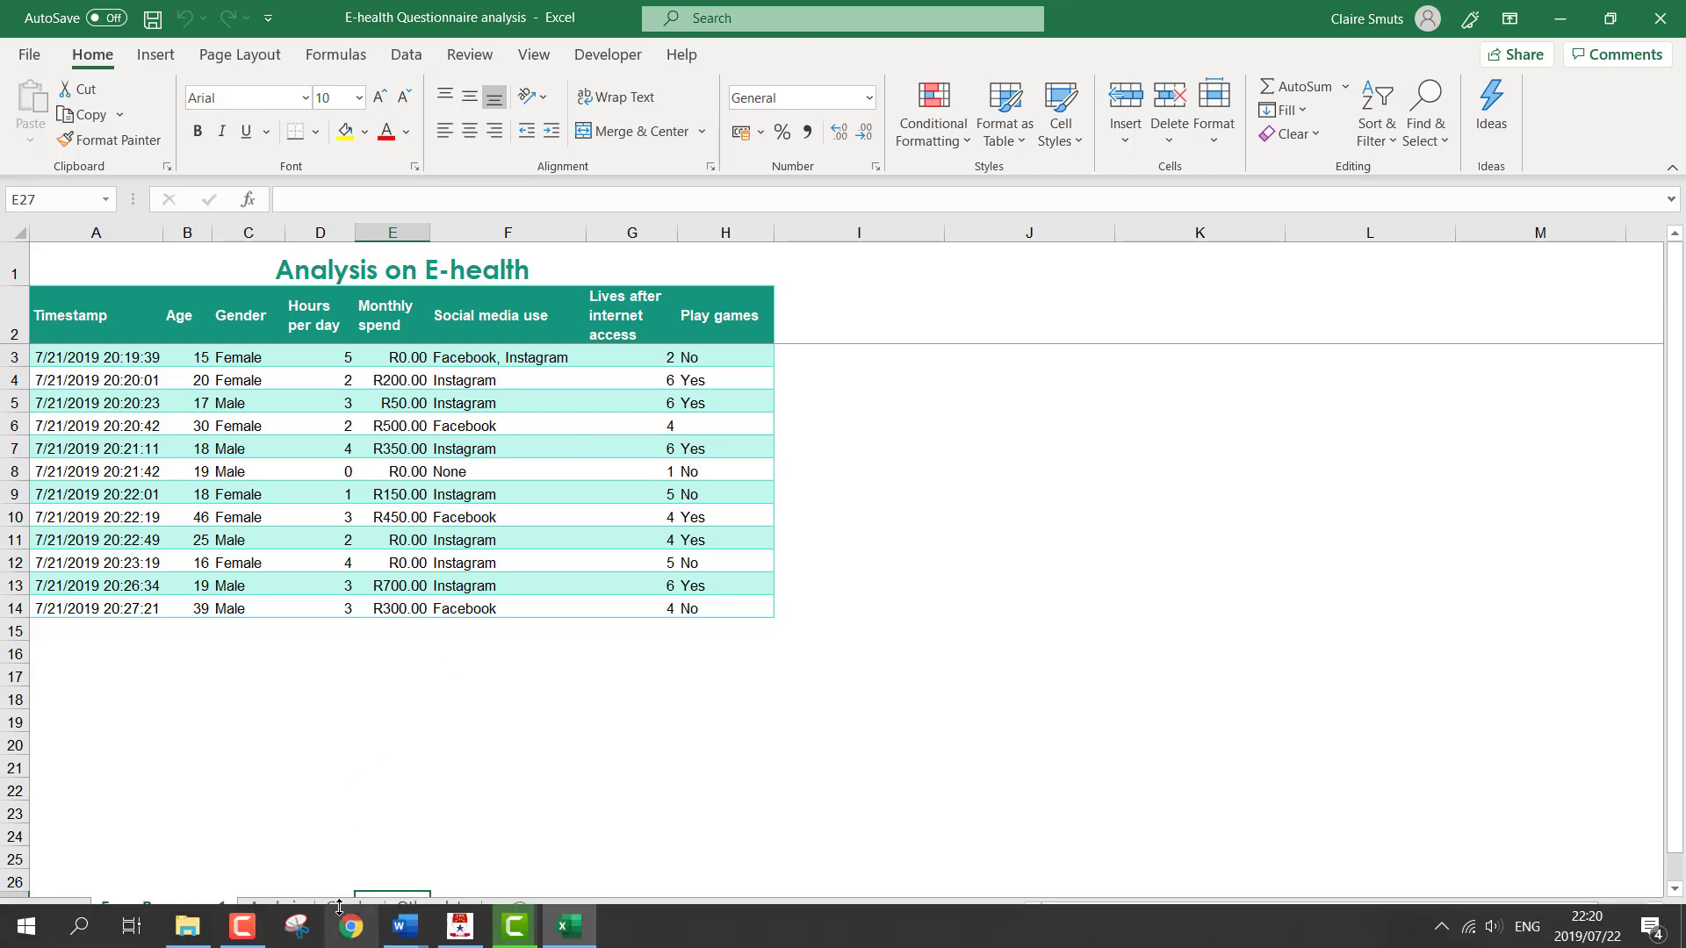
left_click(351, 907)
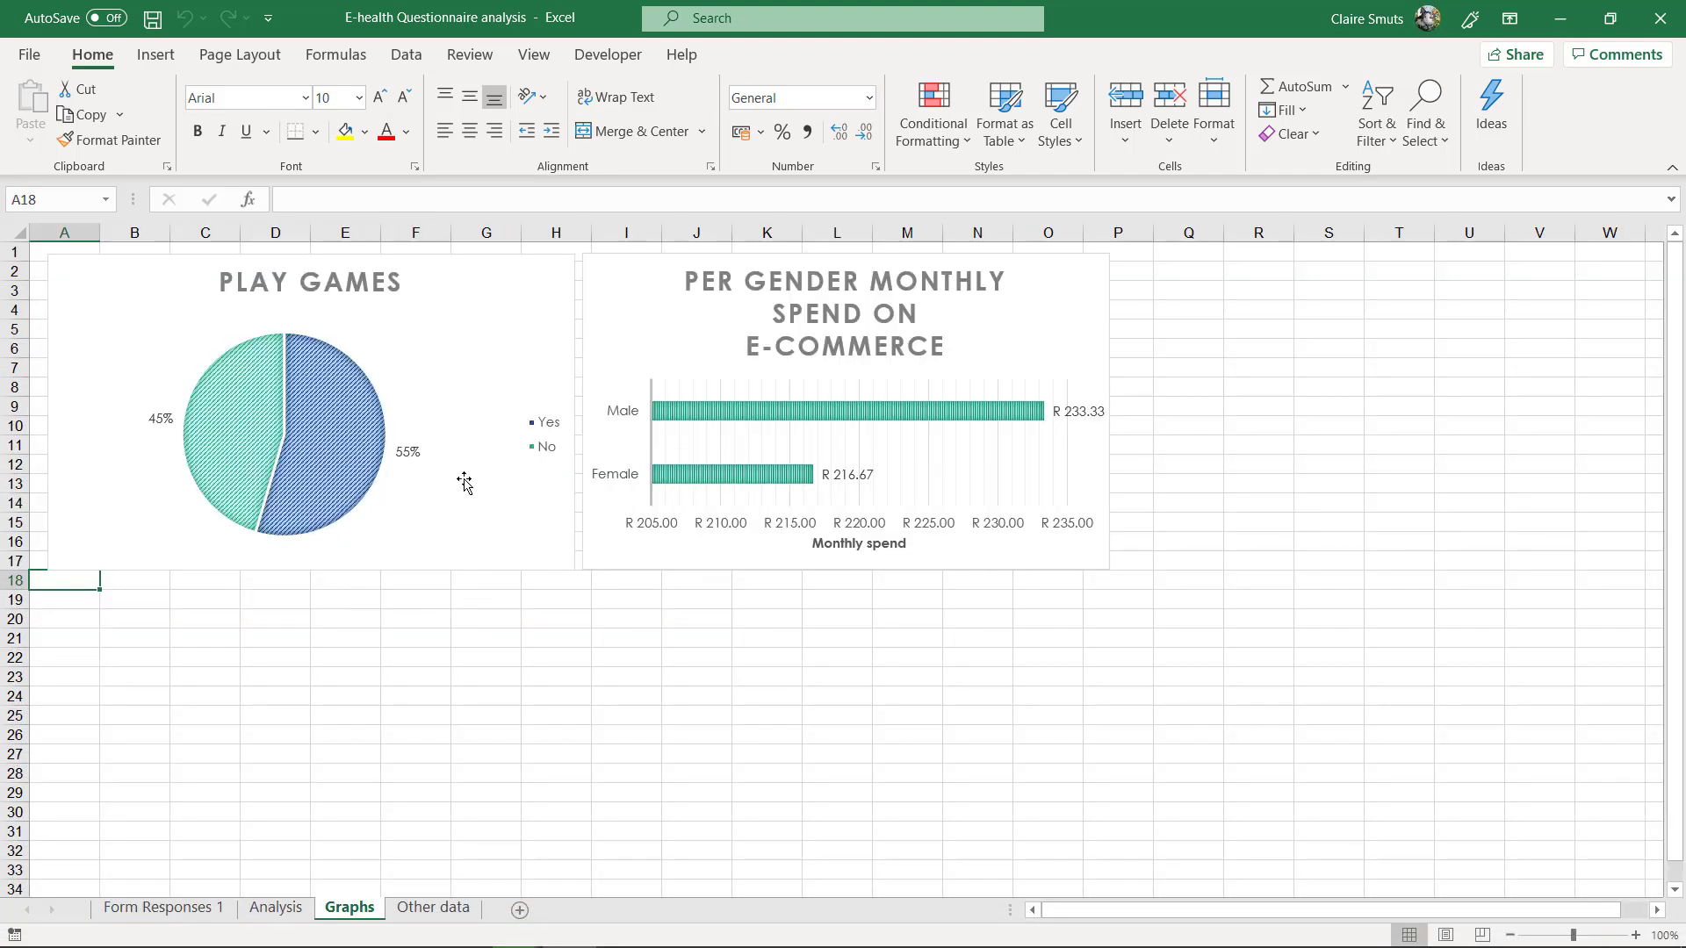
Step: Copy the PLAY GAMES pie chart from the Graphs sheet
left_click(513, 280)
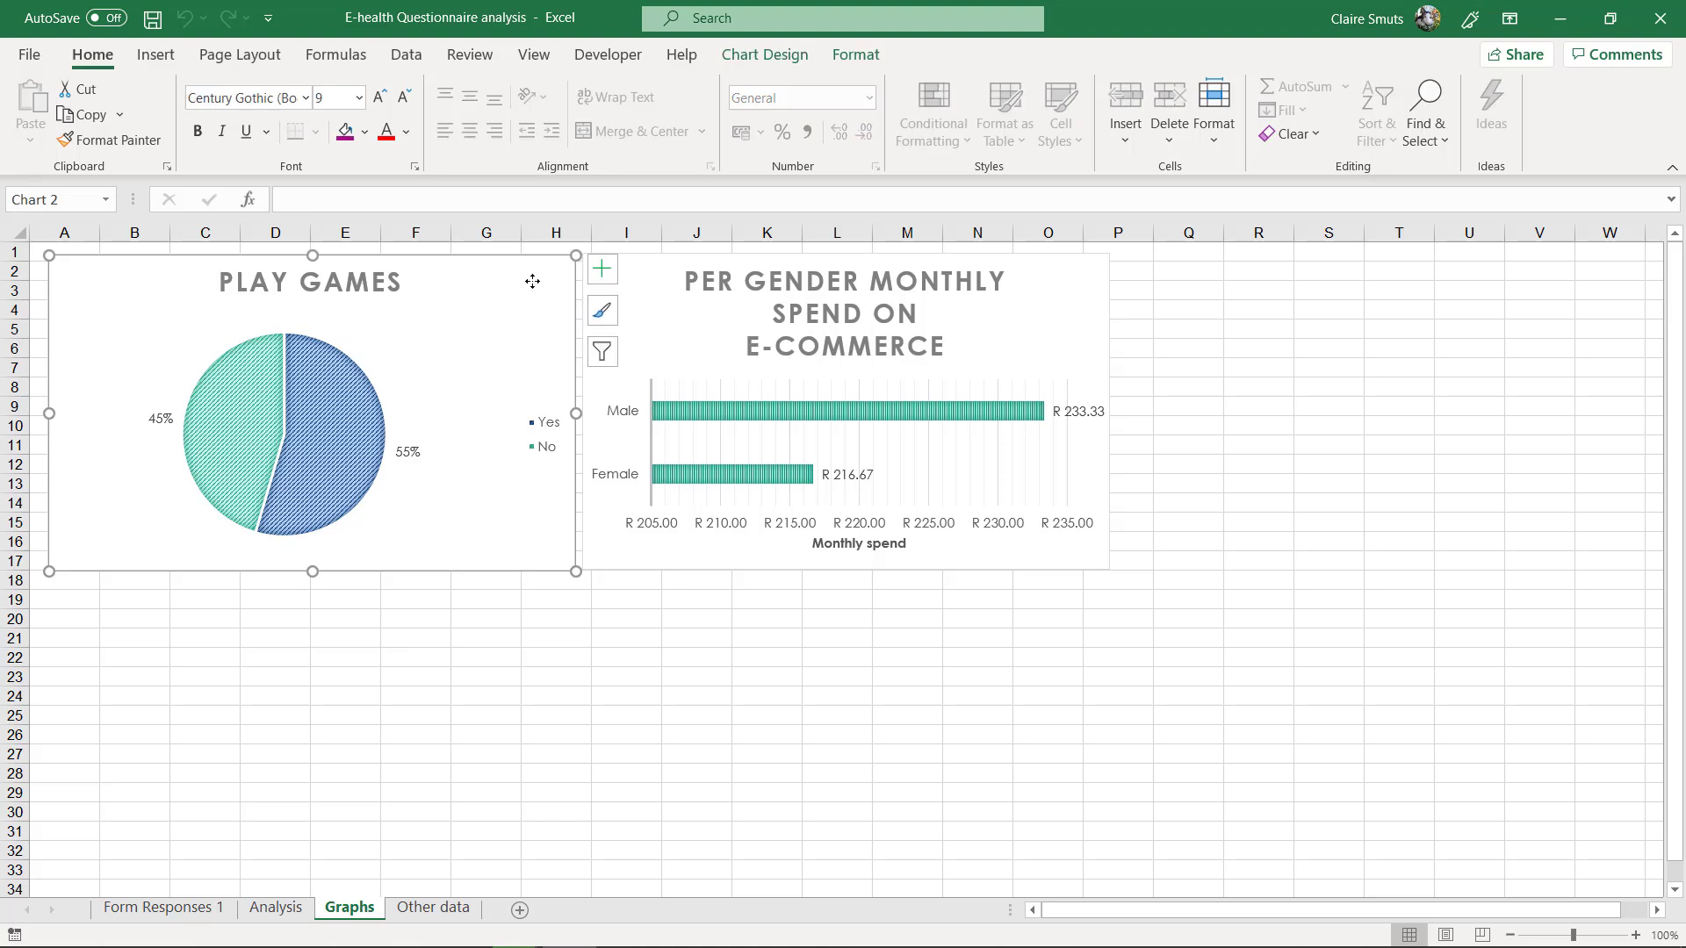
right_click(533, 281)
left_click(597, 329)
Step: Paste the PLAY GAMES pie chart under Findings with its original formatting, followed by an empty line
mouse_move(409, 904)
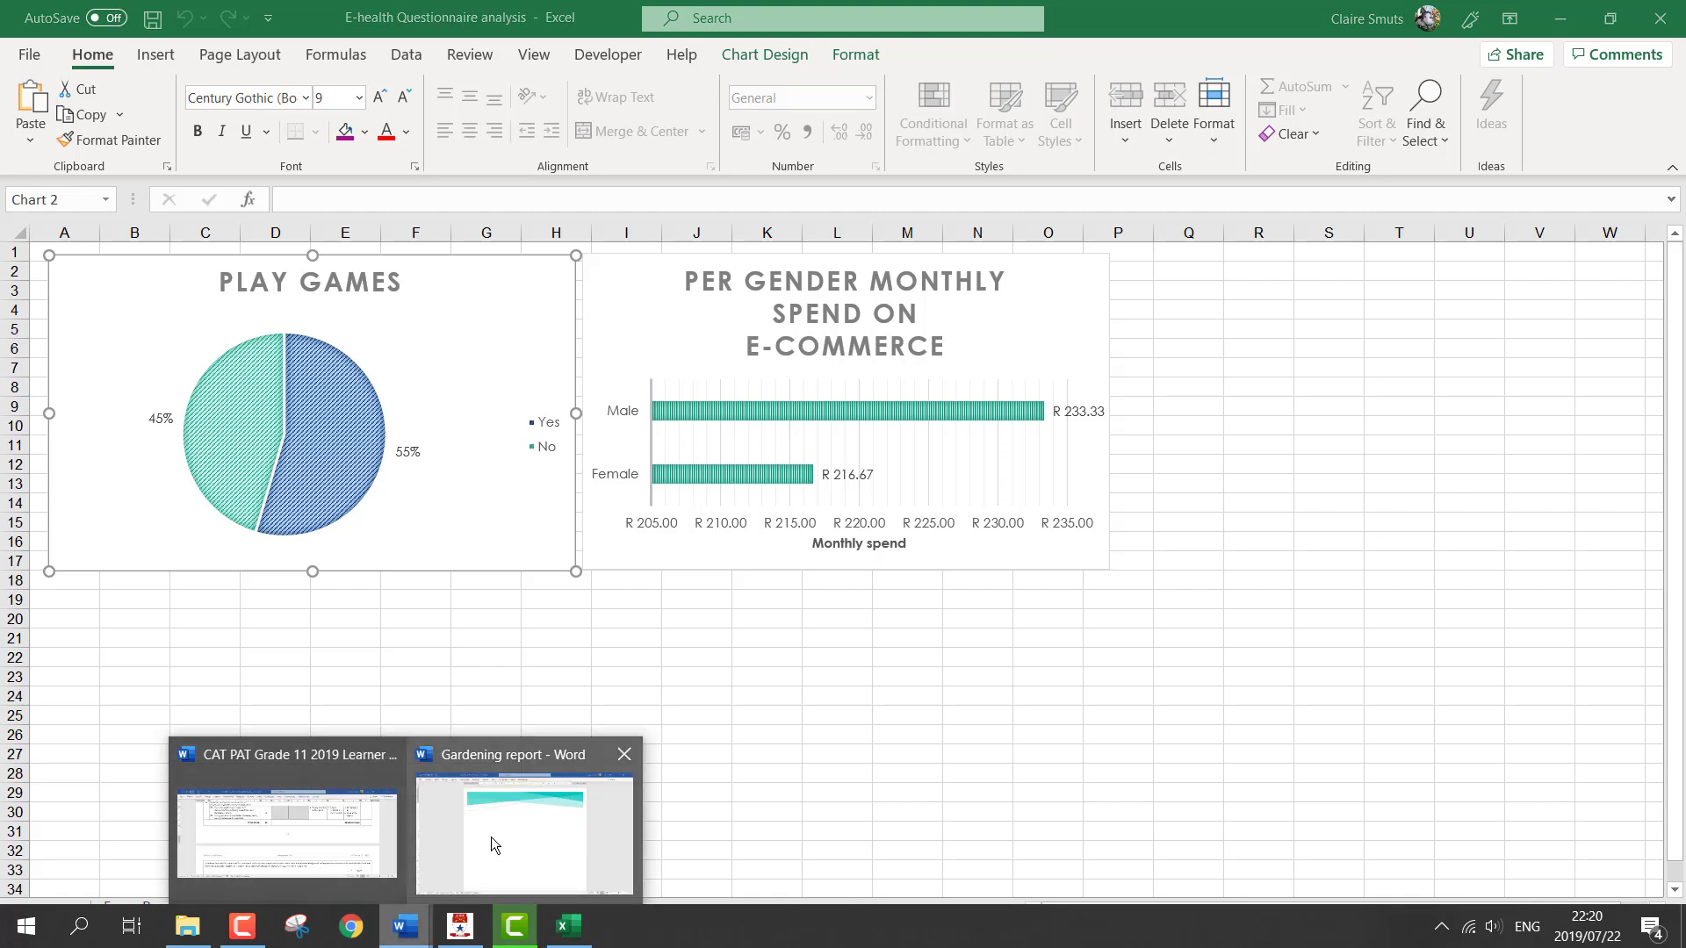
left_click(524, 834)
scroll(675, 410, "down", 10)
scroll(675, 410, "down", 10)
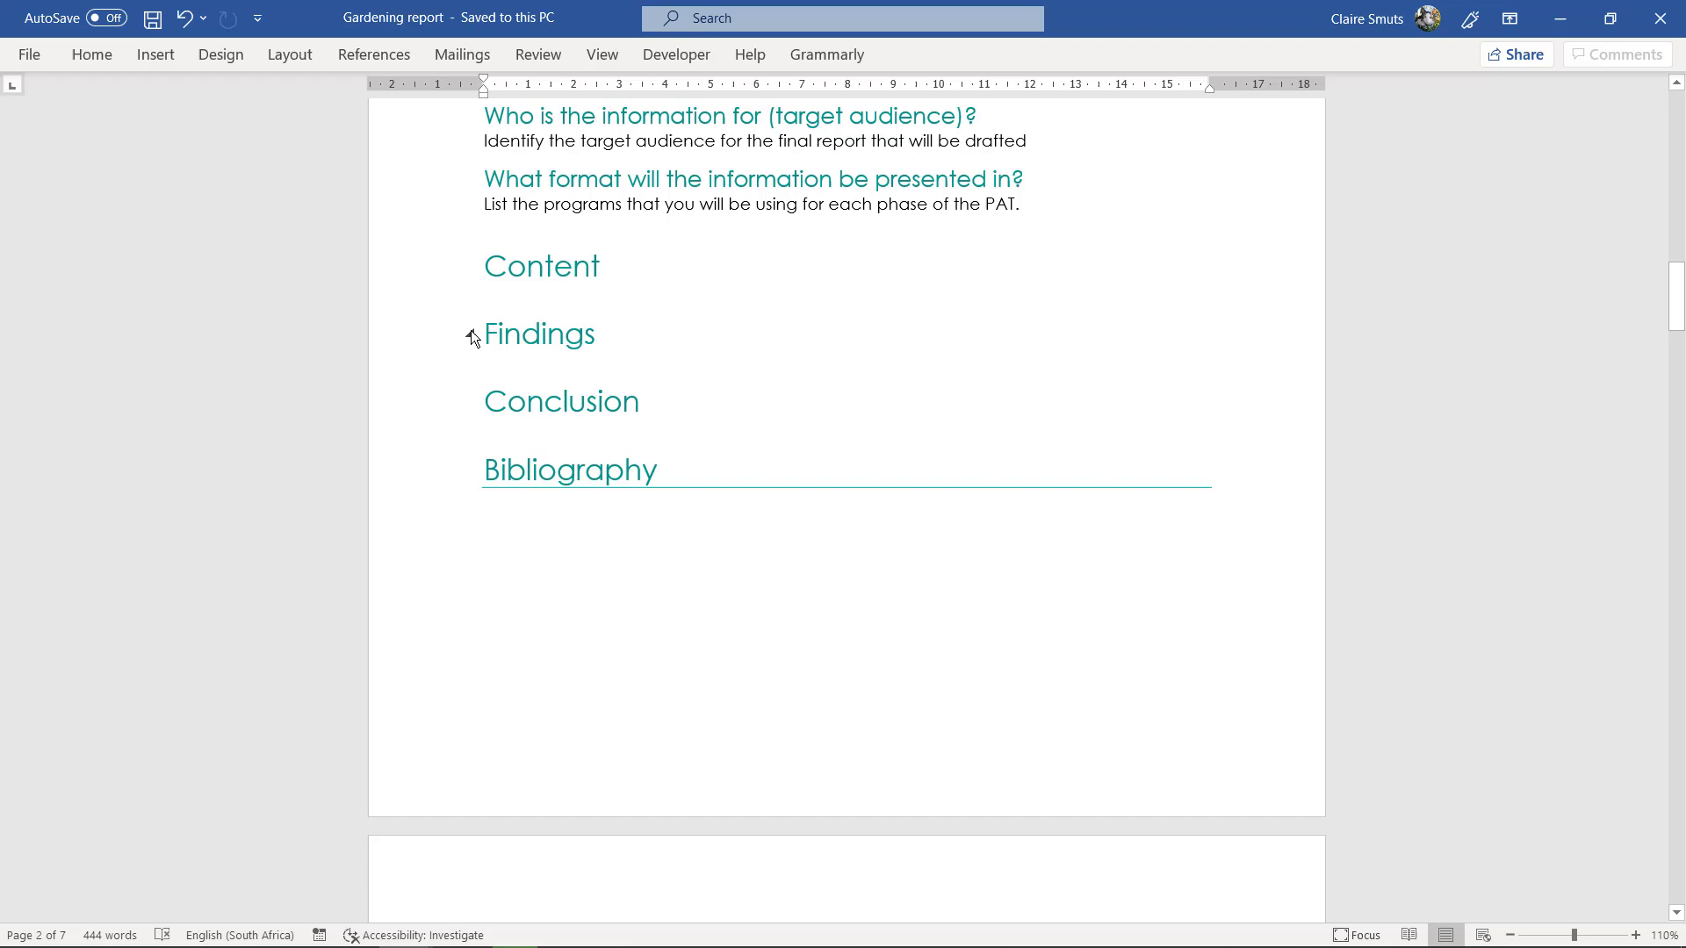
left_click(590, 335)
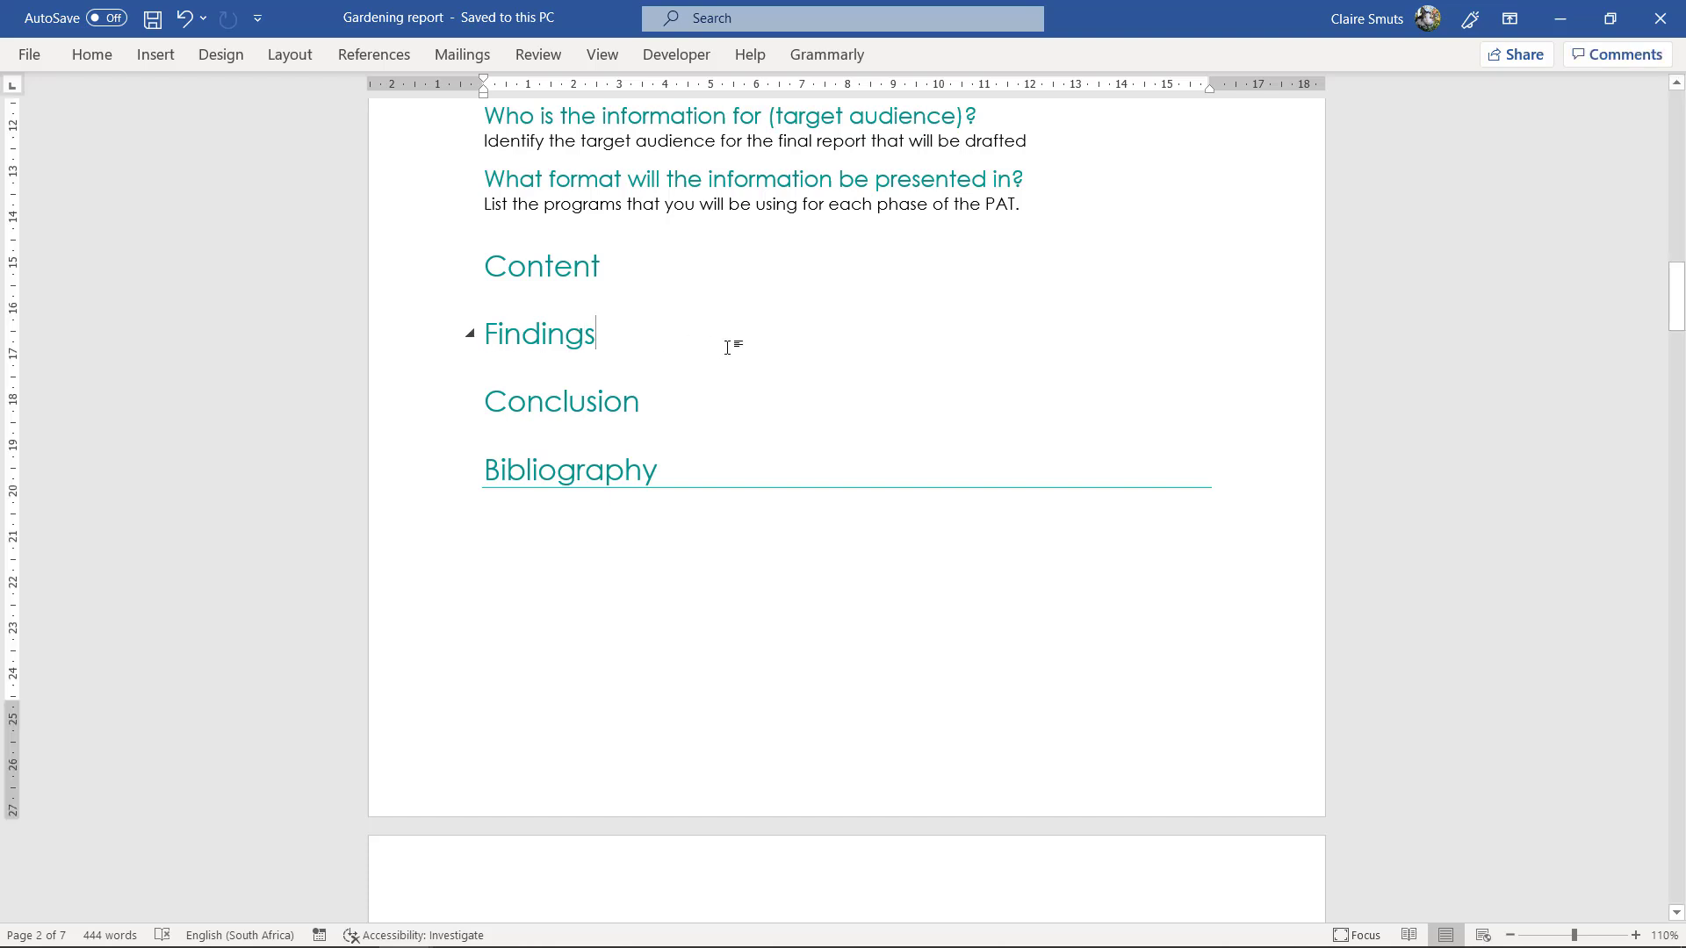
key("Return")
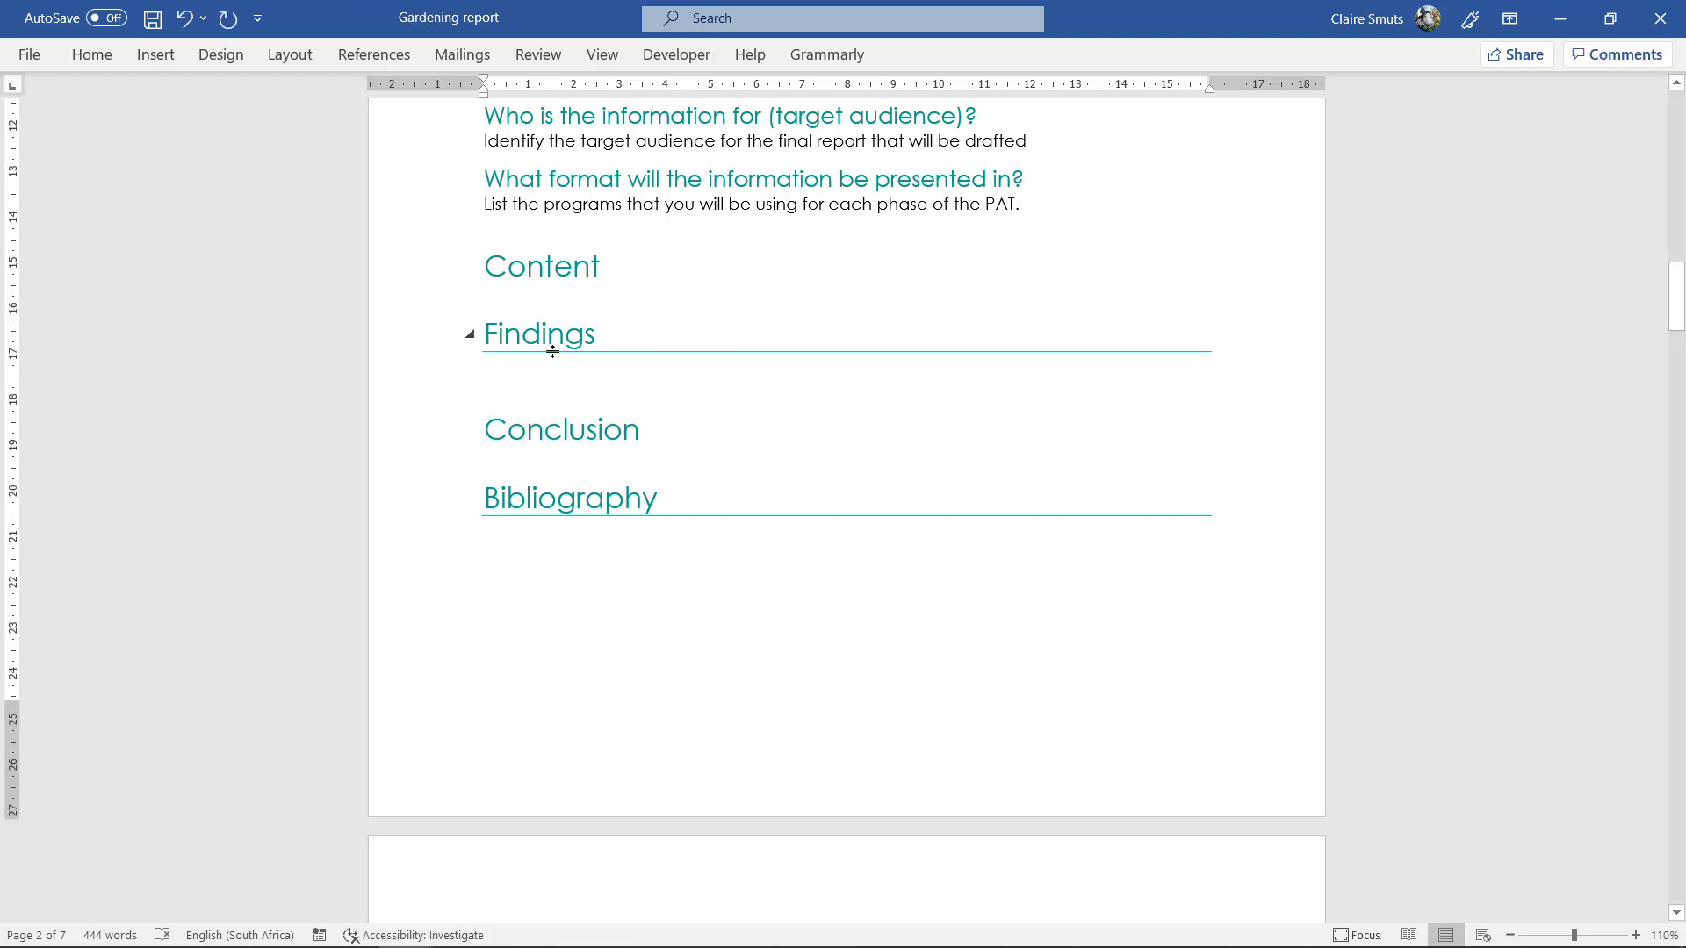
right_click(507, 365)
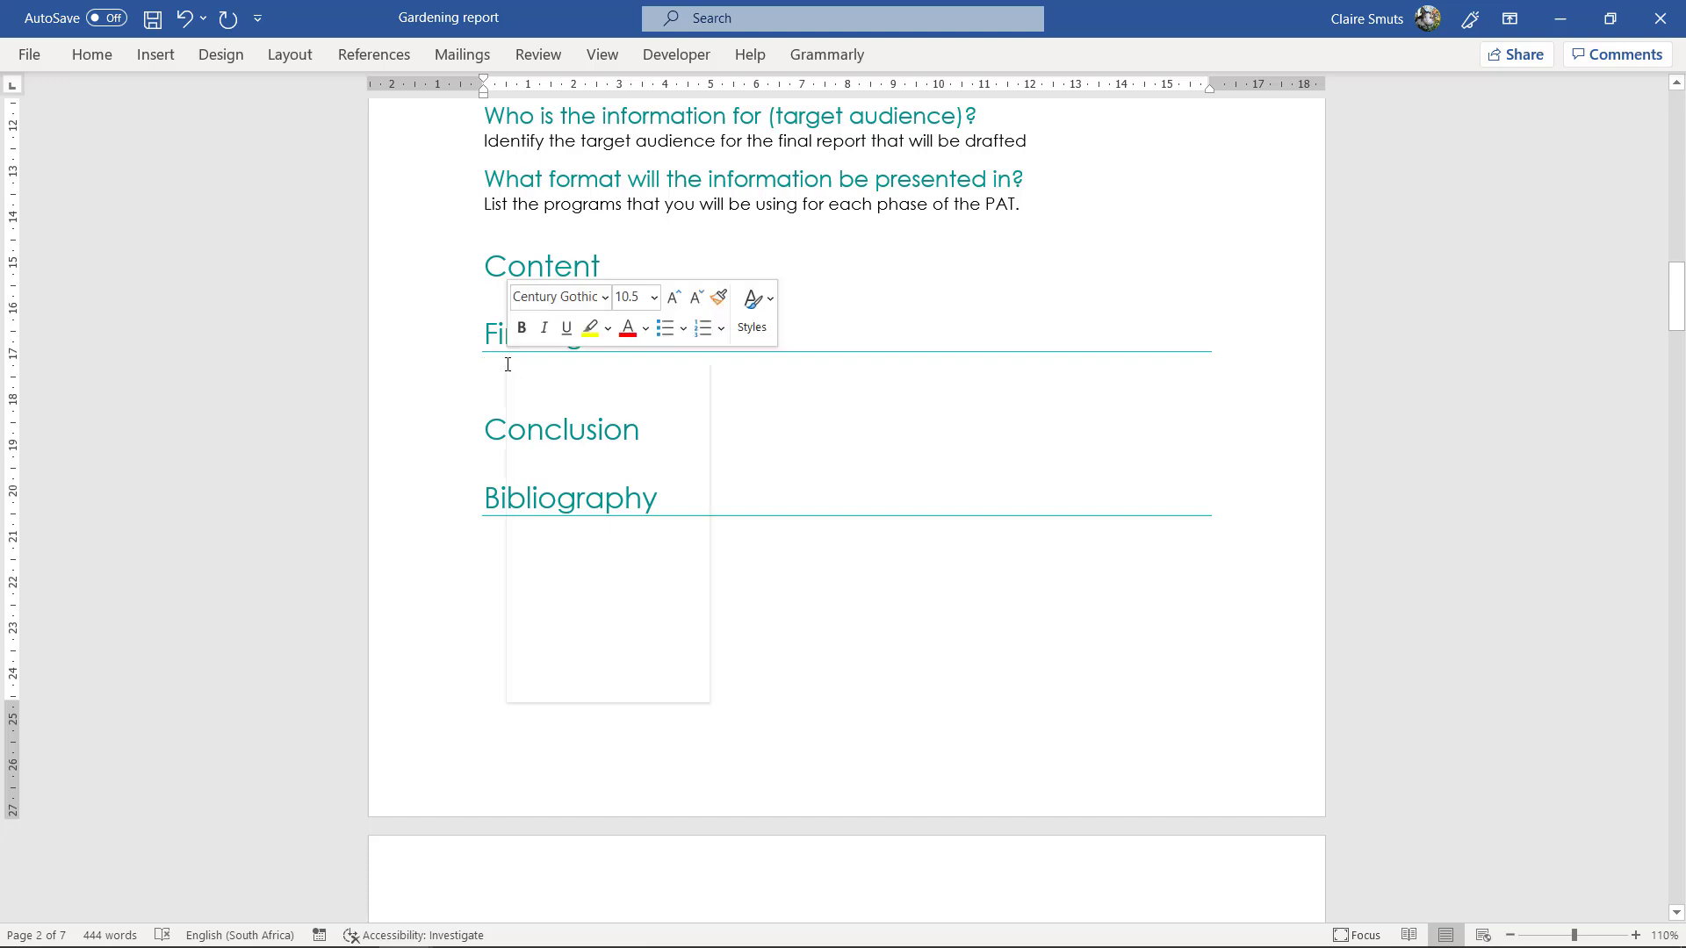
left_click(558, 471)
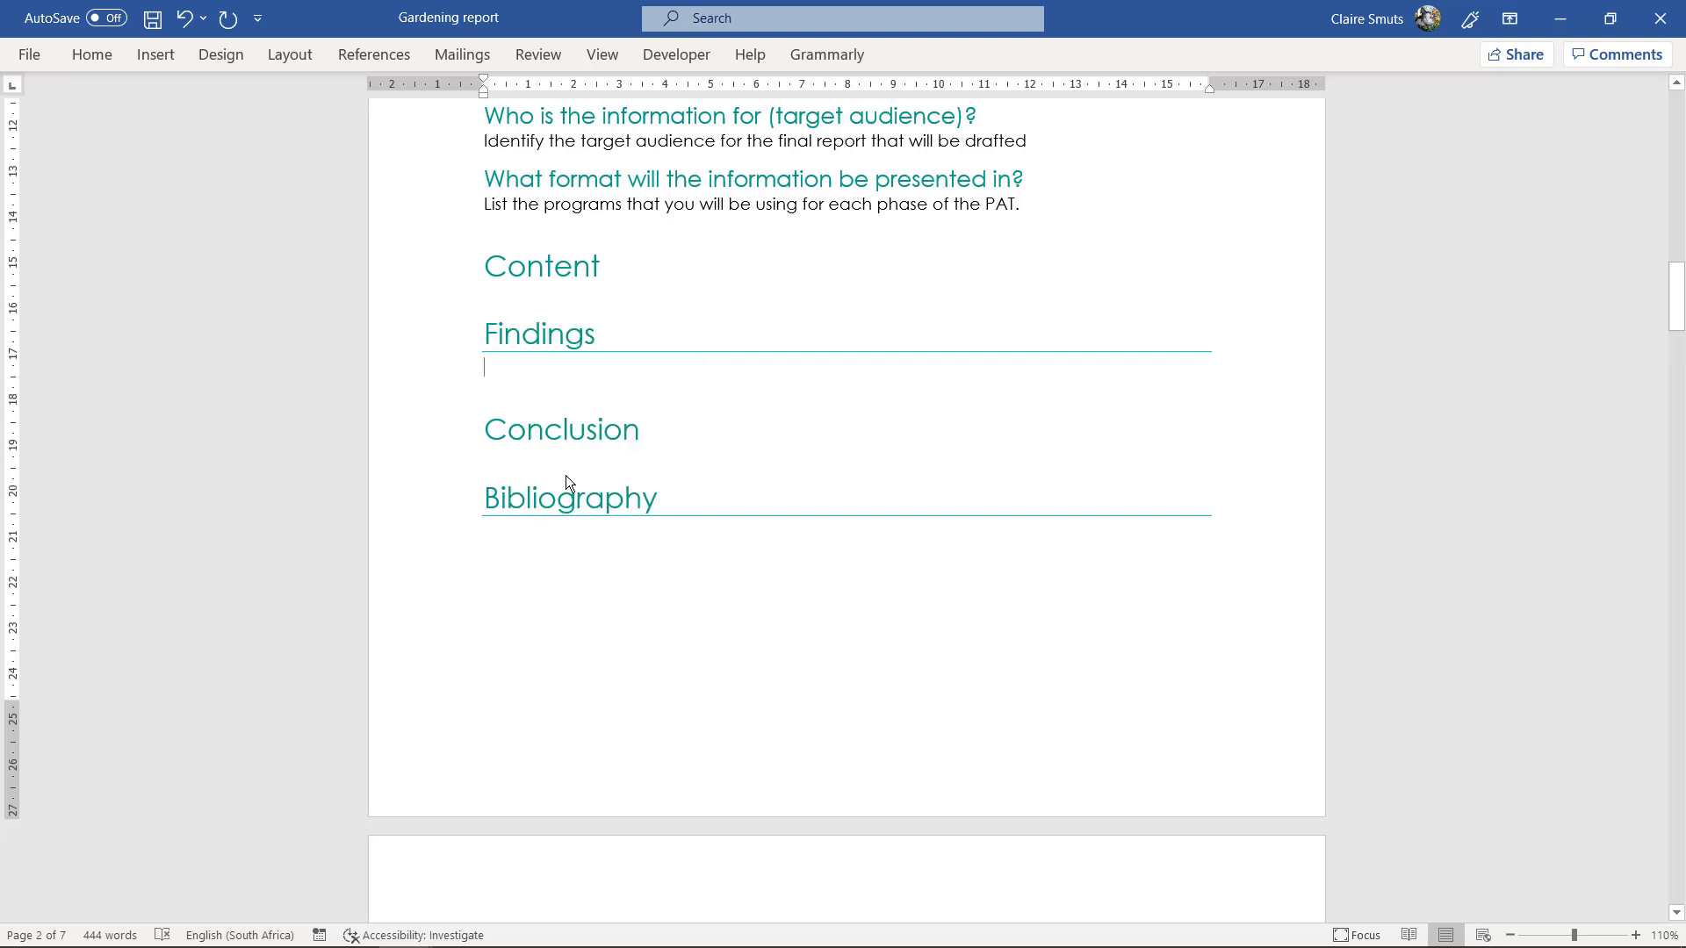
scroll(869, 451, "down", 5)
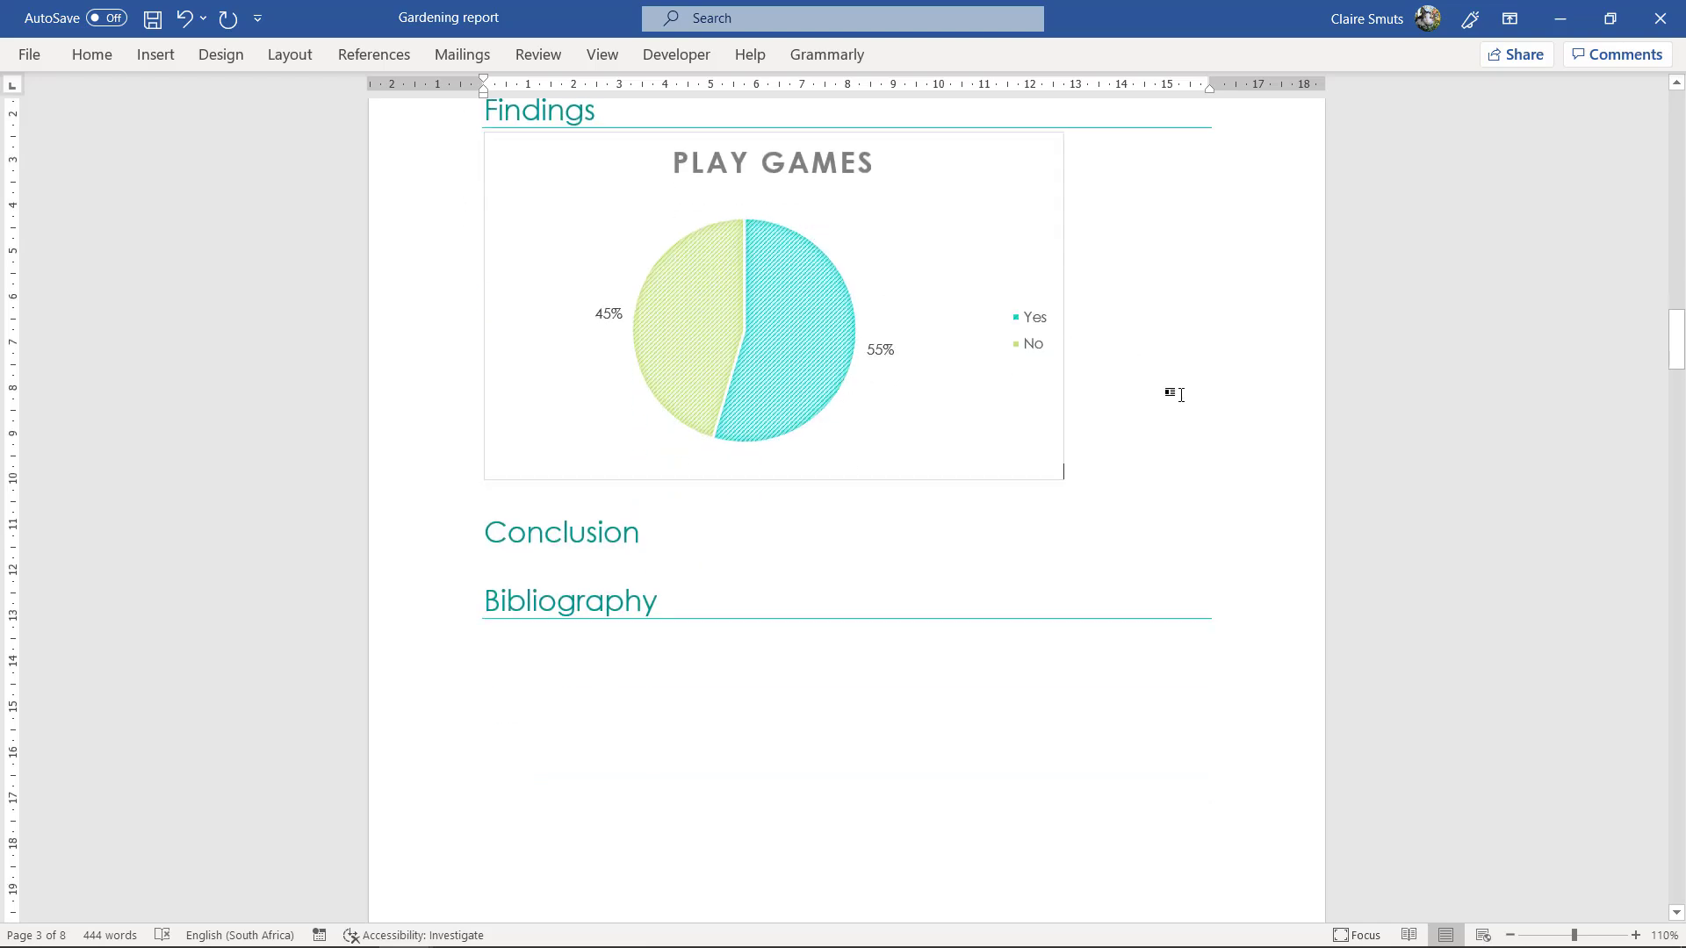
key("Return")
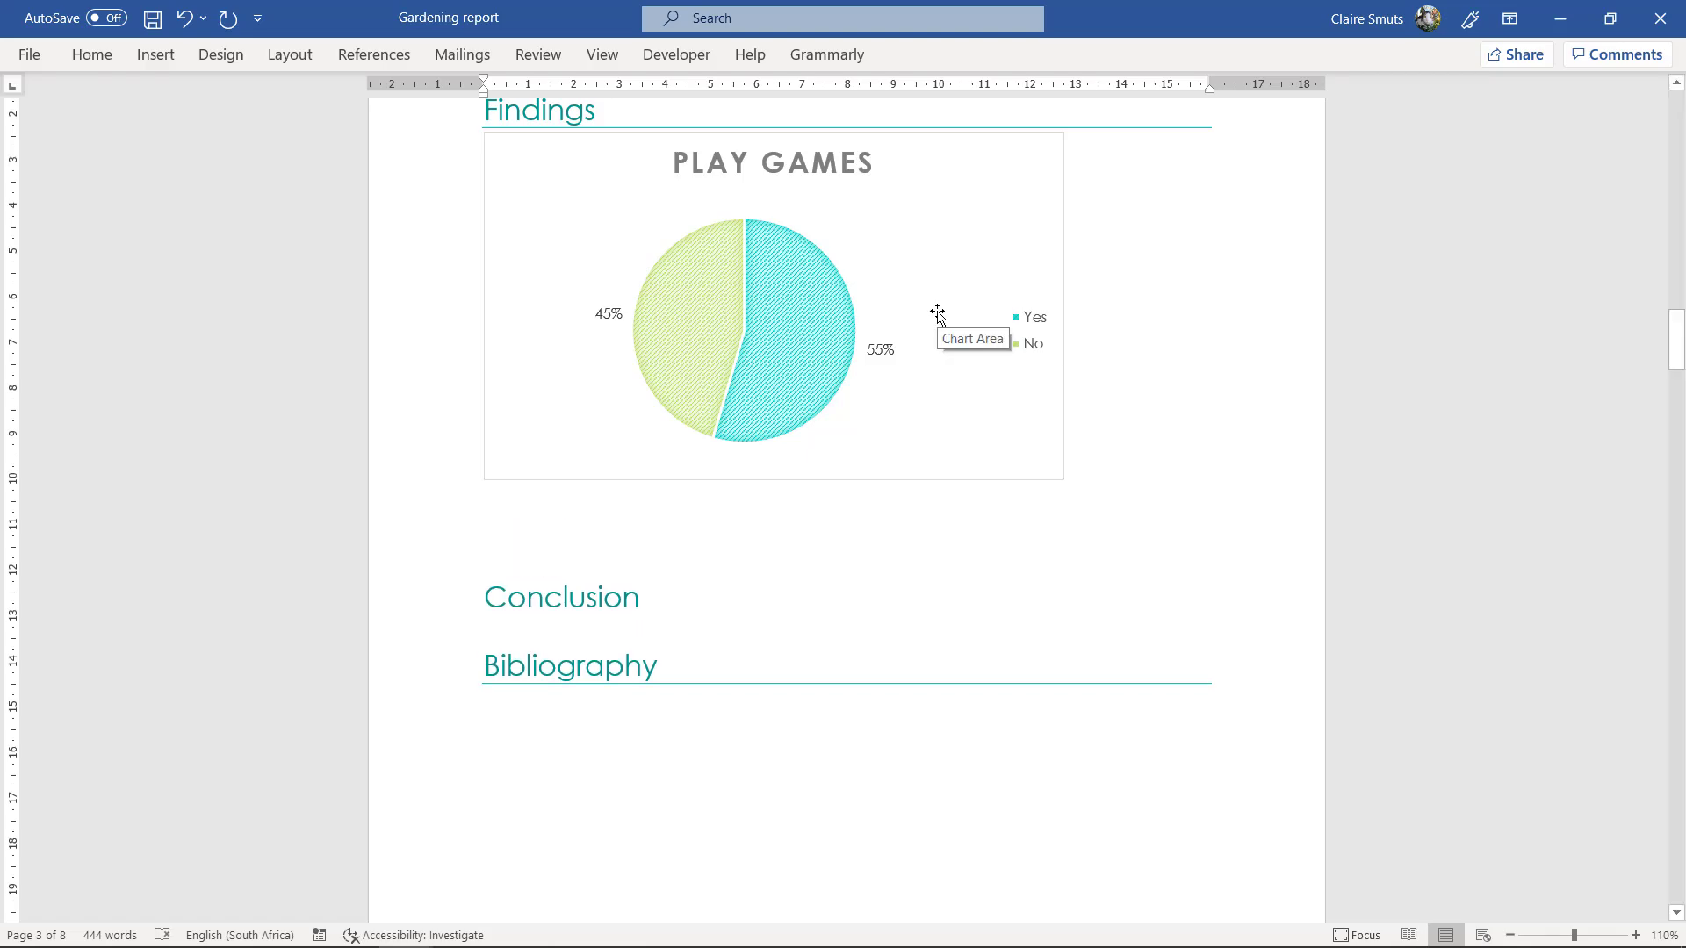
Step: Copy the per-gender monthly spend bar chart from Excel and paste it below the pie chart
key("alt+Tab")
left_click(1019, 289)
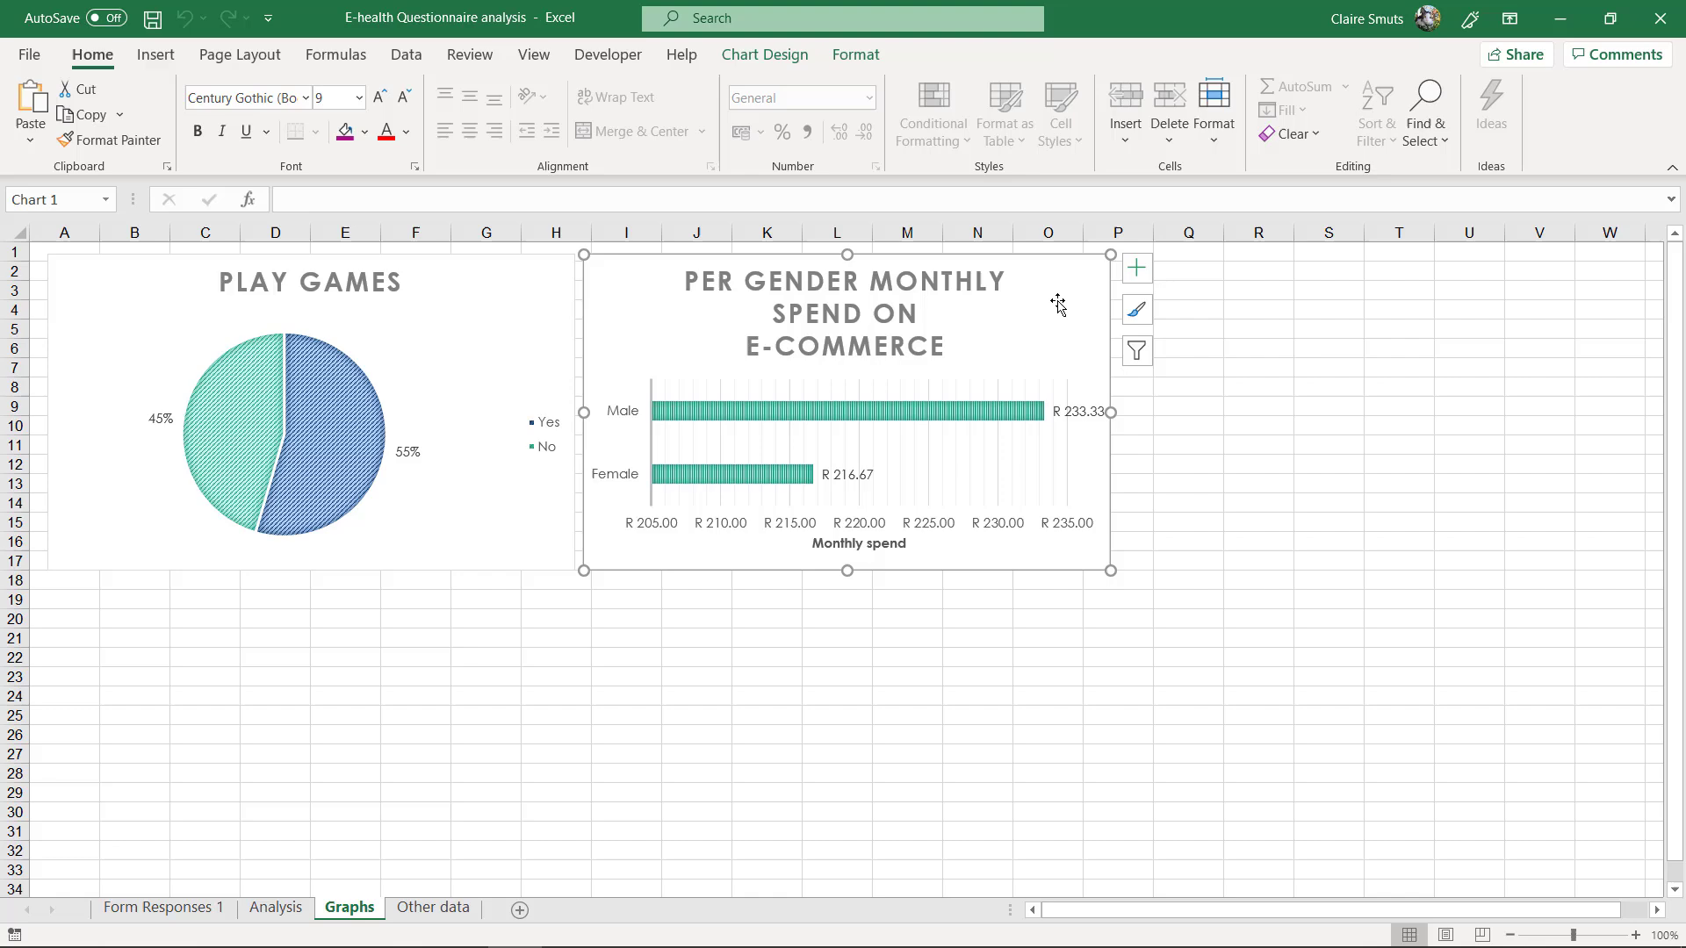
right_click(1058, 303)
left_click(1112, 344)
key("alt+Tab")
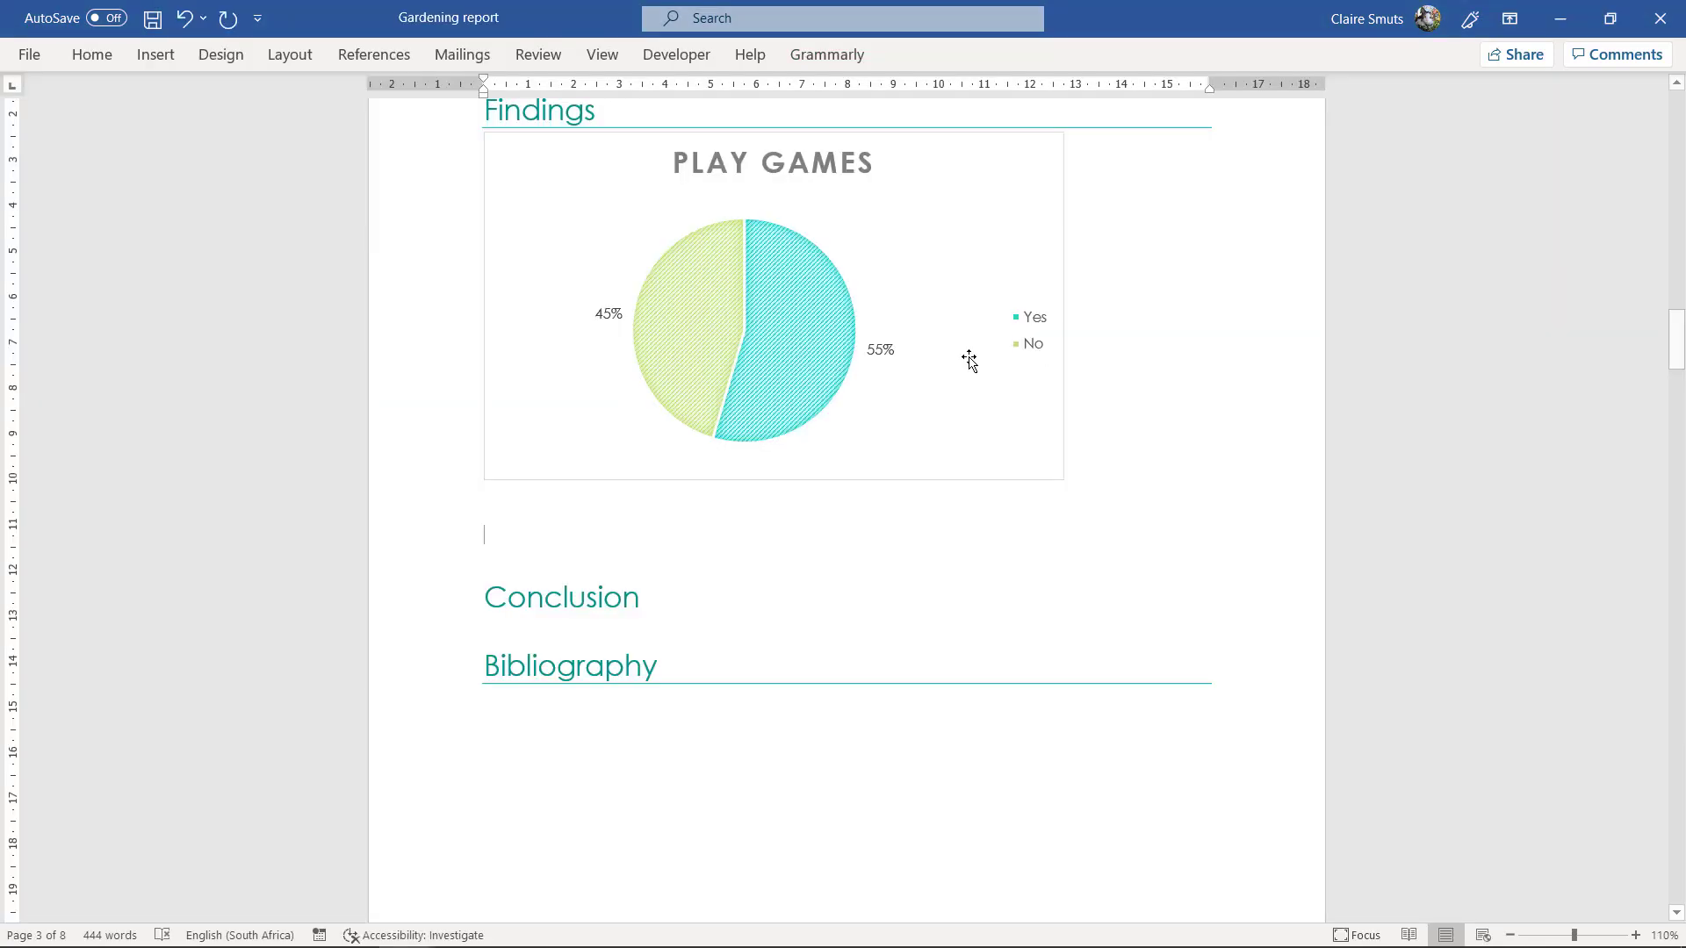
right_click(523, 537)
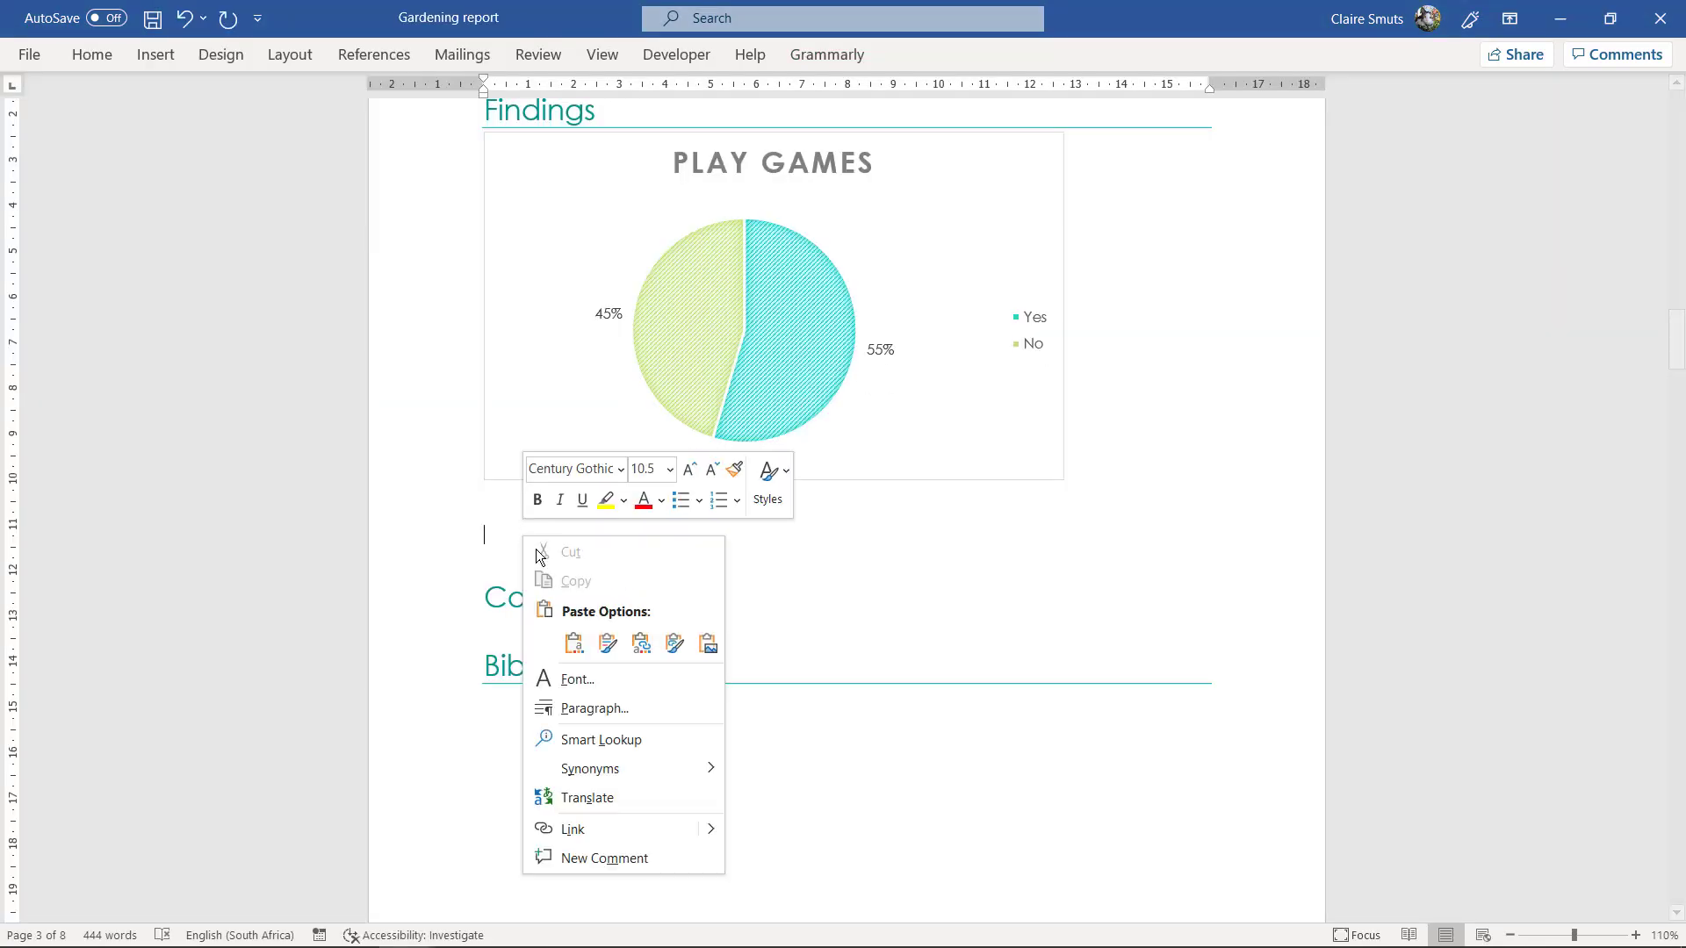
left_click(568, 643)
scroll(1084, 619, "down", 5)
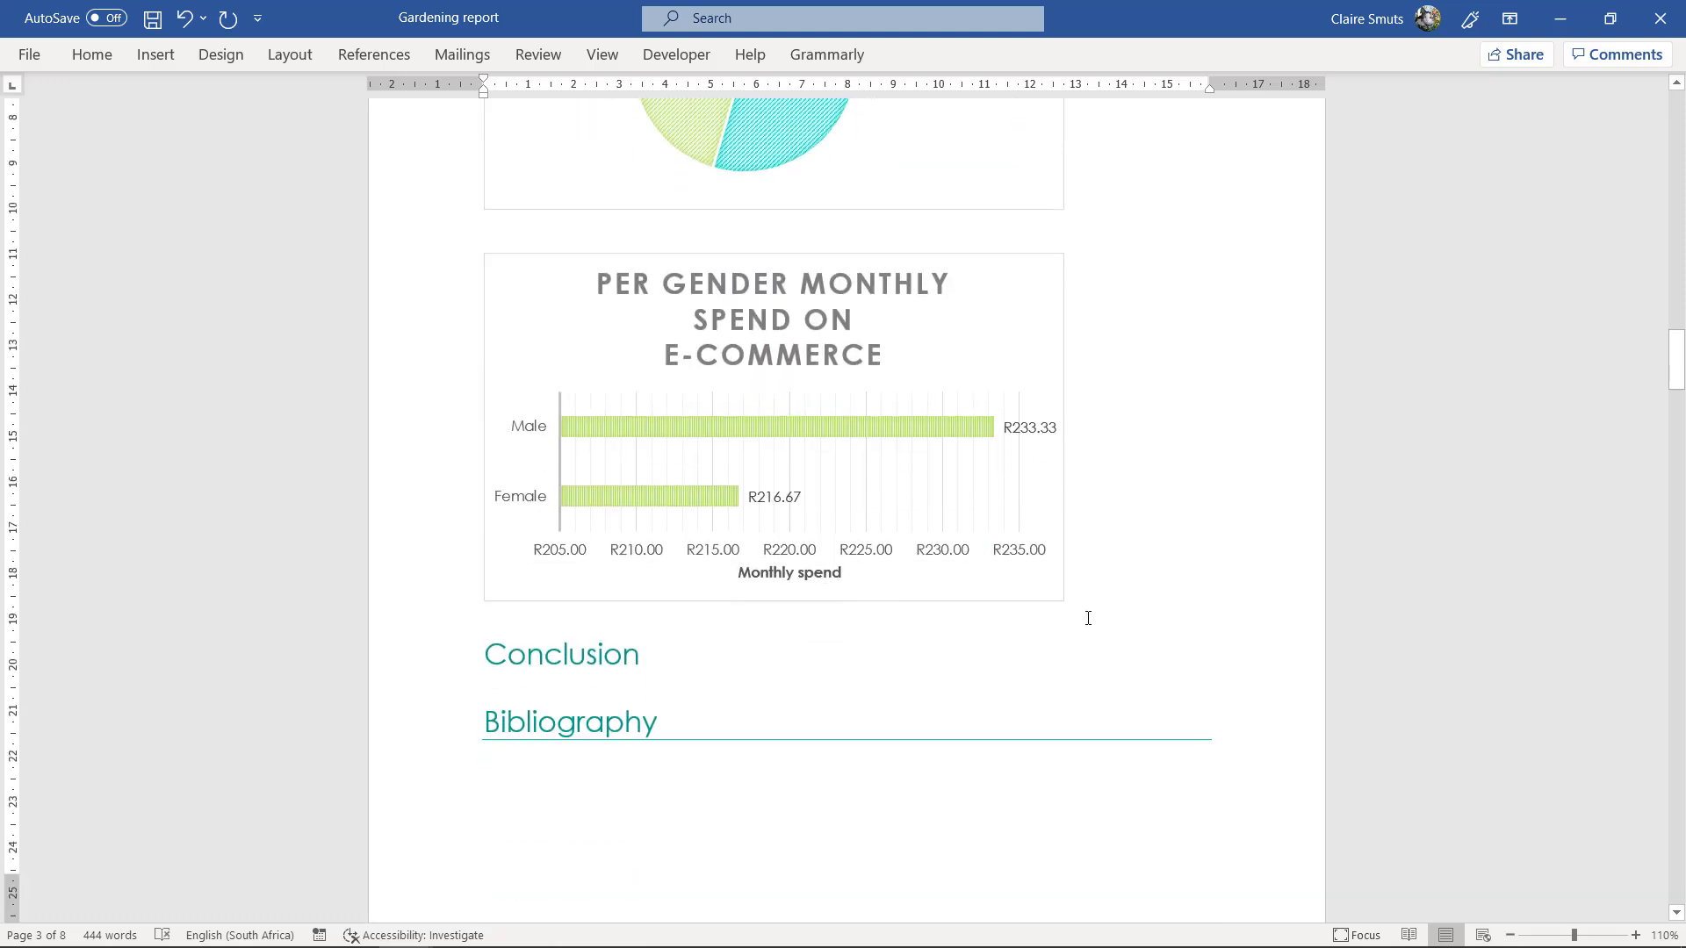
key("Return")
key("Return")
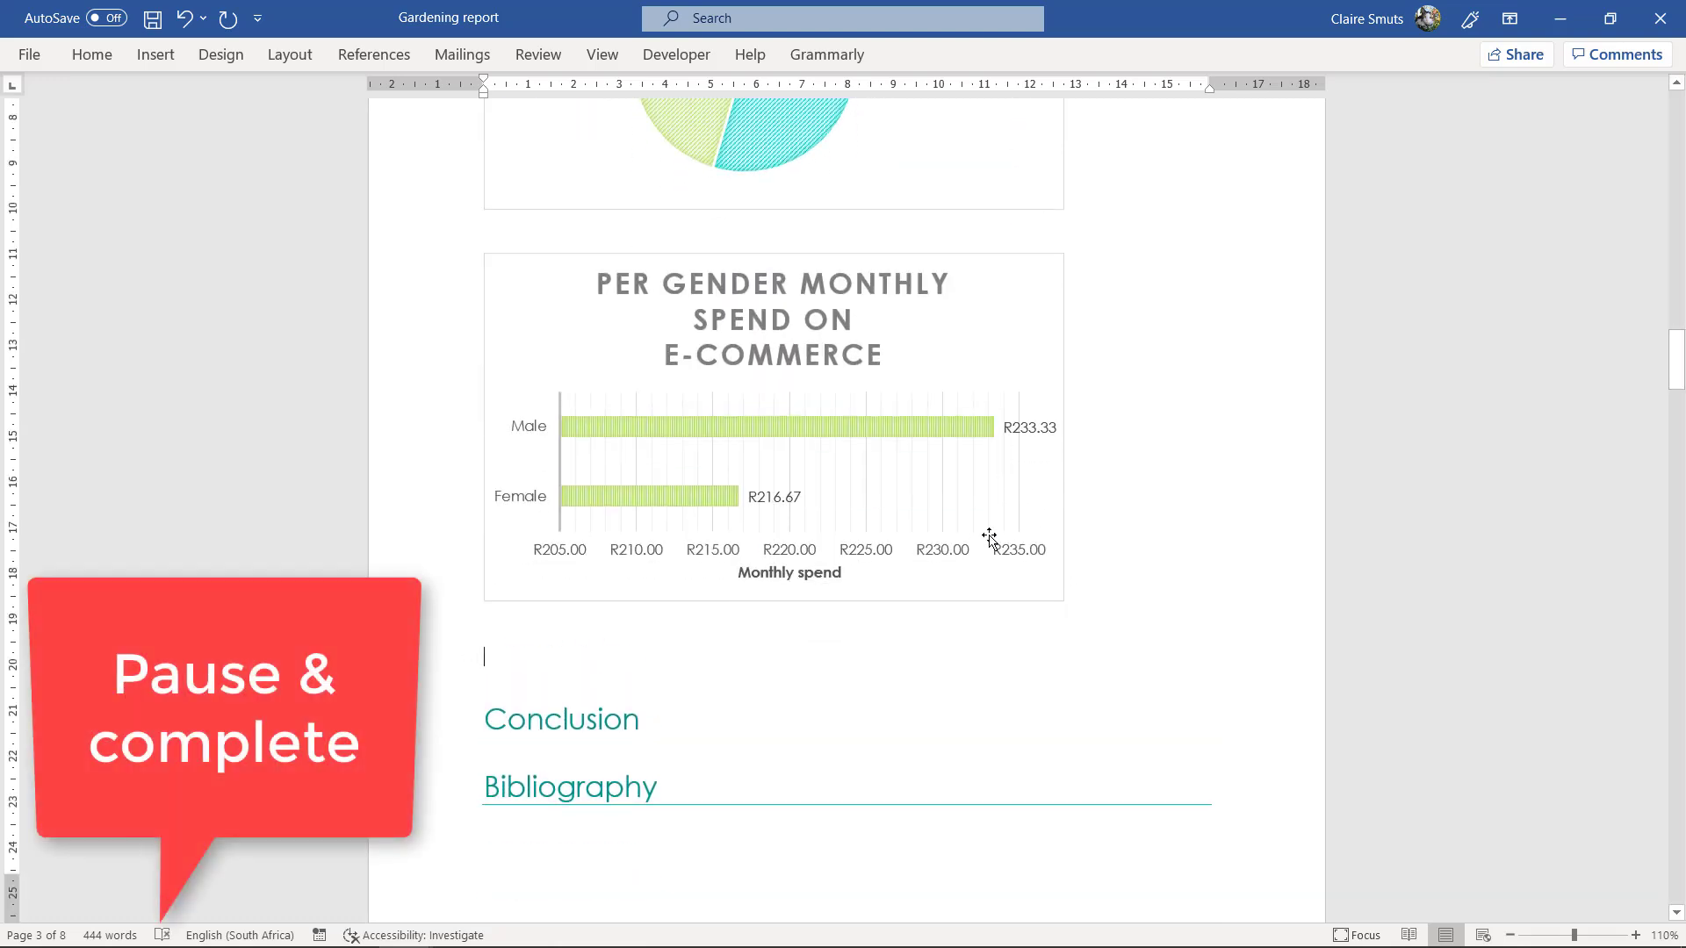
scroll(986, 540, "up", 5)
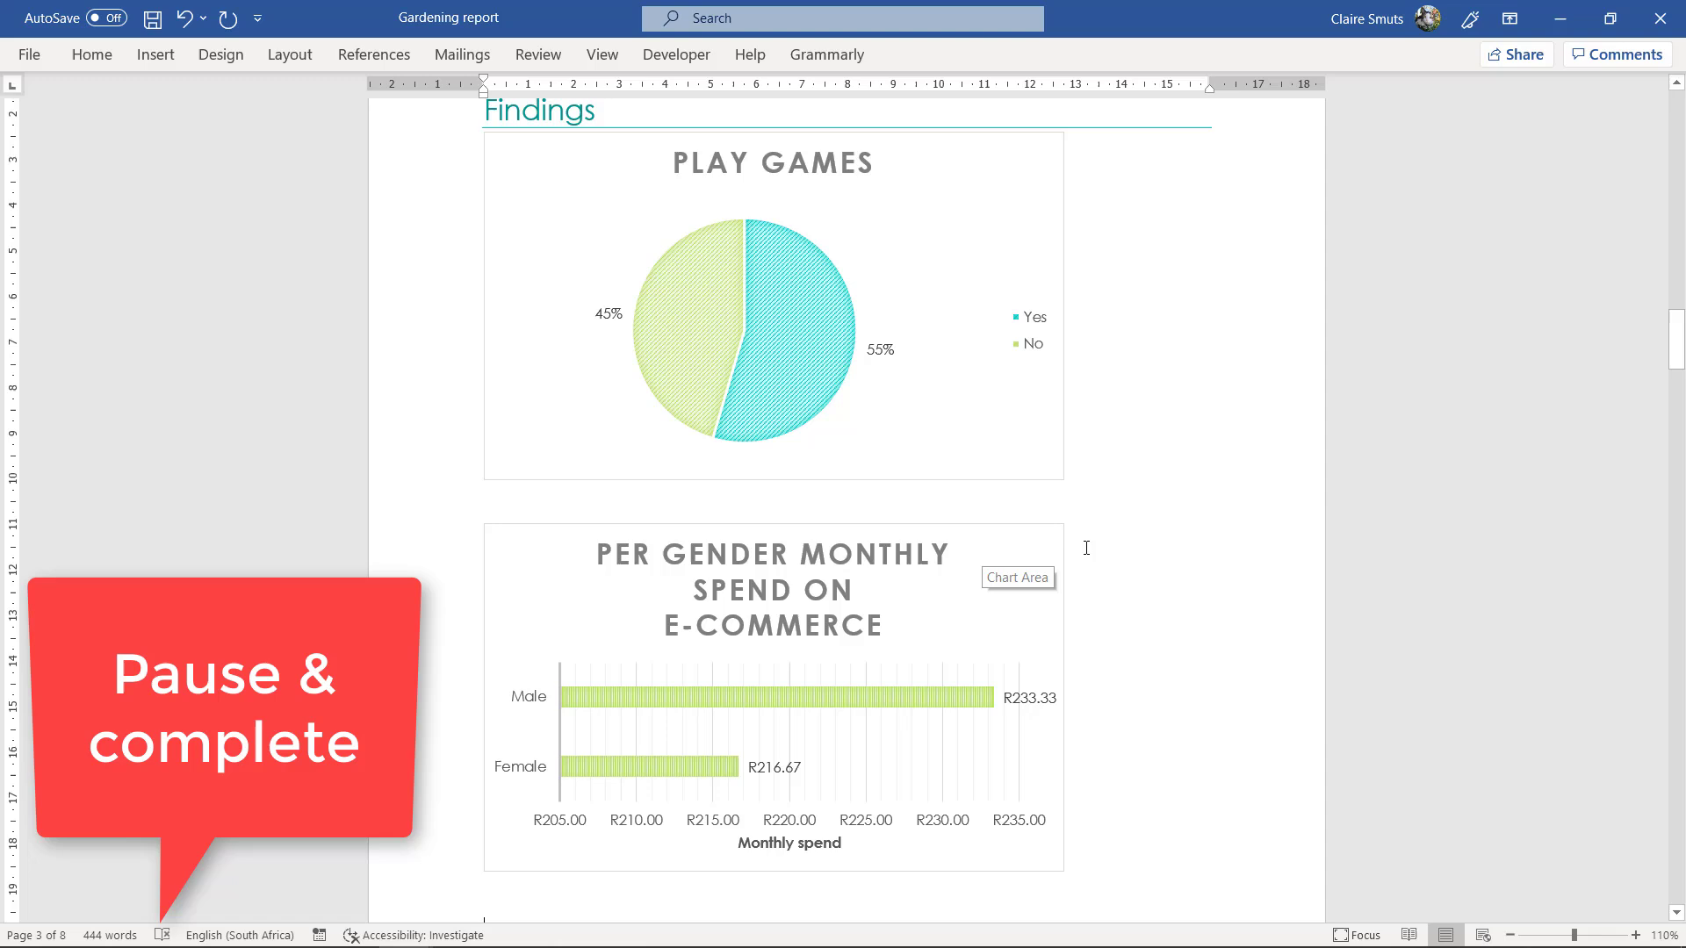
scroll(1092, 527, "down", 2)
scroll(1091, 526, "up", 2)
scroll(1094, 512, "up", 1)
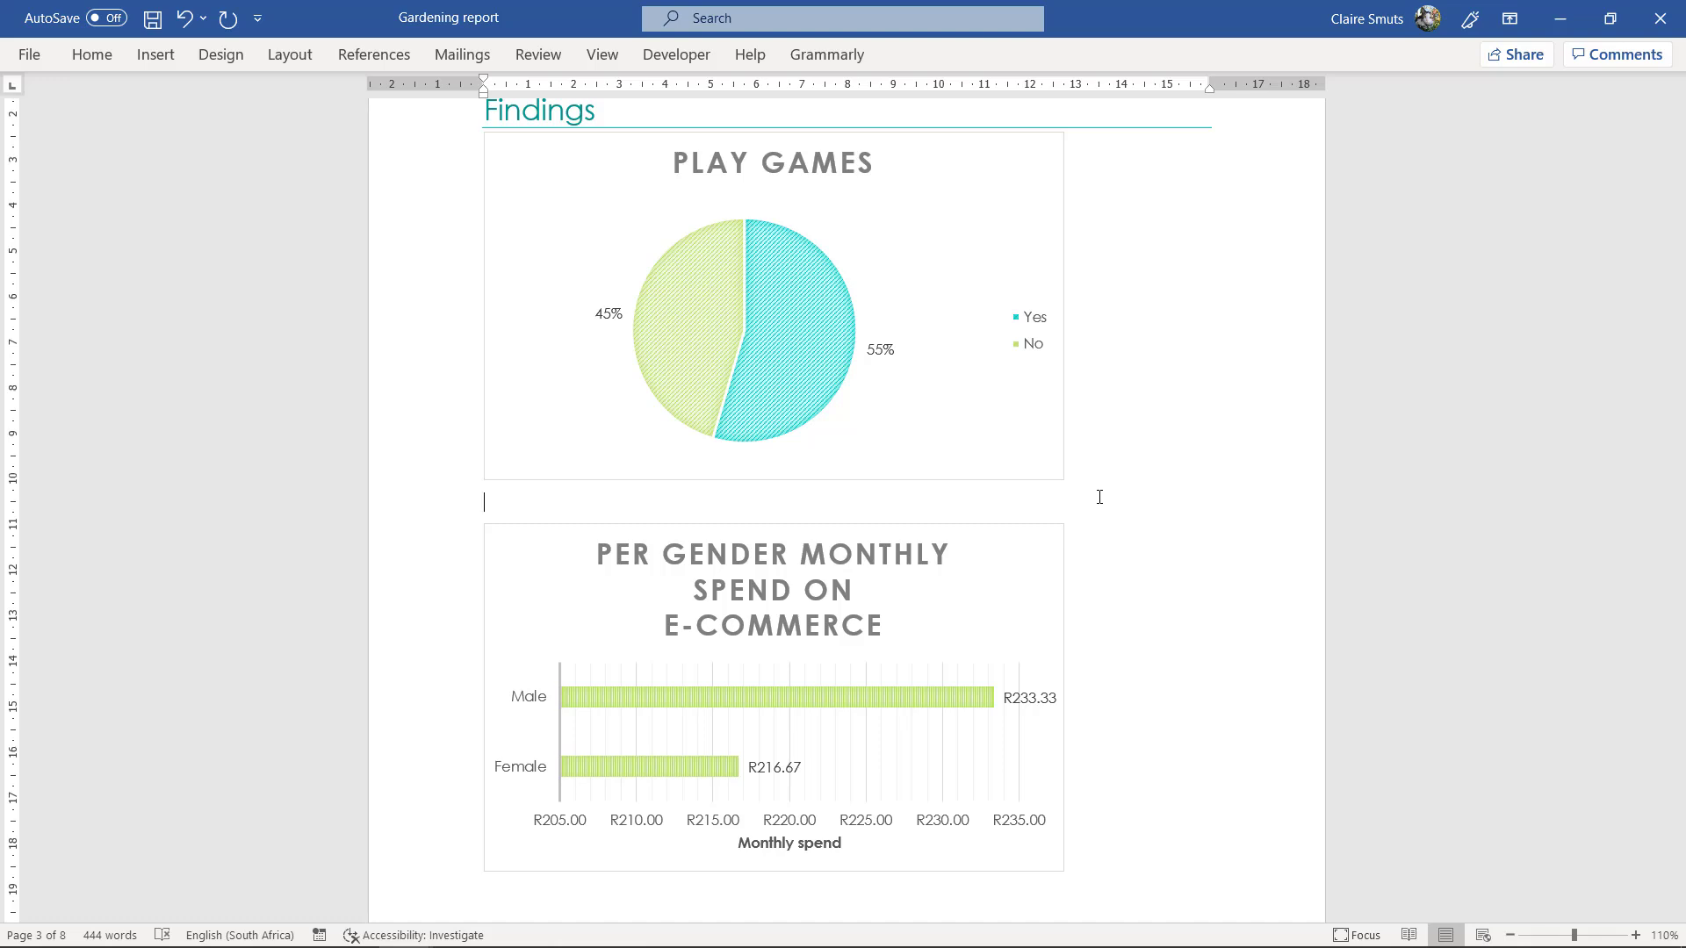
left_click(977, 329)
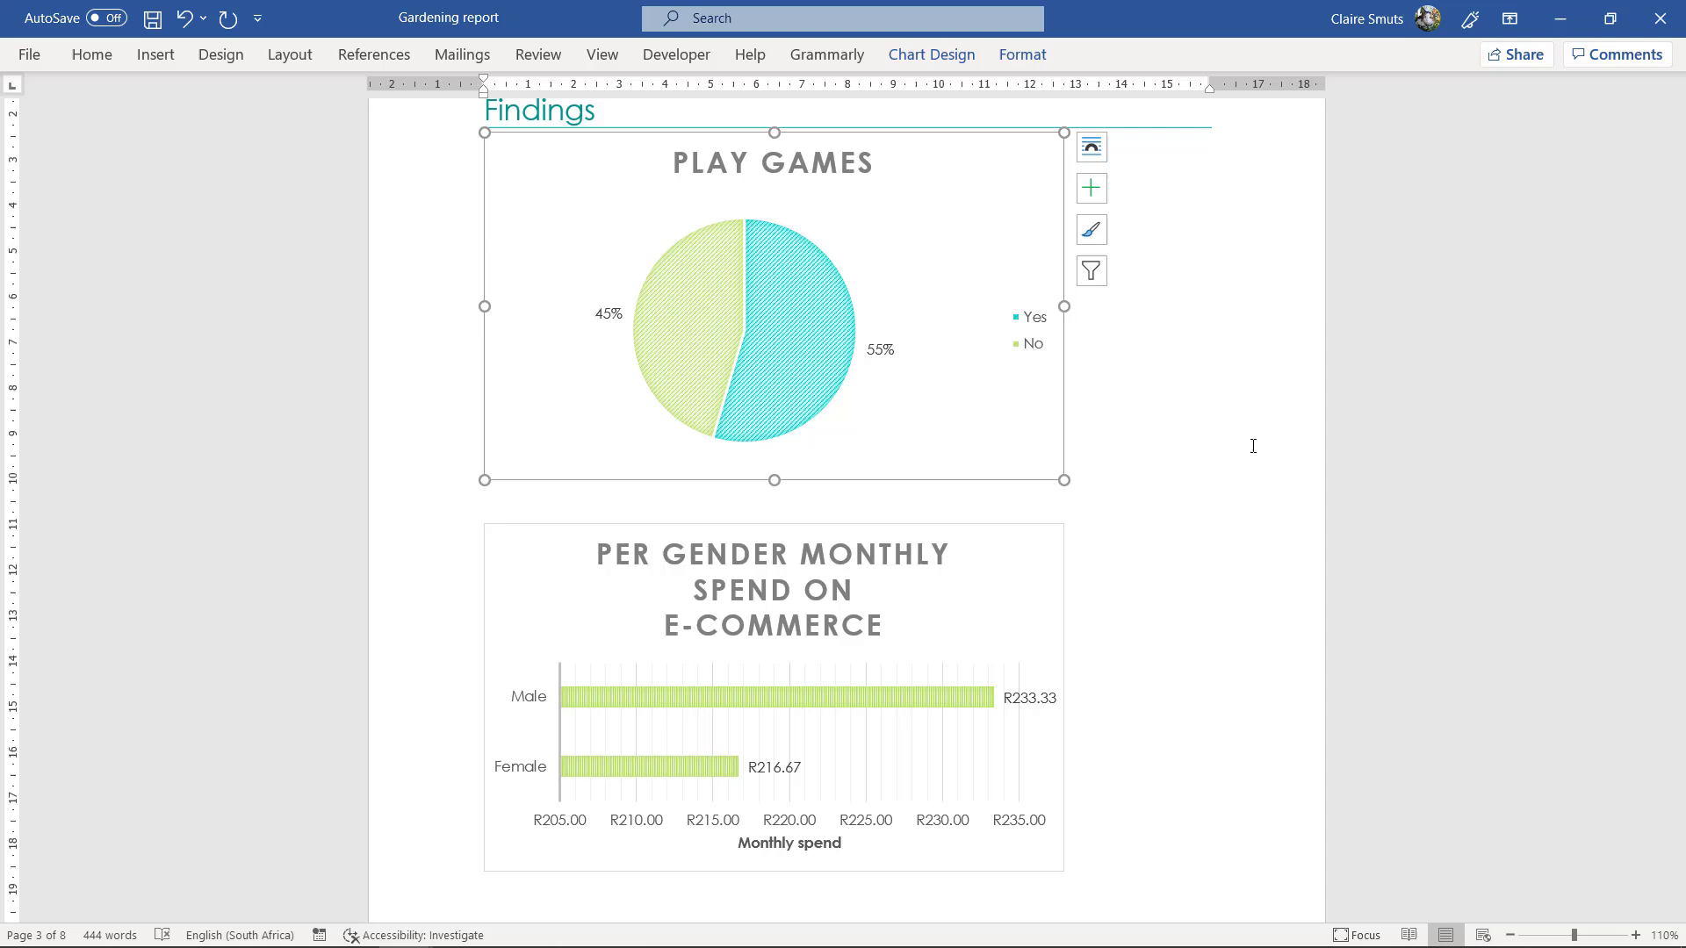
left_click(1093, 503)
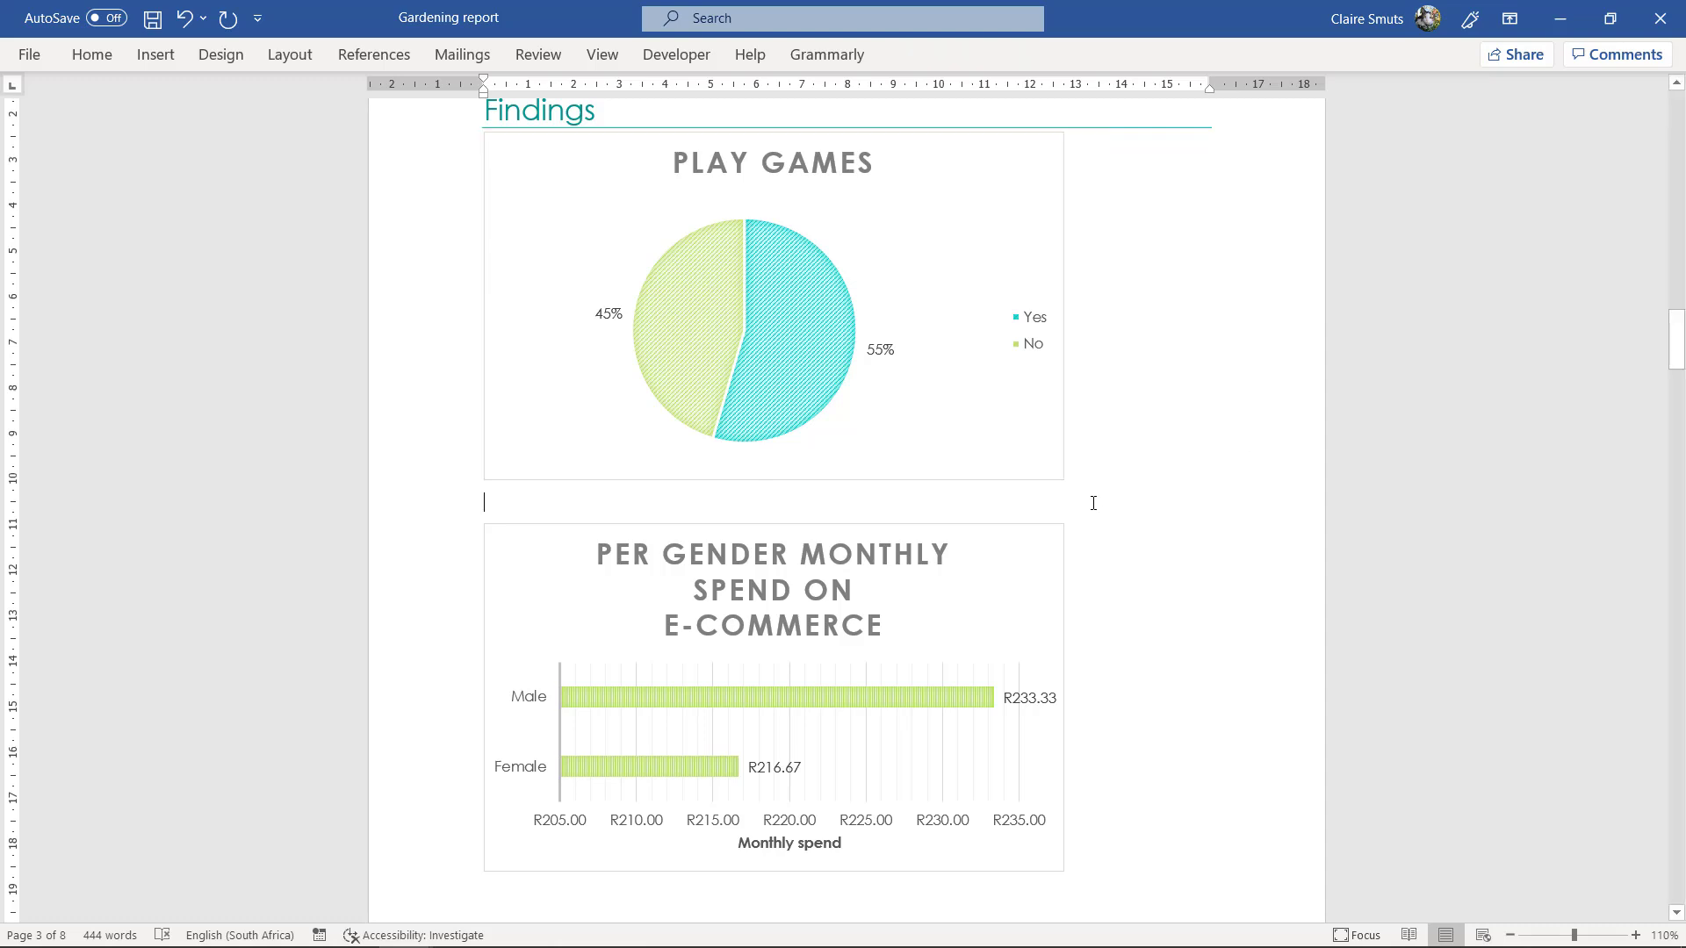
left_click(1006, 437)
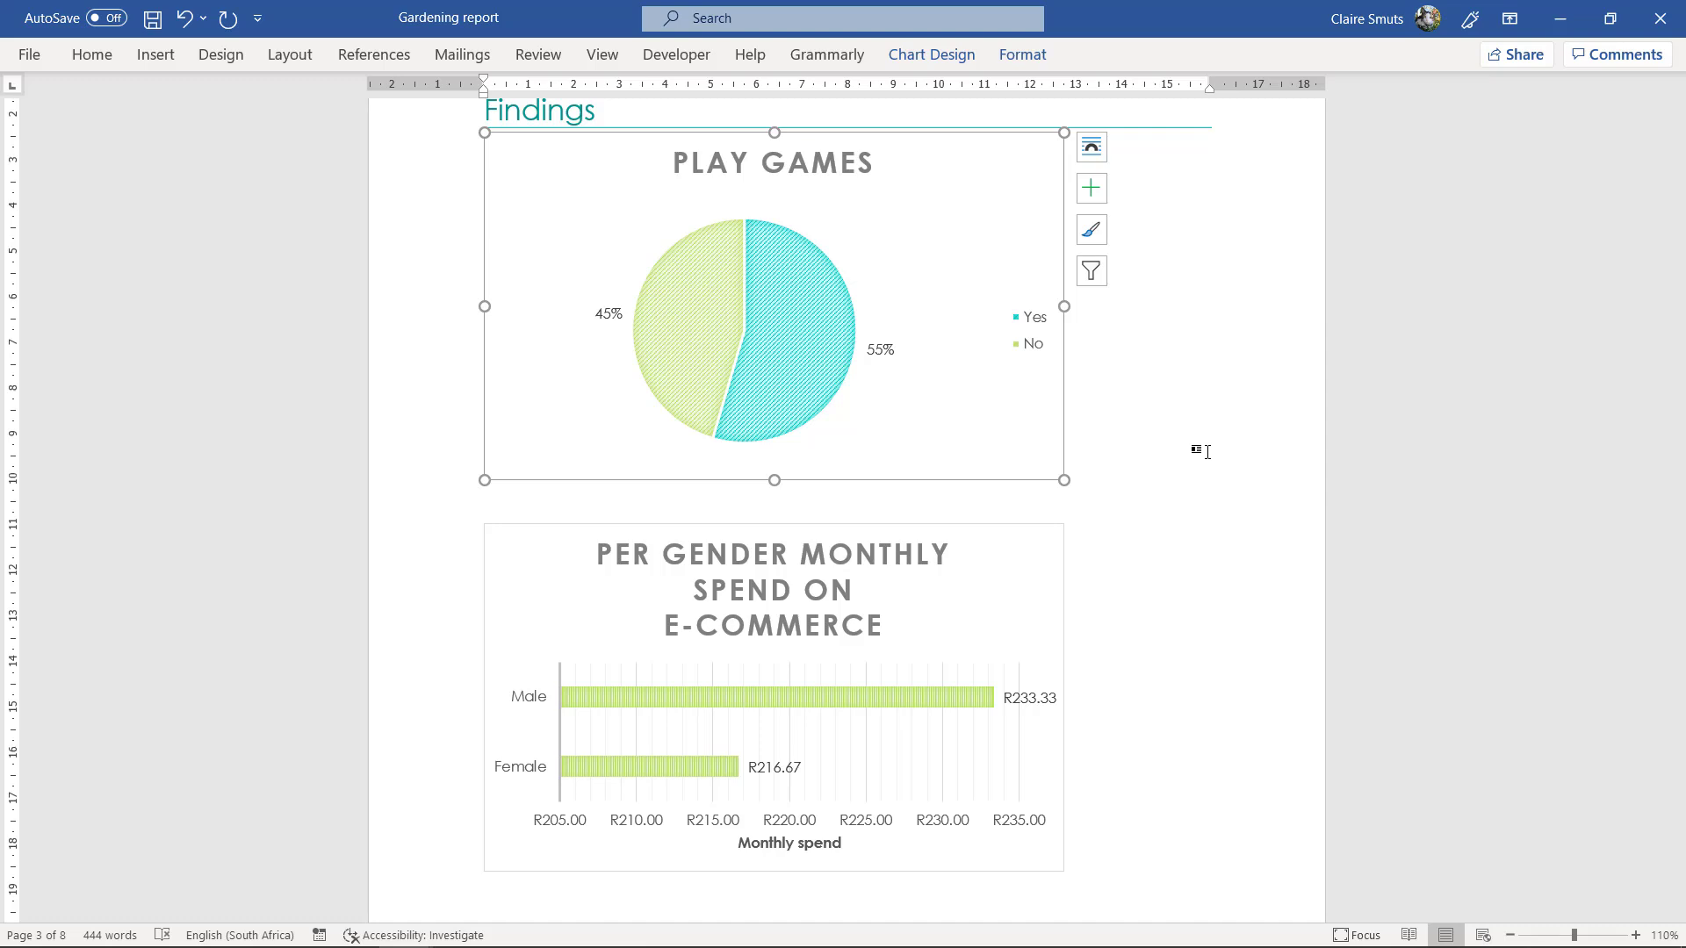
scroll(1207, 452, "down", 5)
left_click(1014, 151)
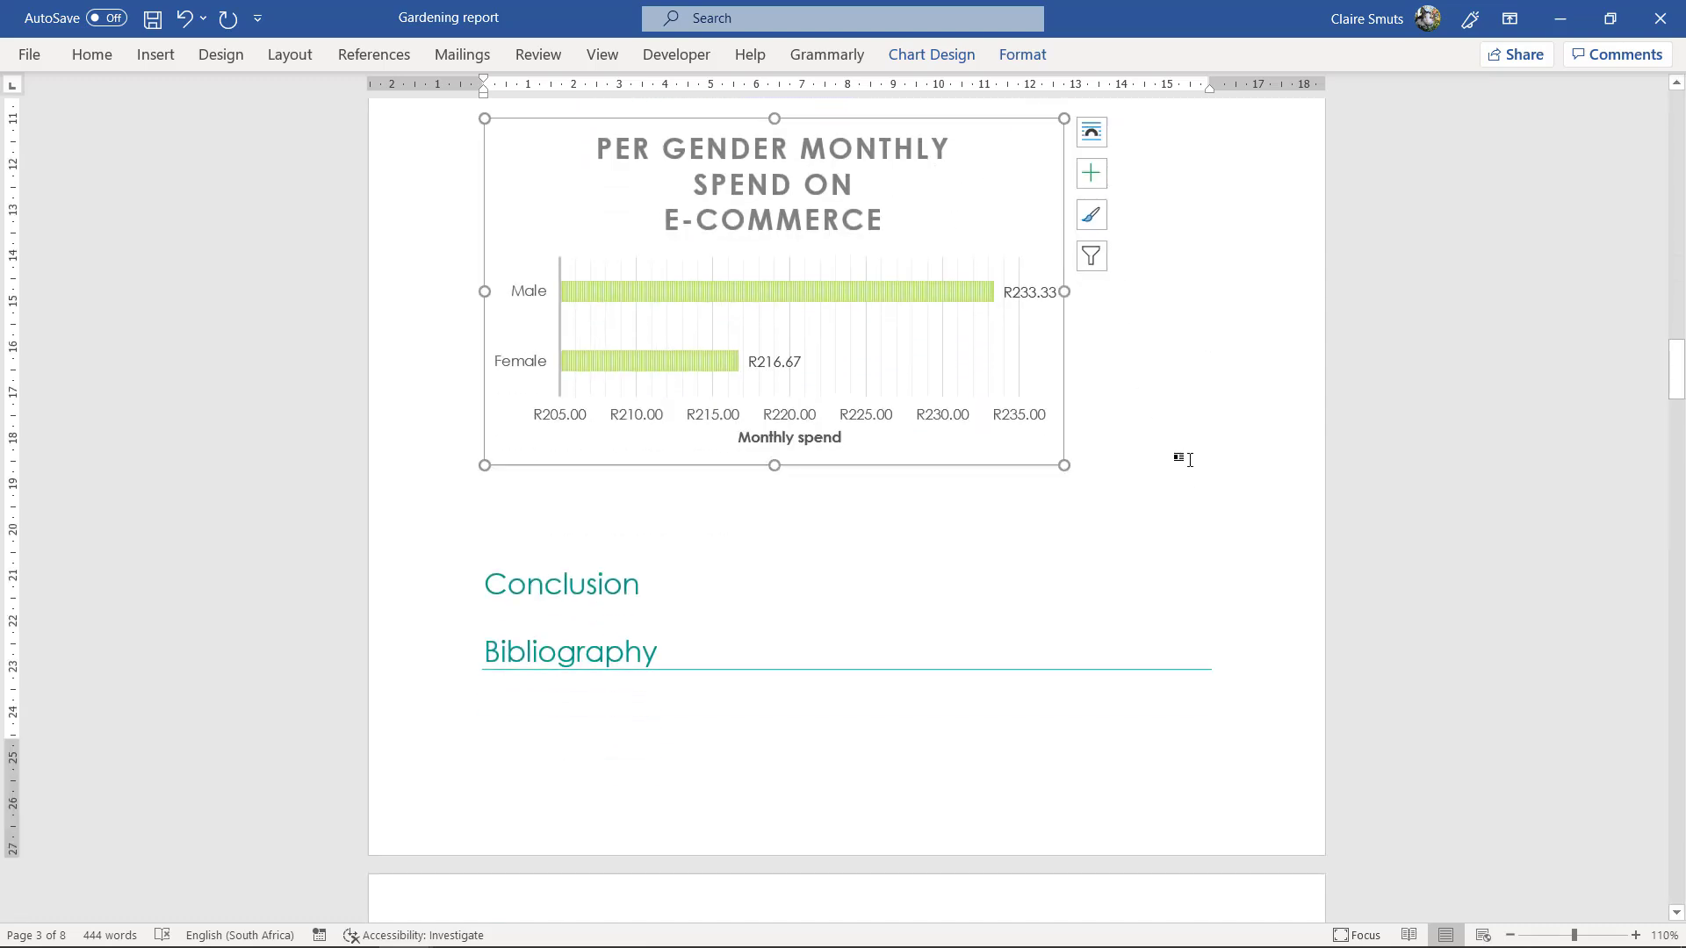
left_click(1144, 520)
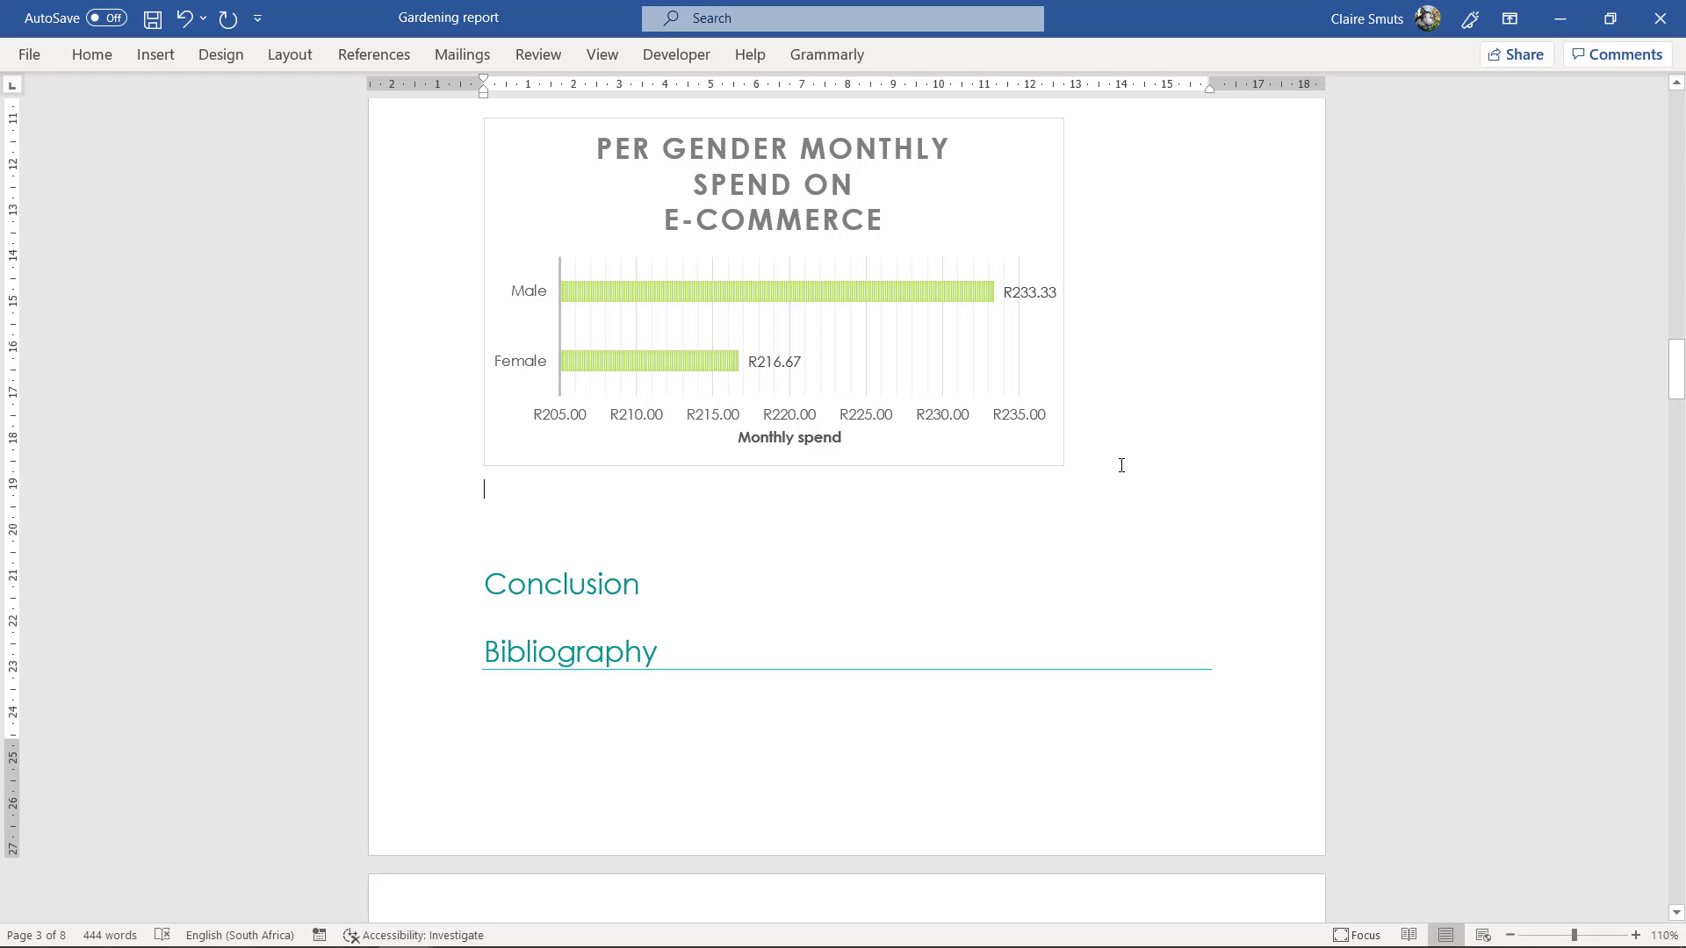
left_click(754, 363)
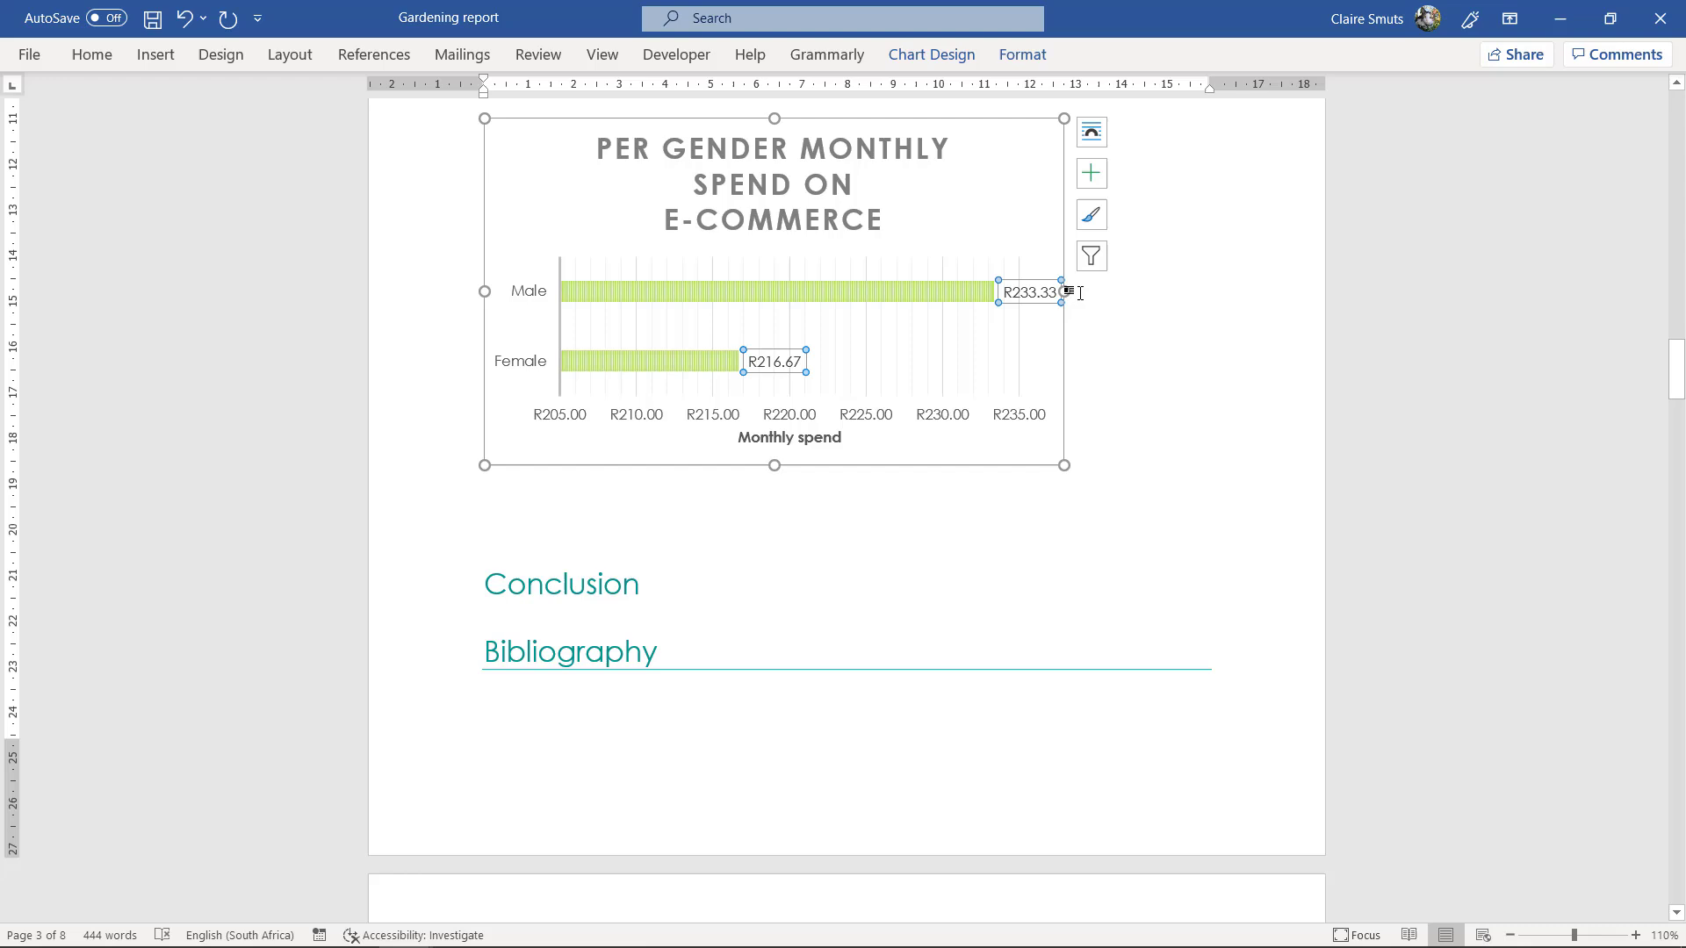
left_click(1138, 327)
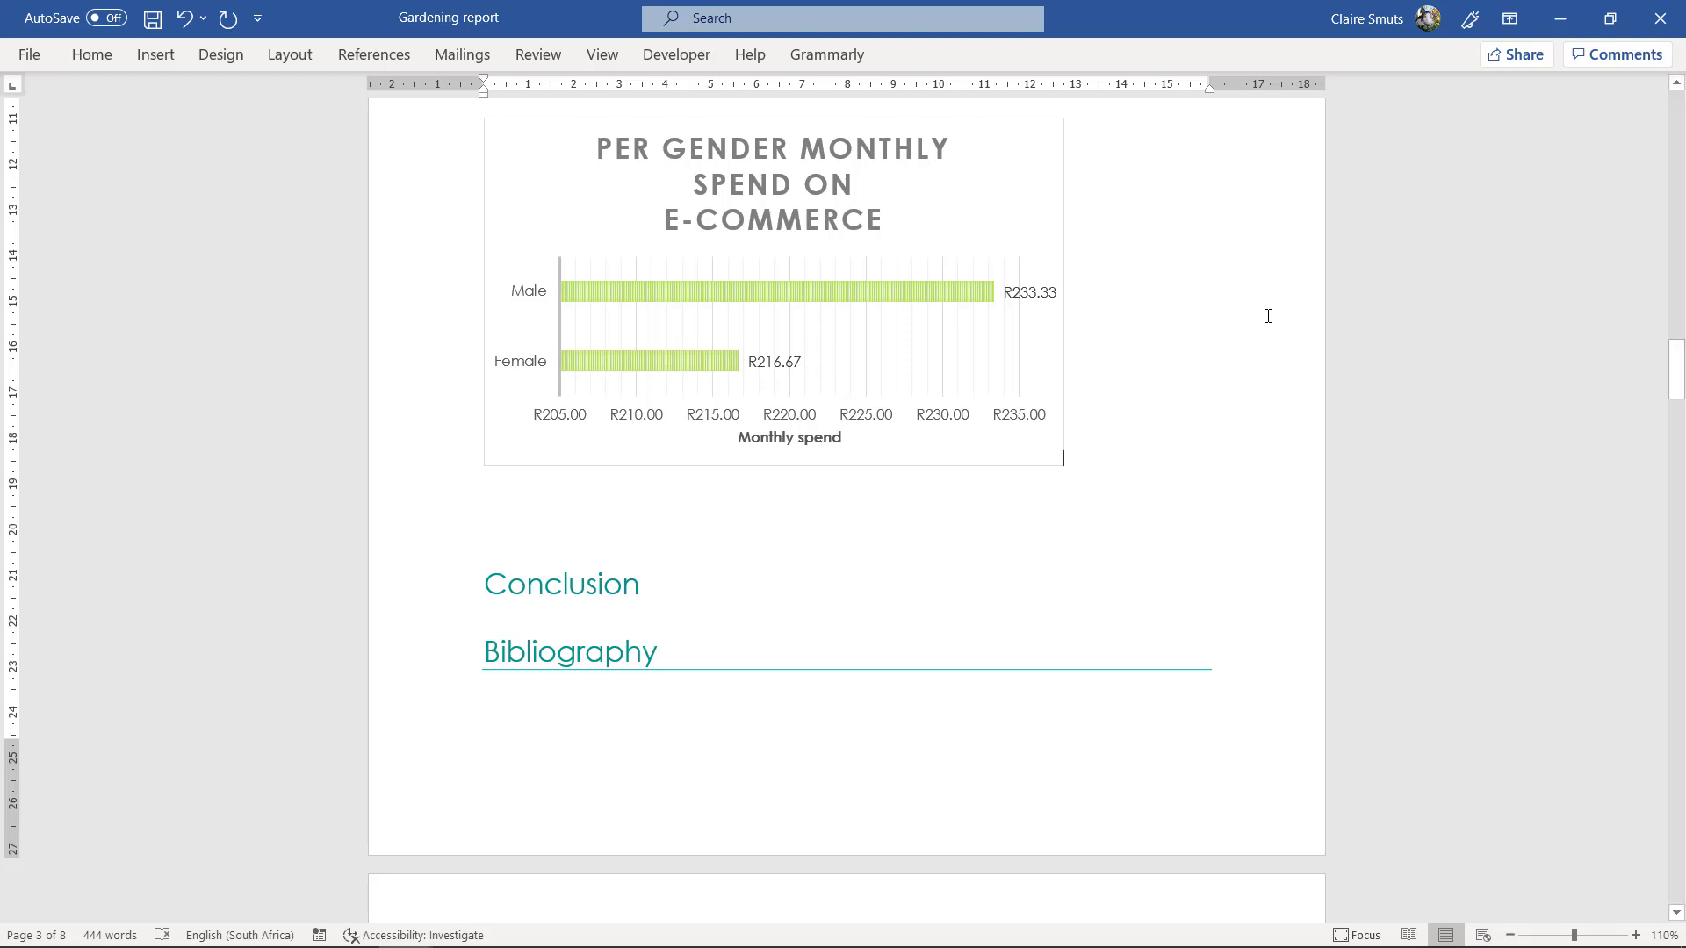
left_click(430, 502)
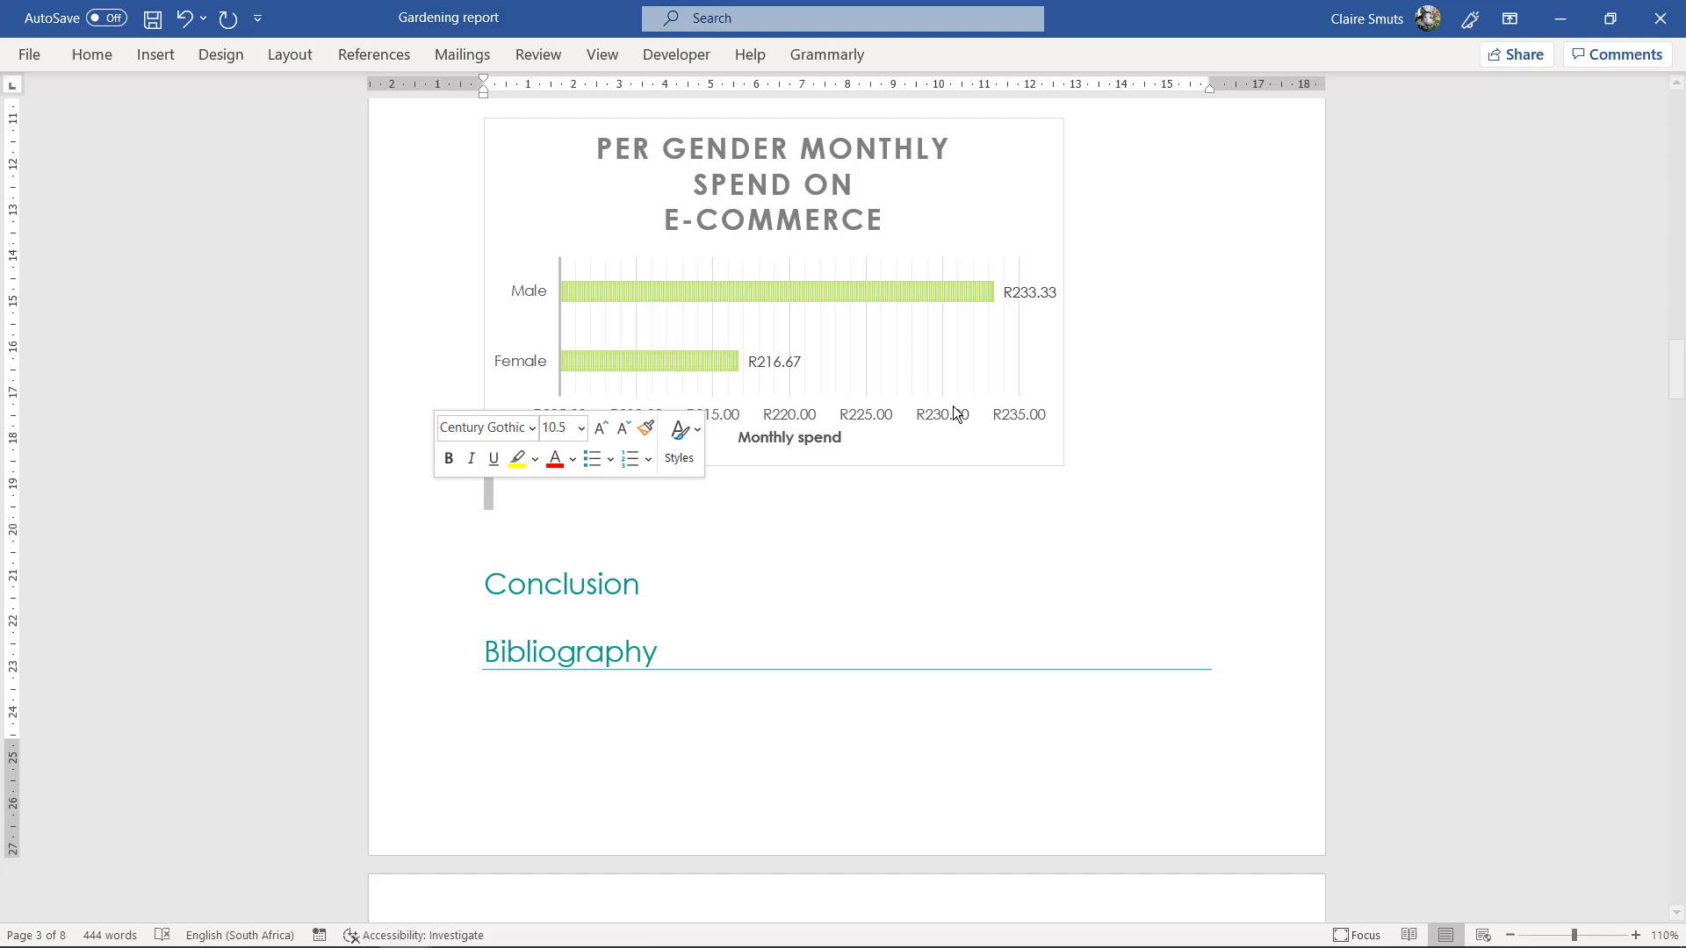
left_click(1038, 145)
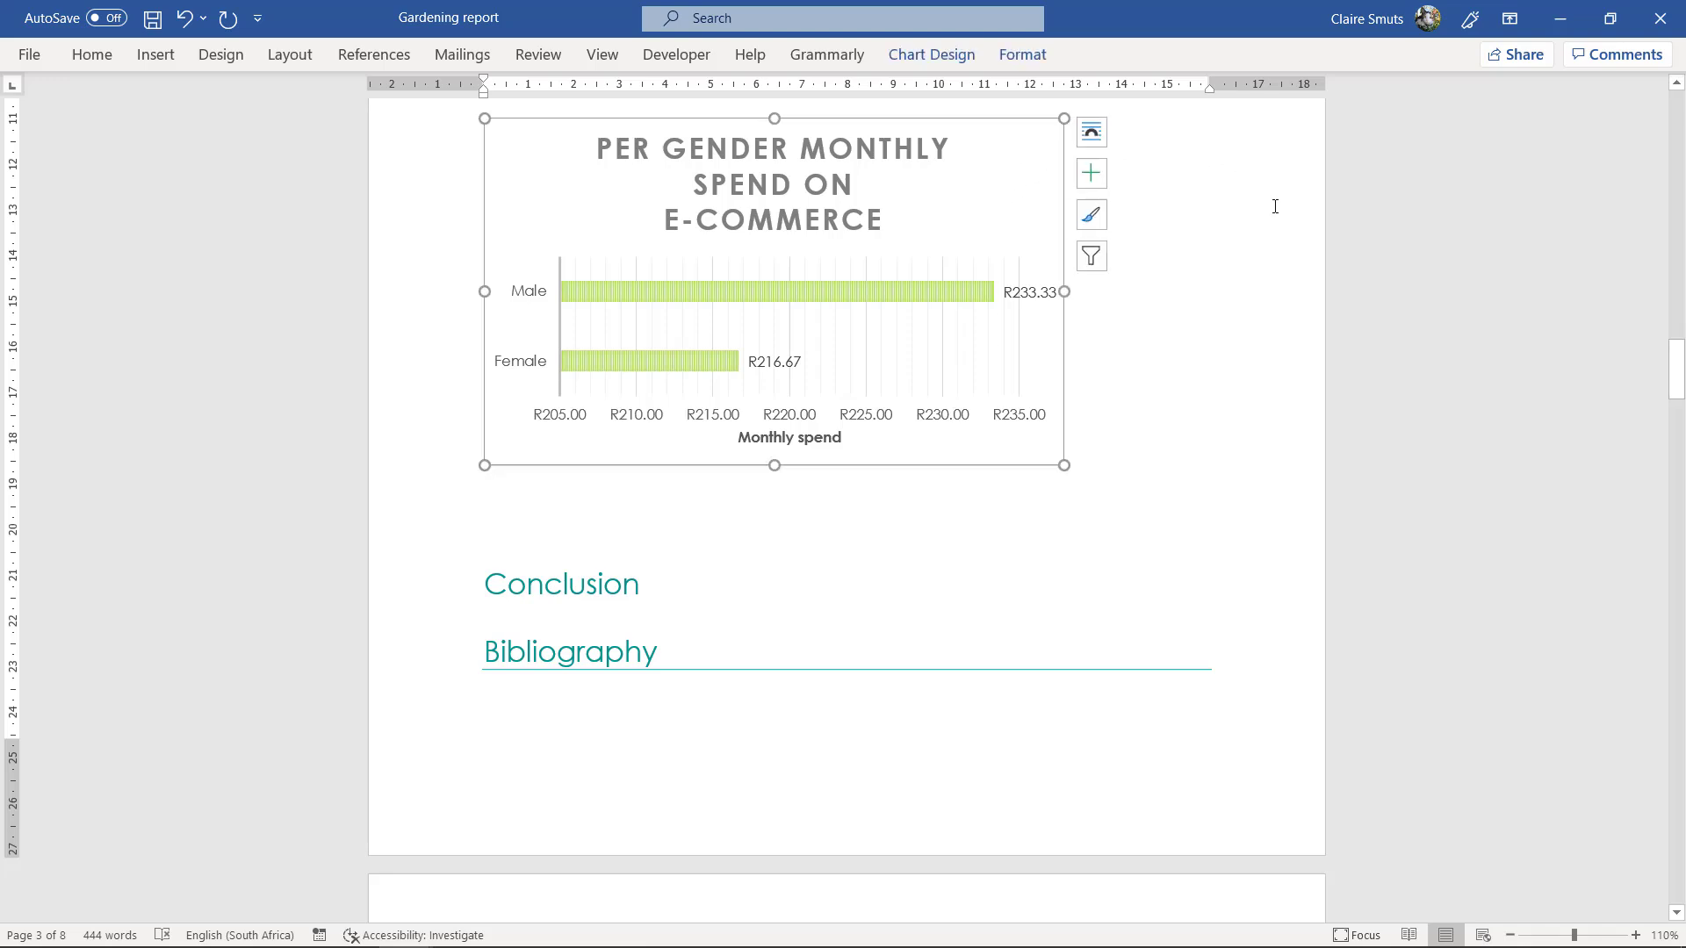
left_click(1252, 432)
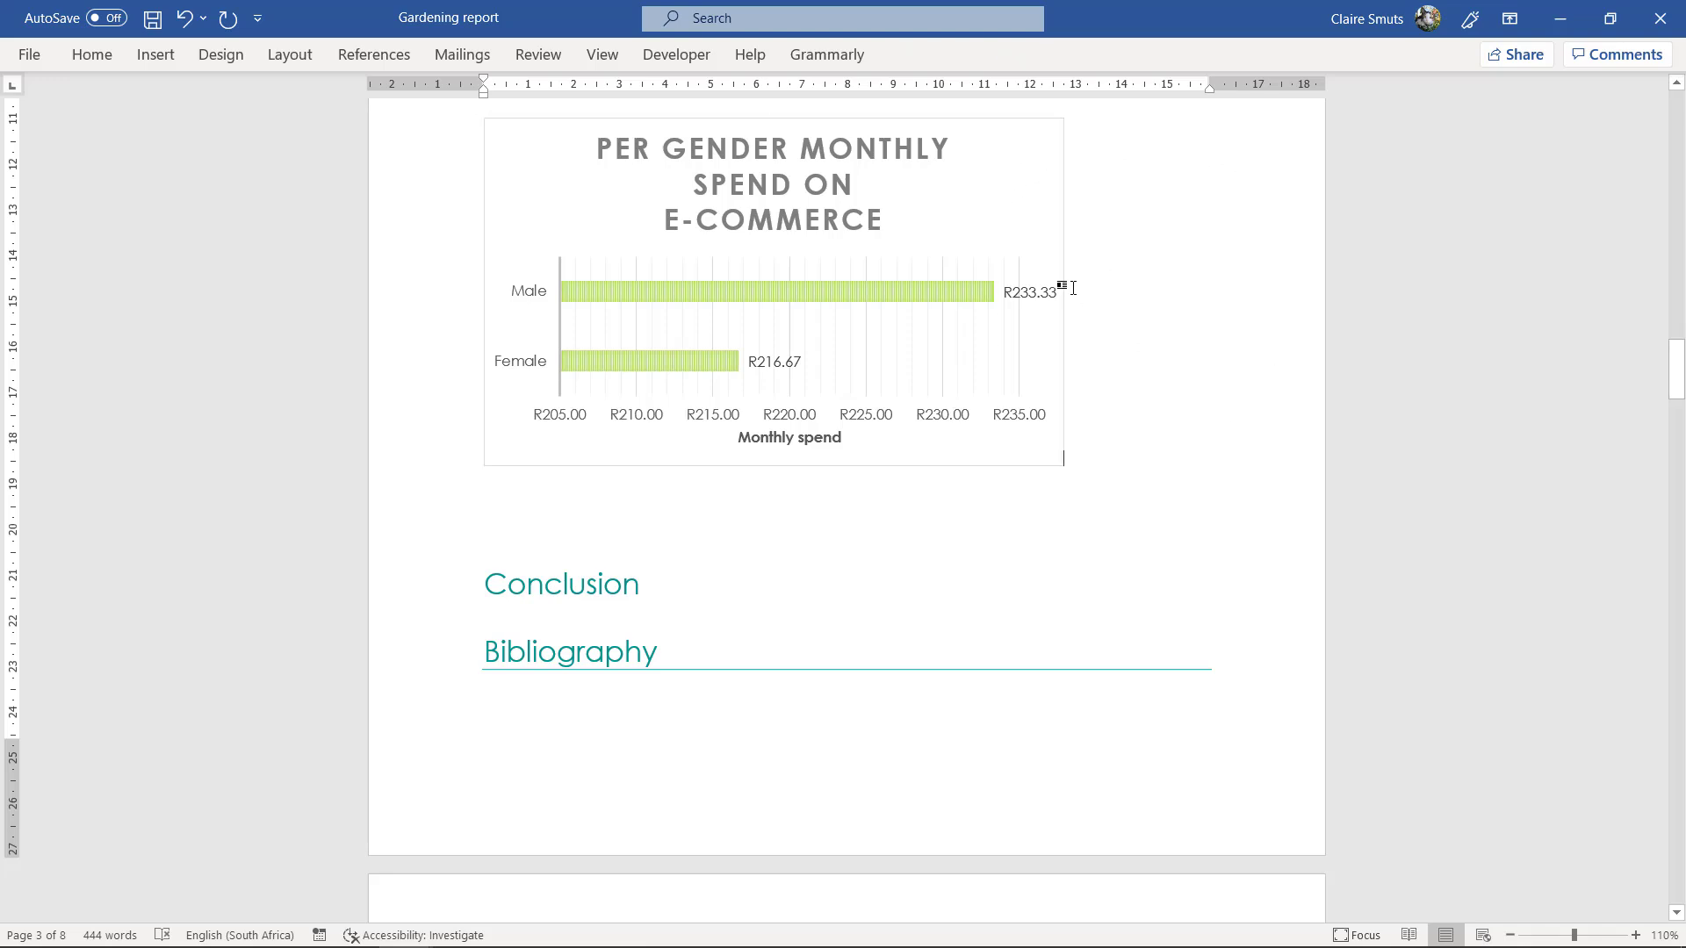
left_click(1046, 206)
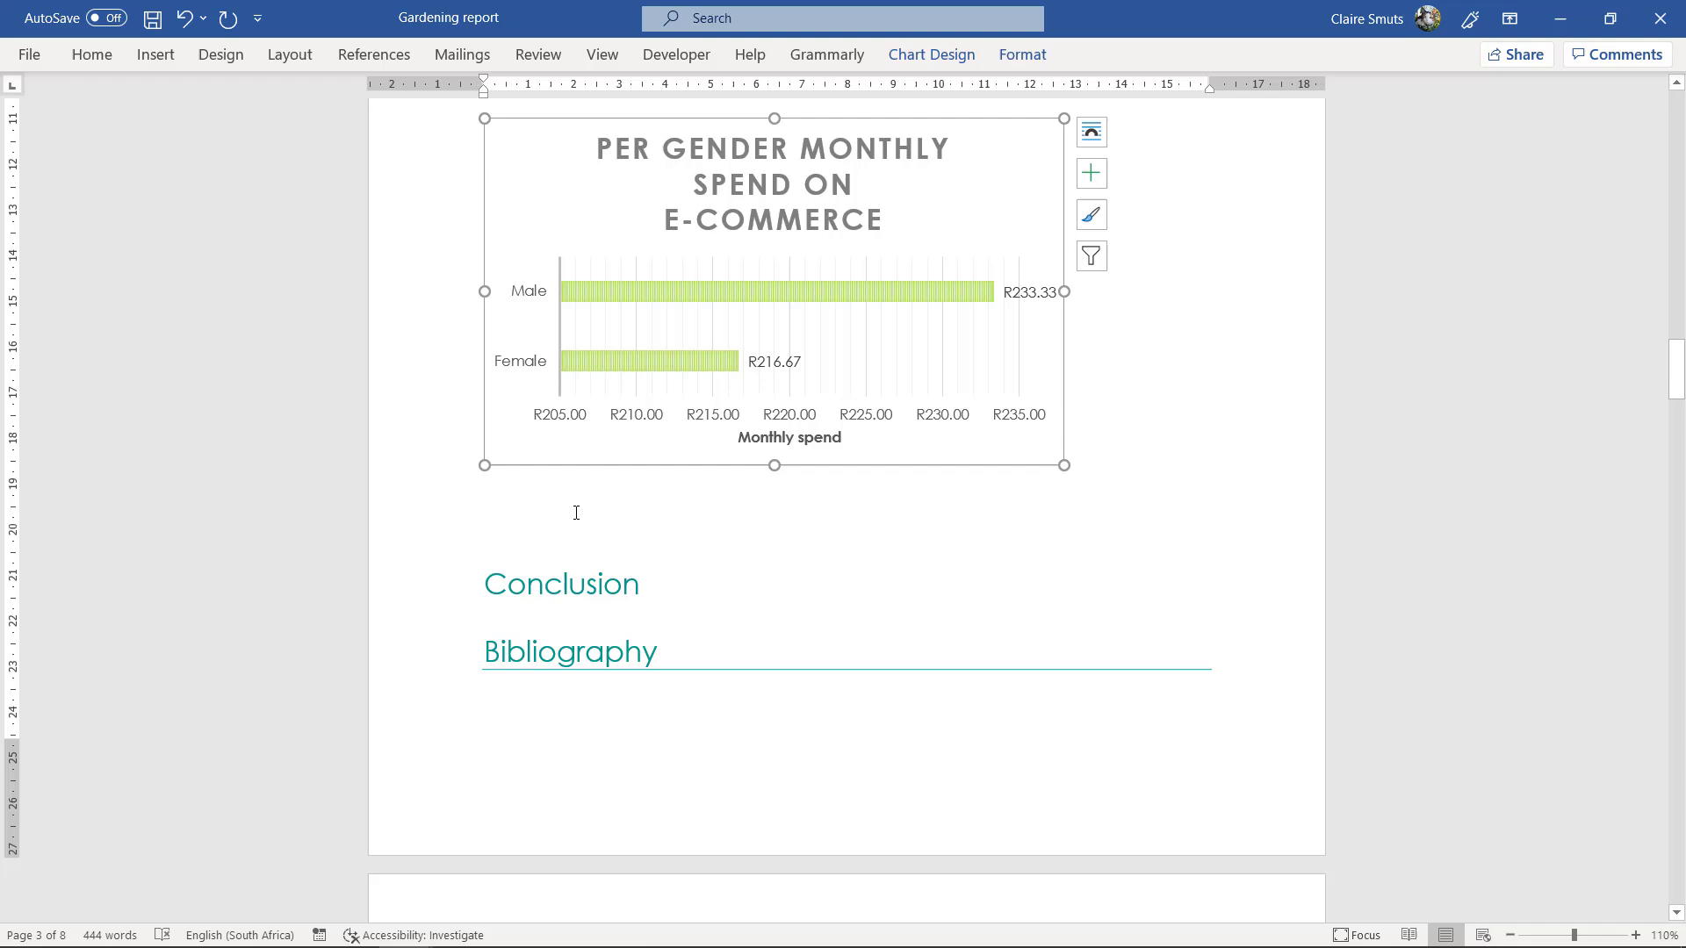
left_click(584, 488)
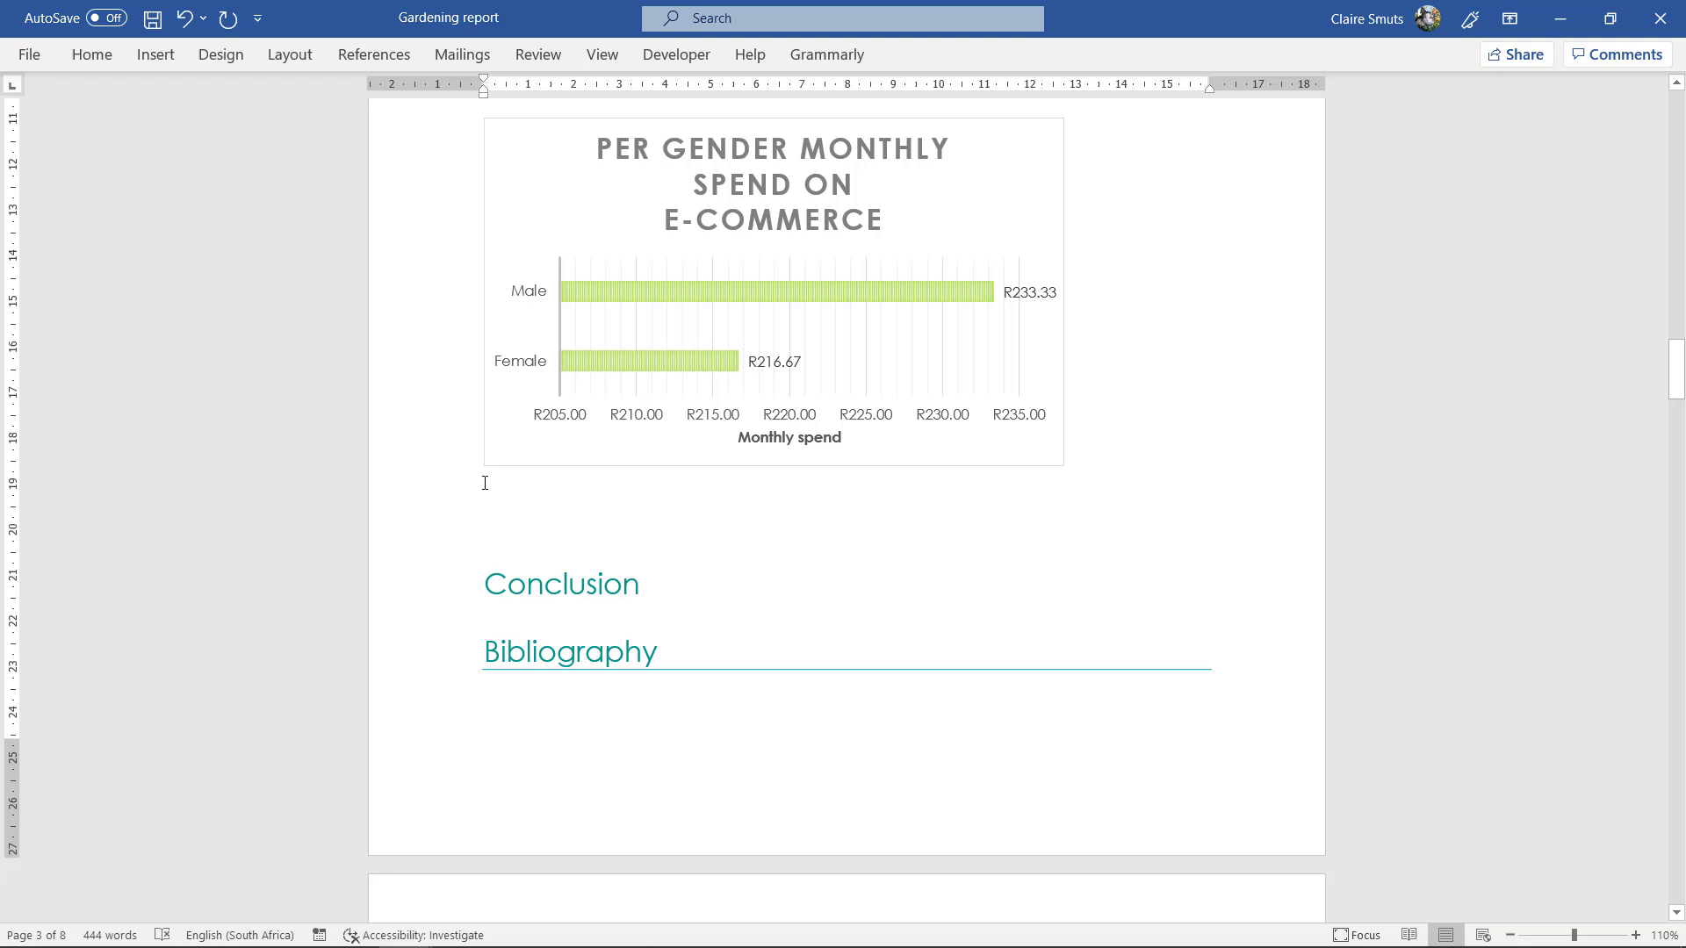
left_click(445, 499)
scroll(945, 509, "up", 2)
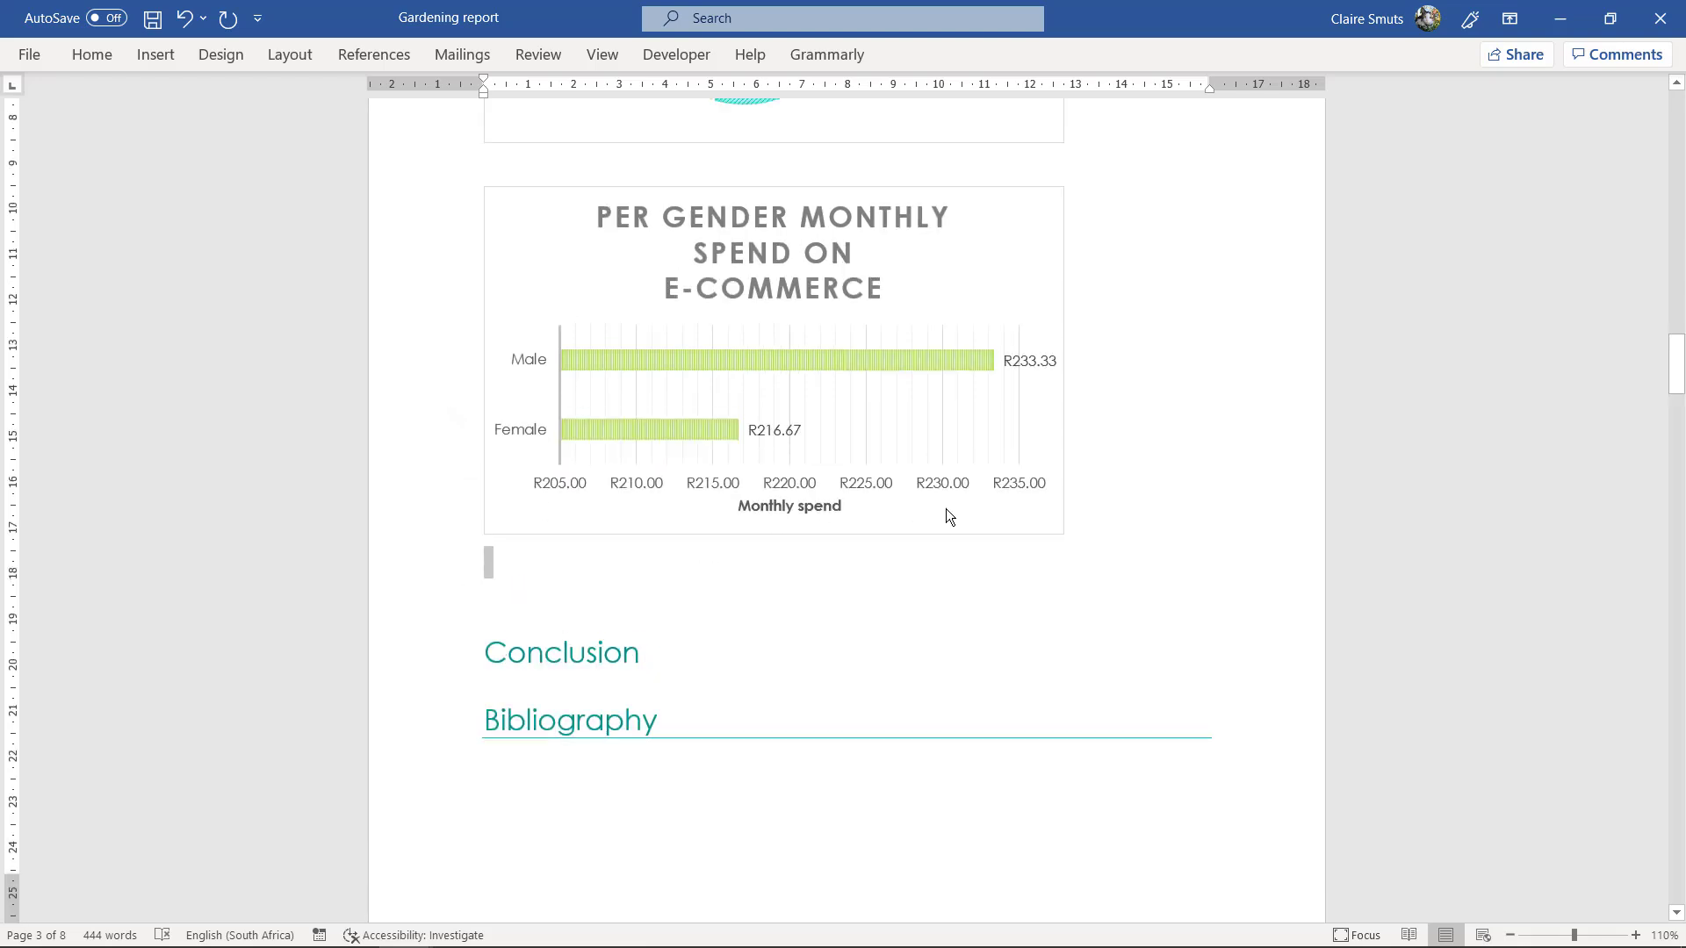
scroll(582, 582, "up", 8)
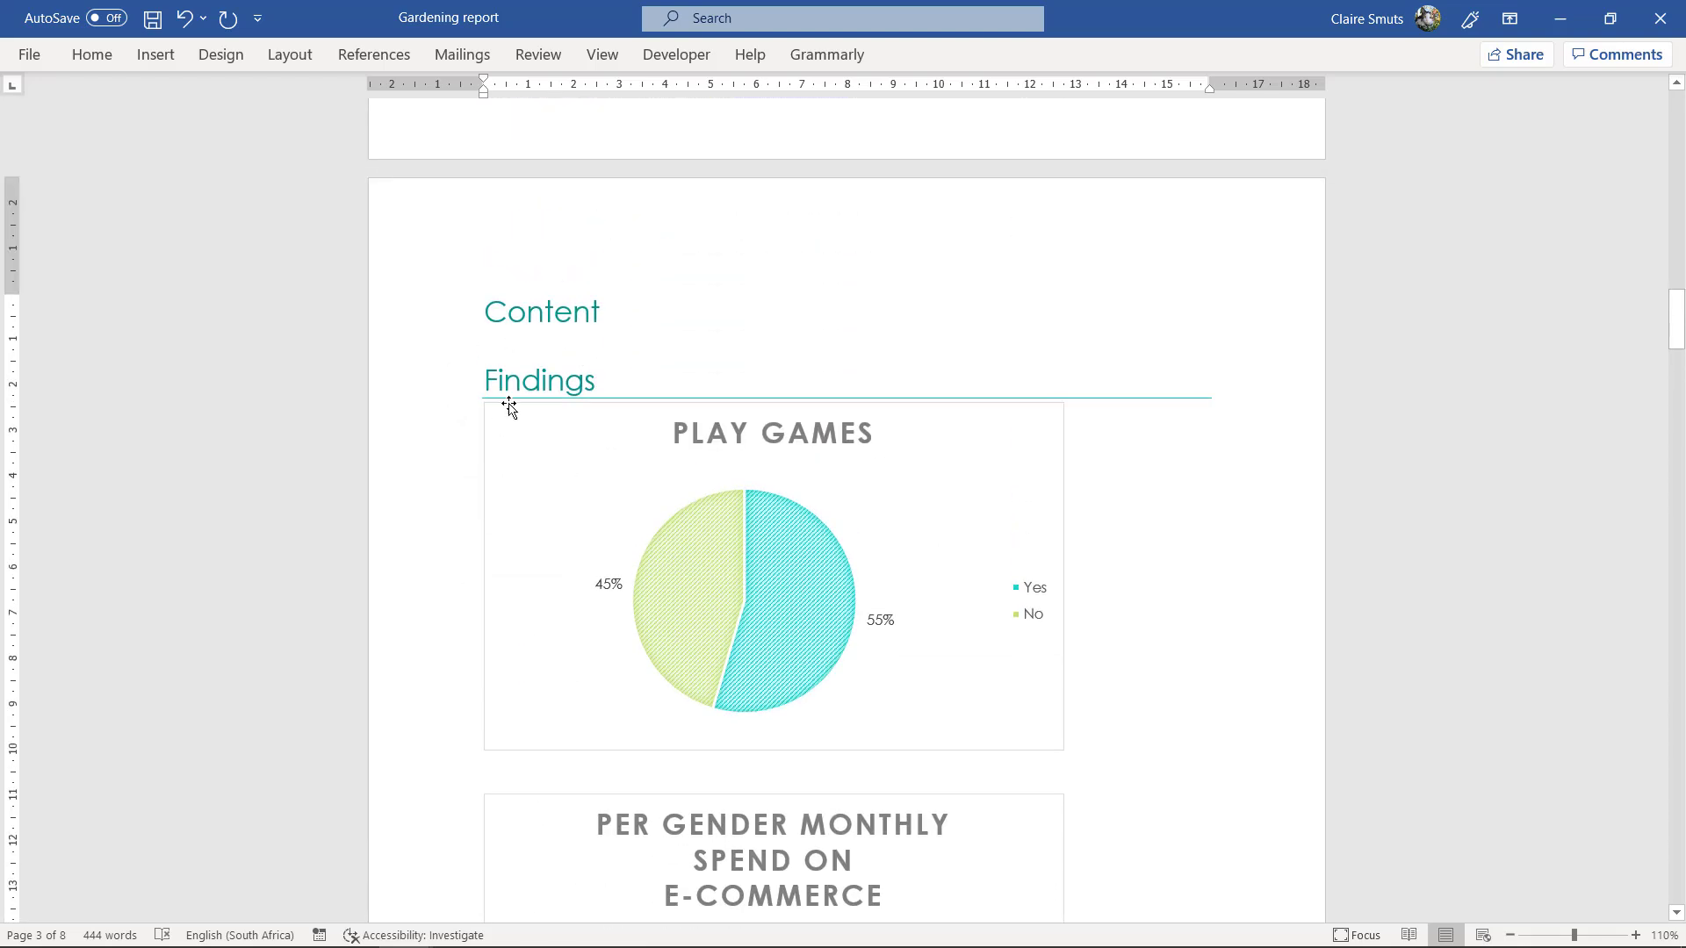
double_click(518, 383)
left_click(709, 377)
scroll(710, 378, "down", 2)
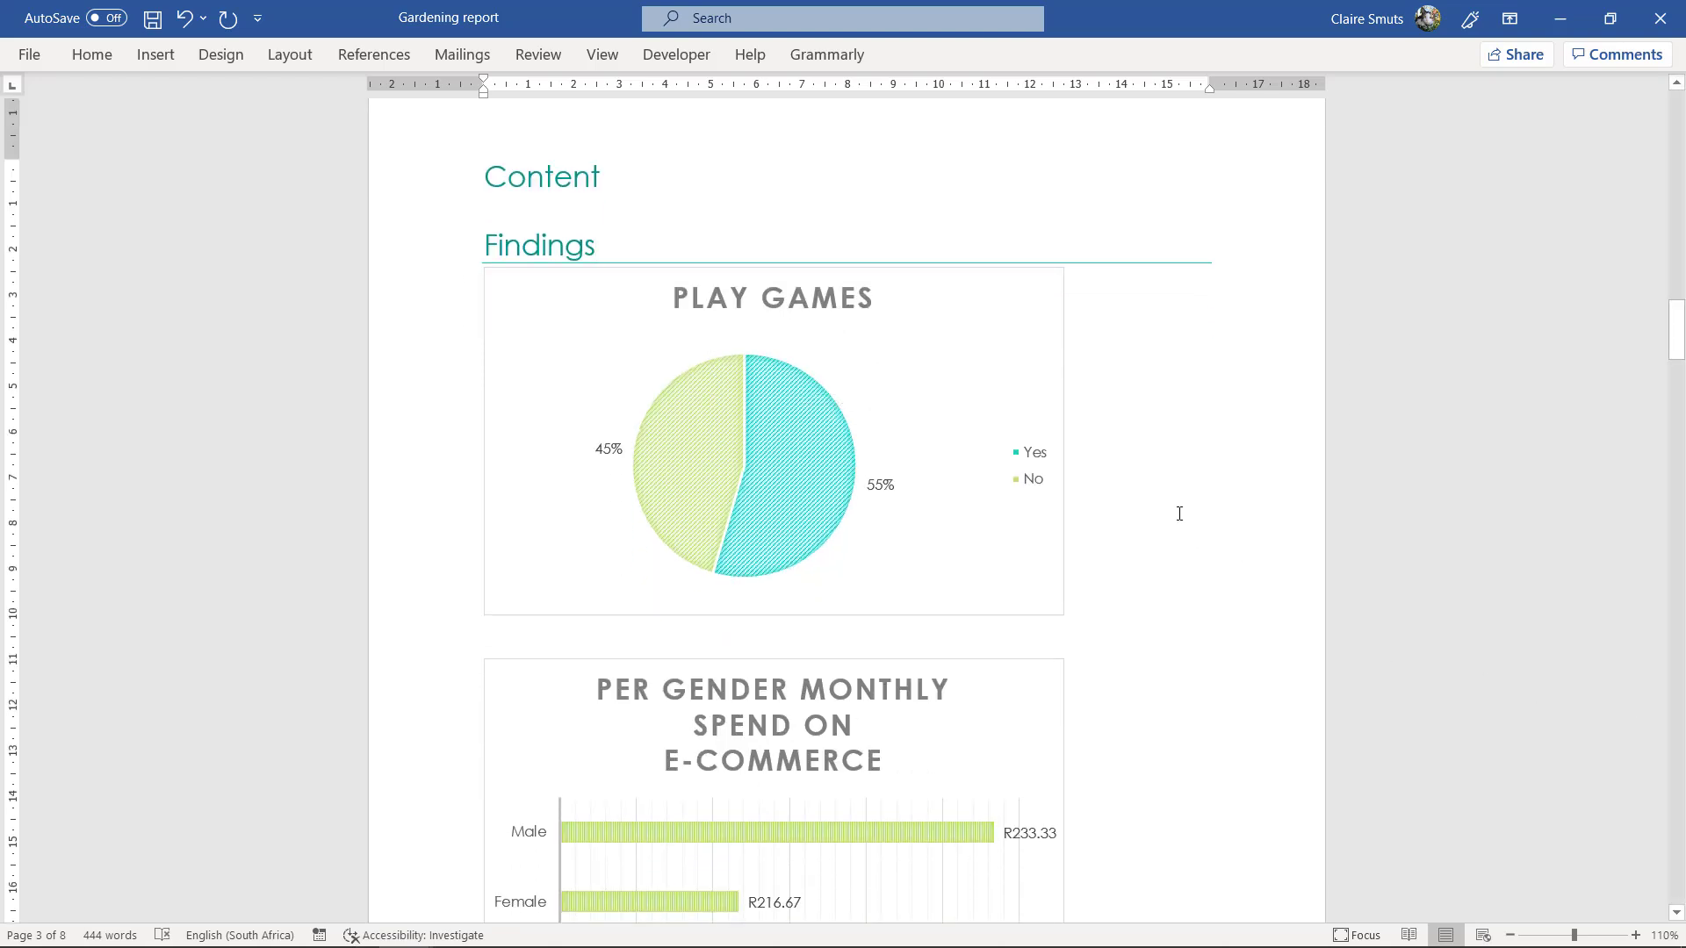
scroll(1195, 508, "down", 2)
scroll(1282, 580, "down", 2)
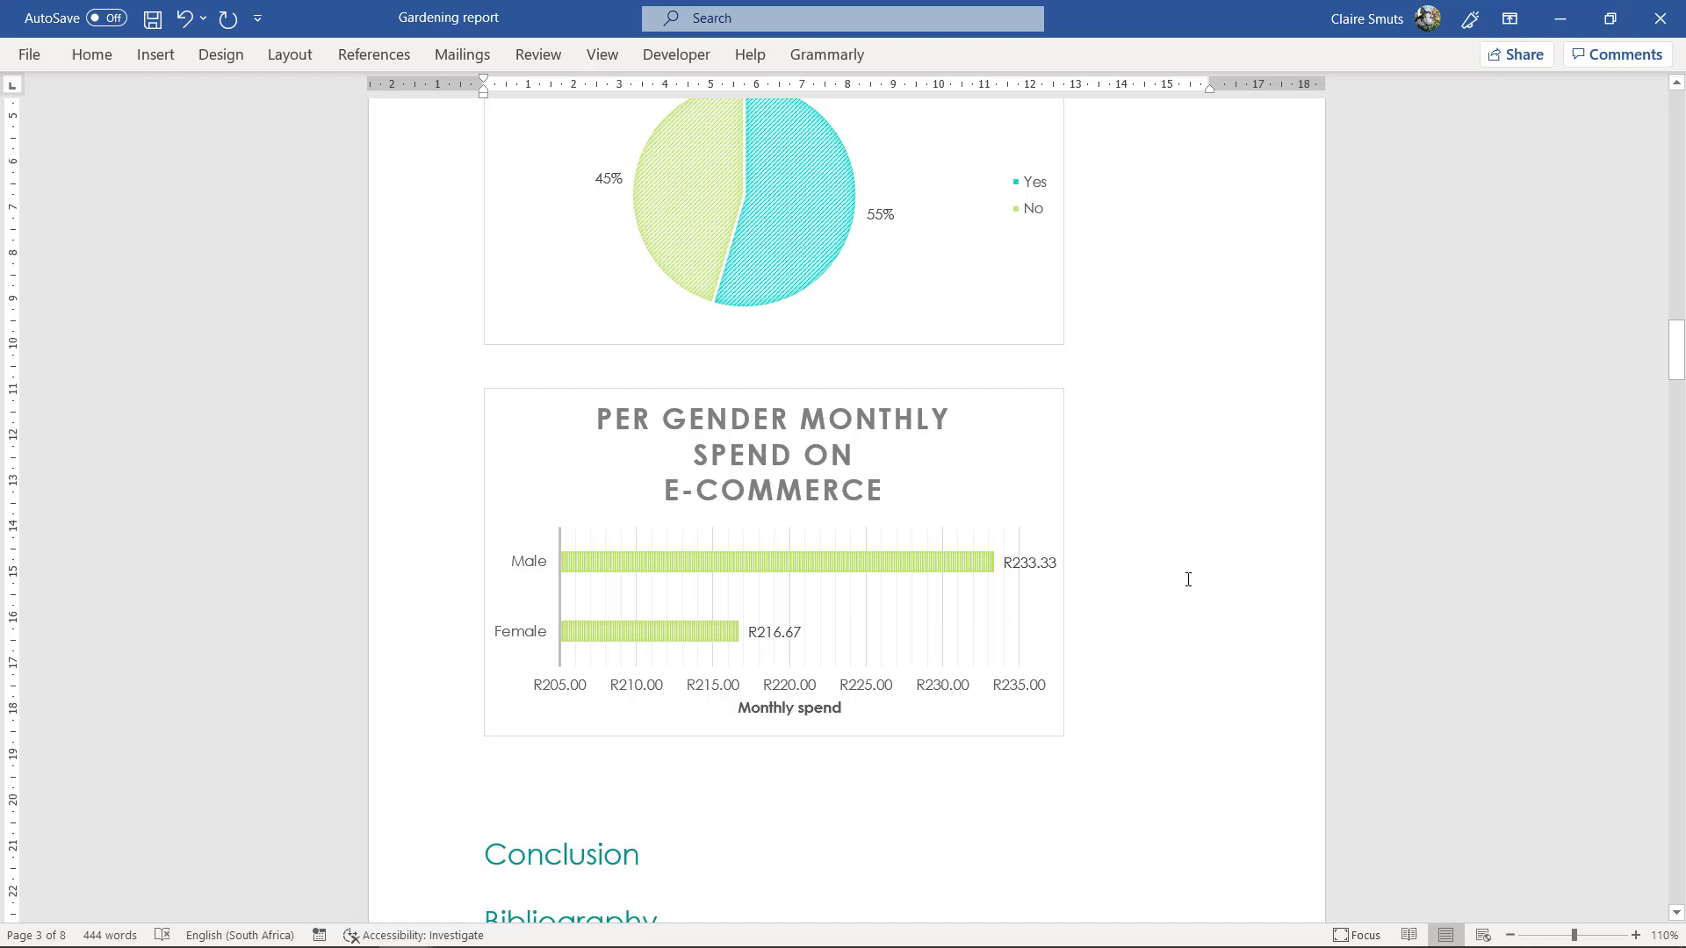
scroll(1035, 591, "down", 2)
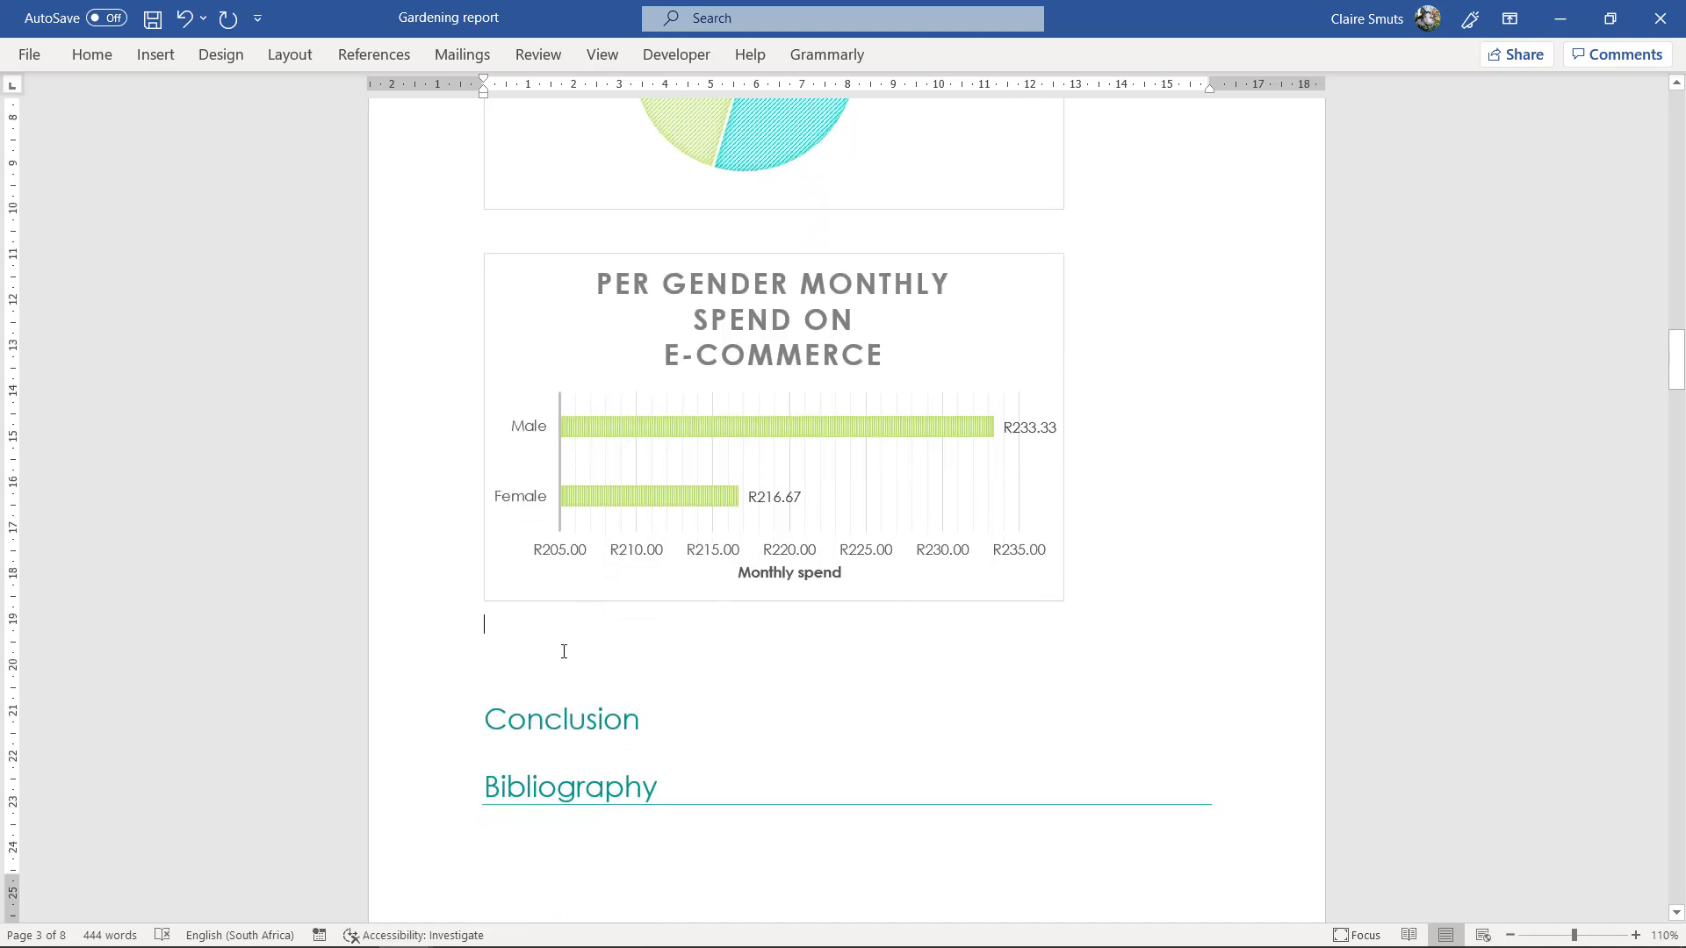
scroll(545, 644, "up", 6)
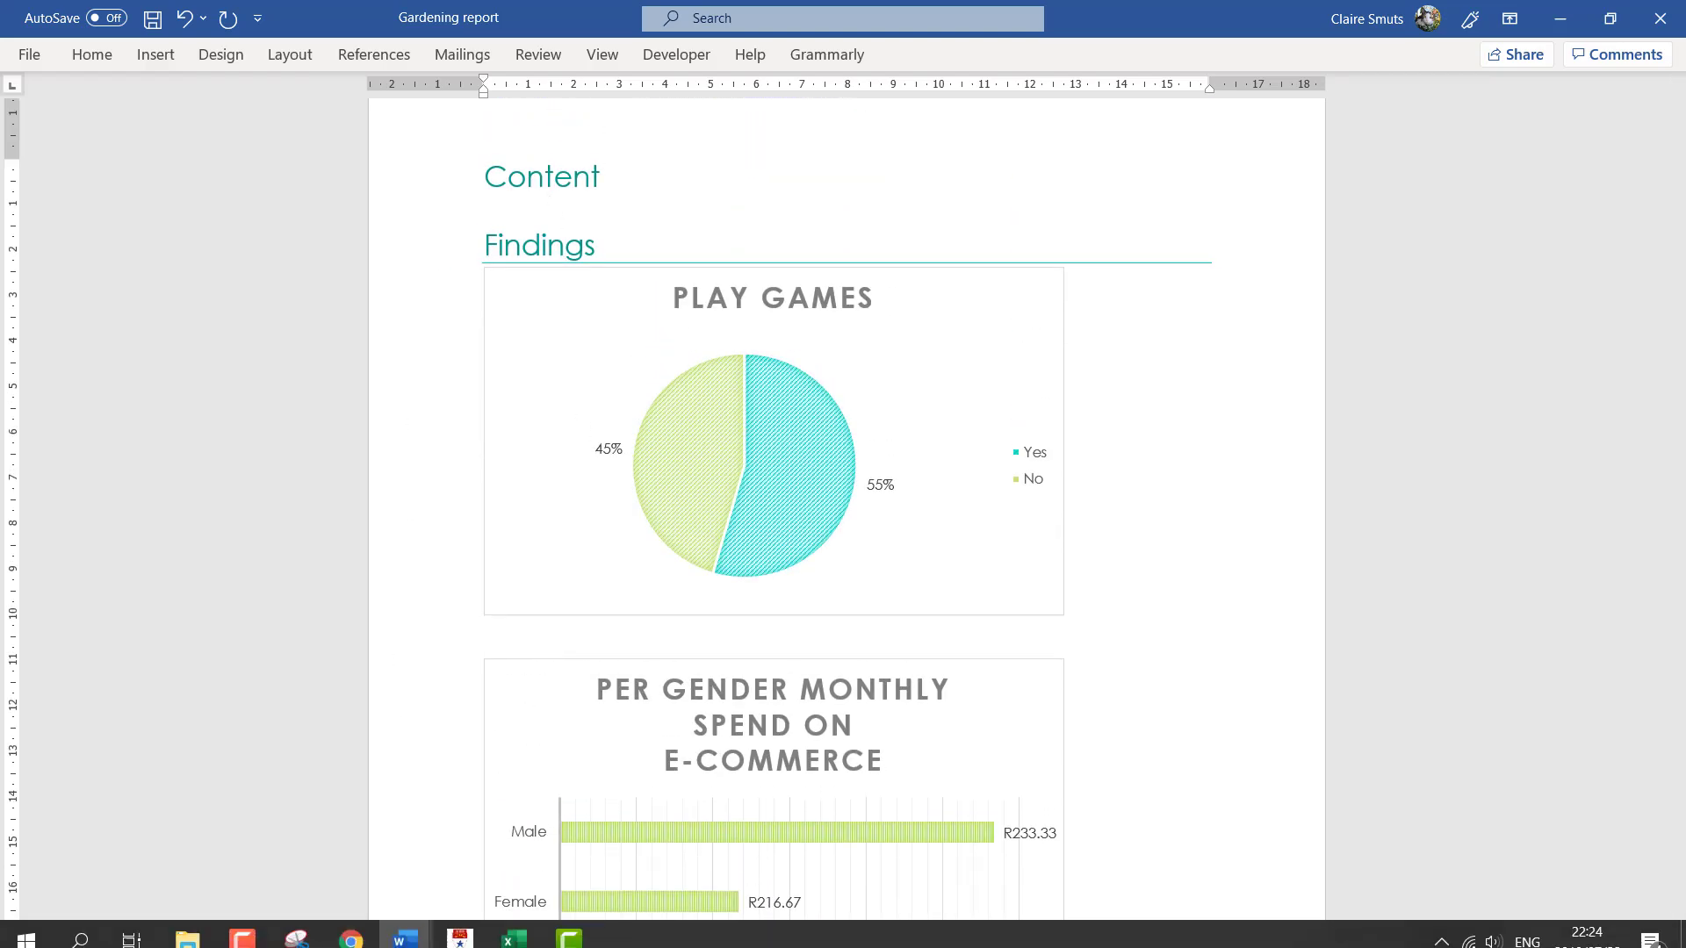
Step: Return to Excel and display the Form Responses 1 sheet
left_click(536, 937)
key("Escape")
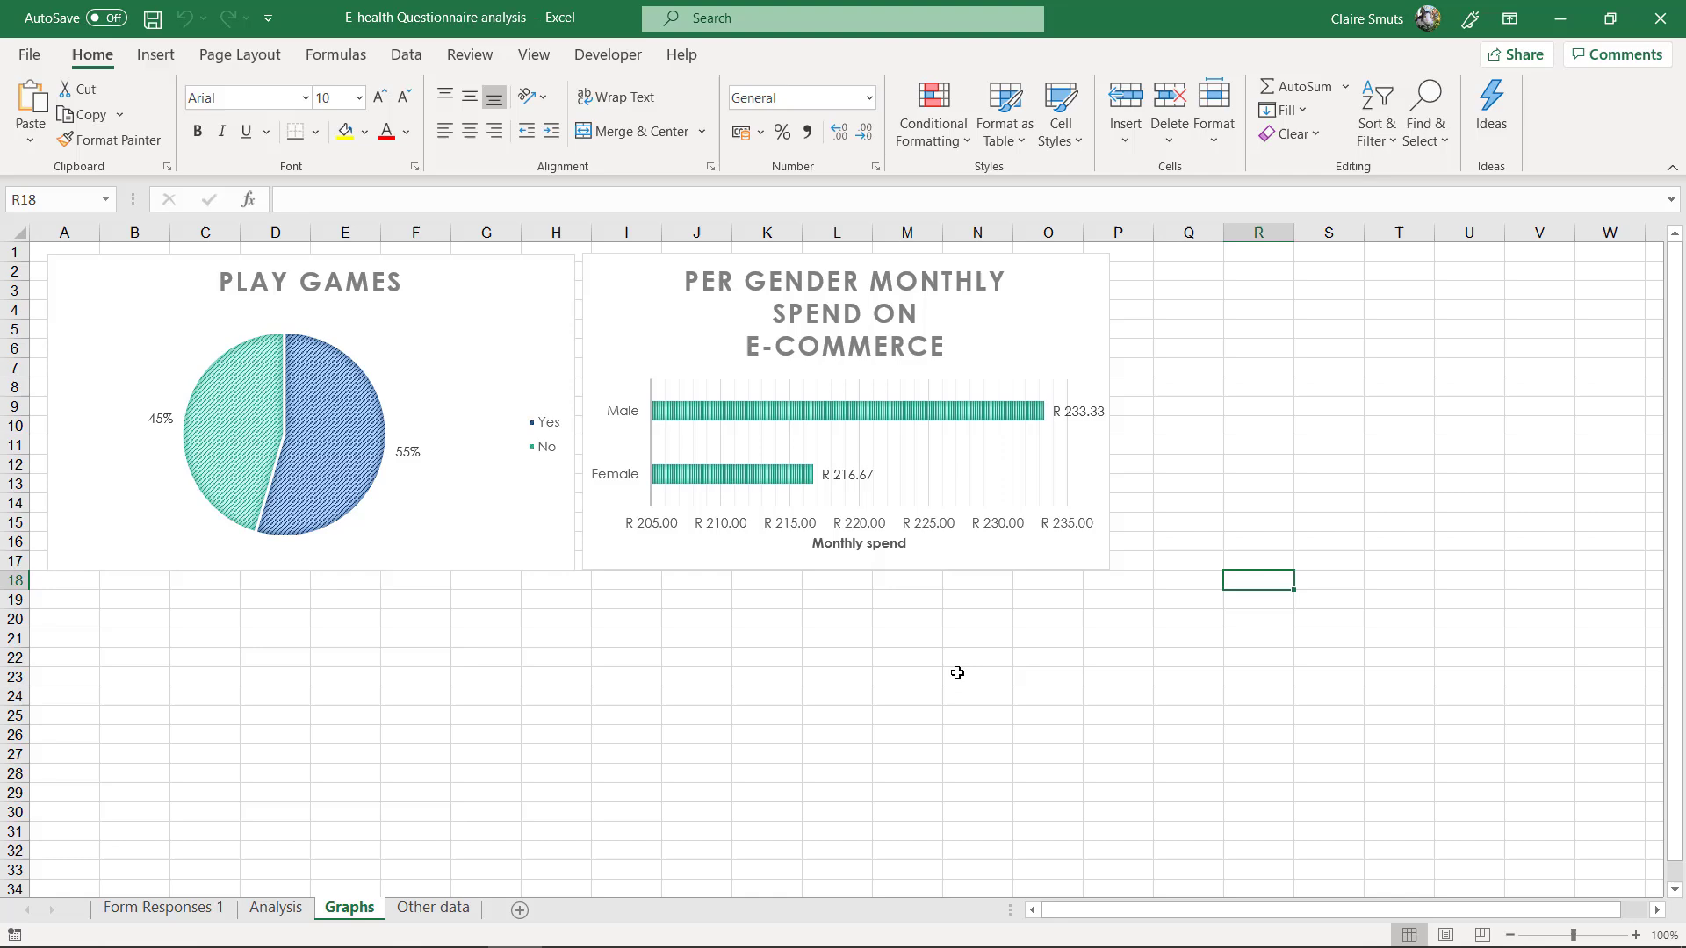
left_click(123, 908)
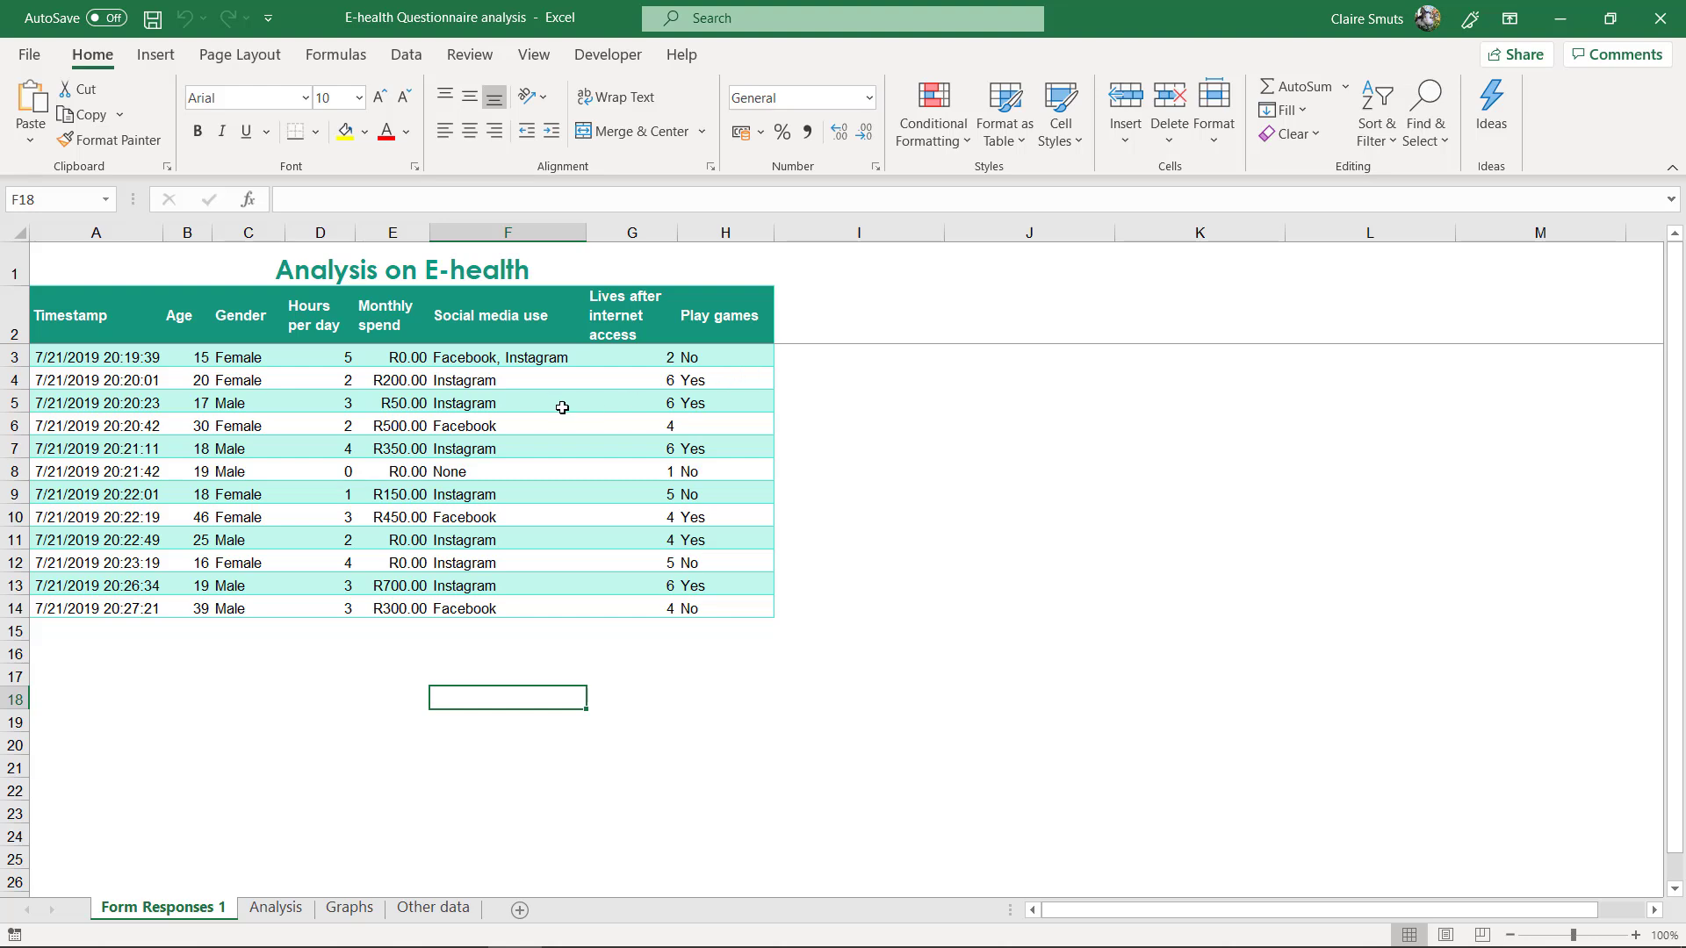
Step: Highlight the Gender, Monthly spend and Play games response columns in turn
left_click_drag(227, 364, 234, 604)
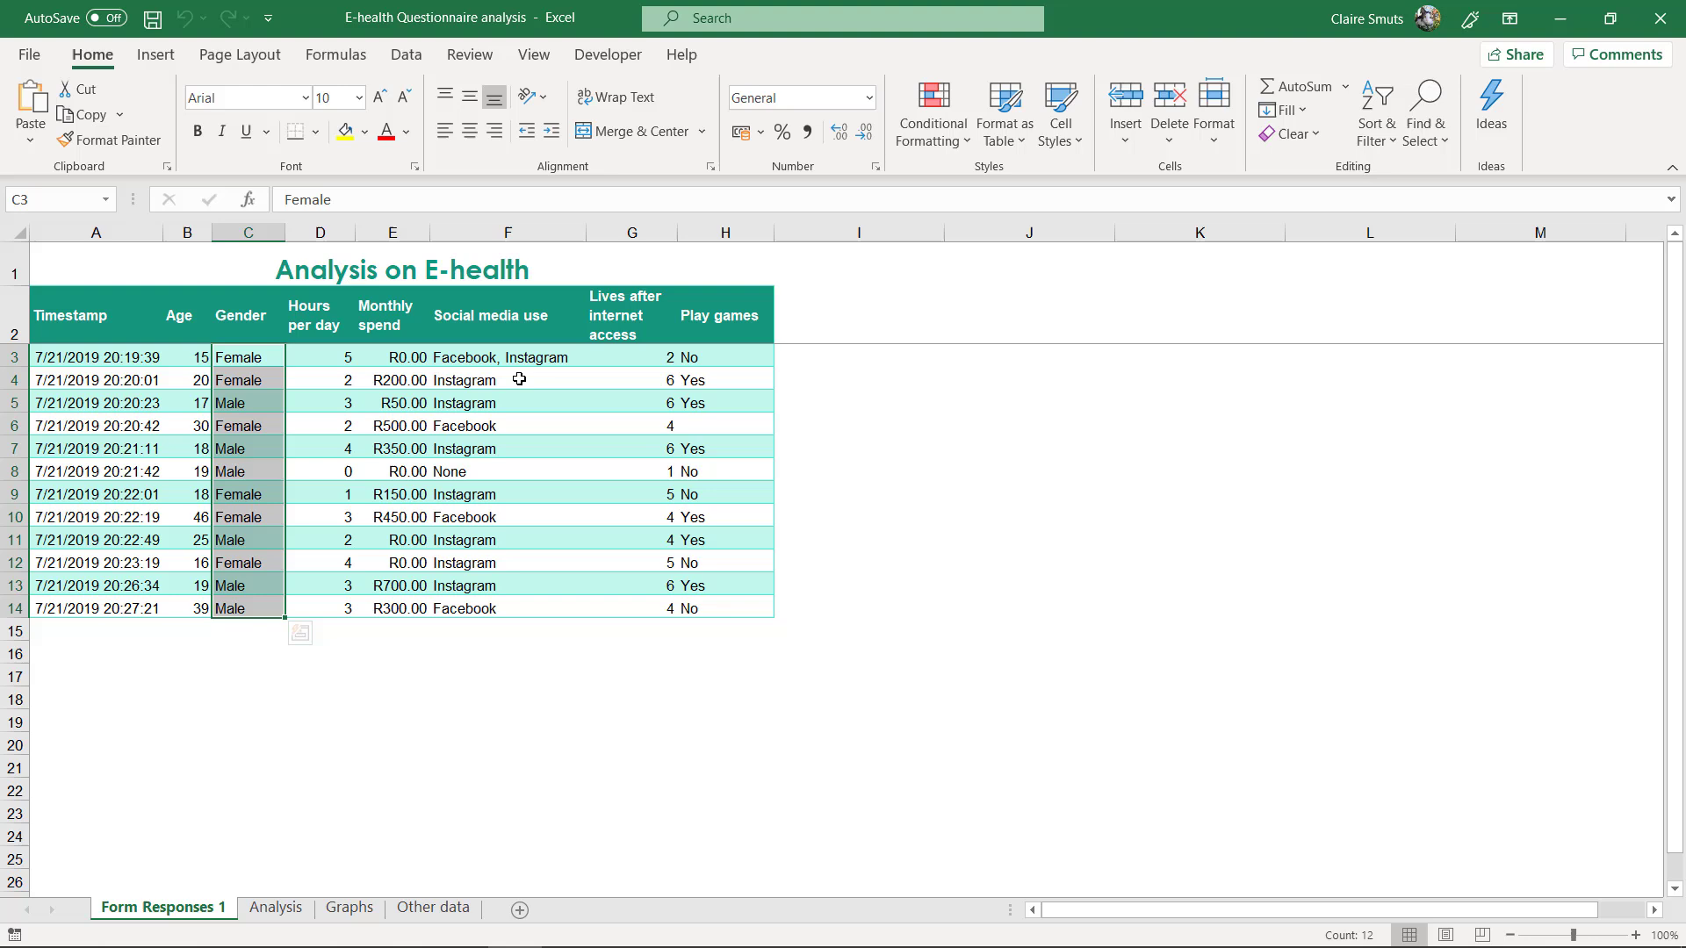
left_click_drag(391, 356, 743, 600)
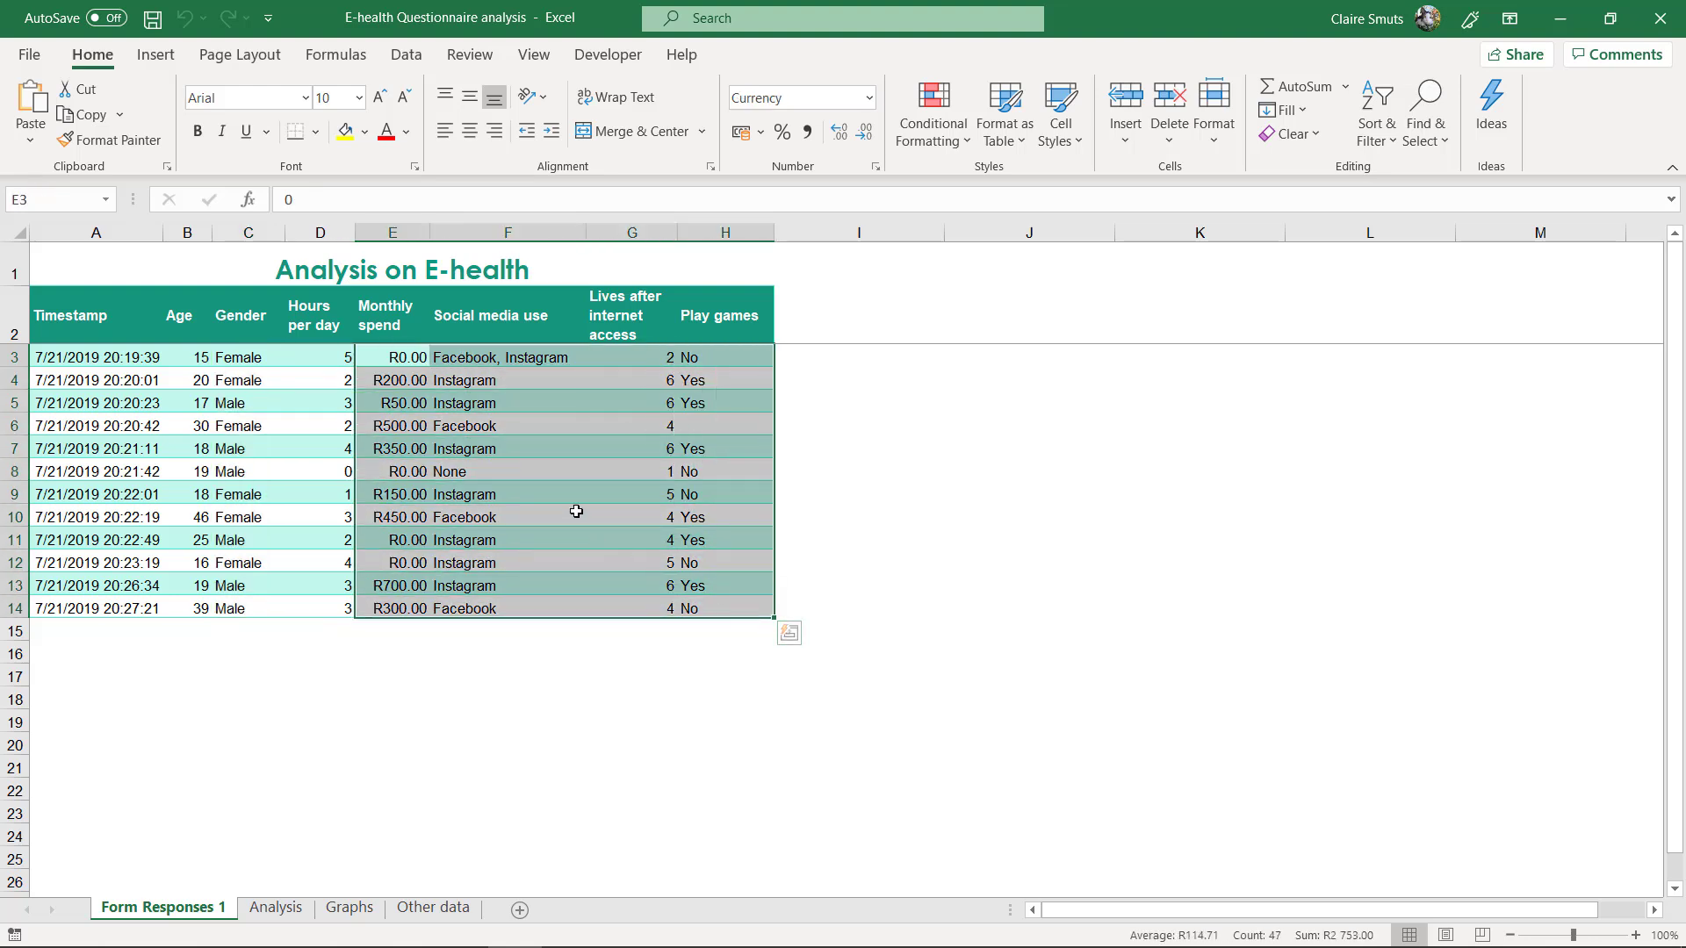
left_click_drag(321, 356, 753, 606)
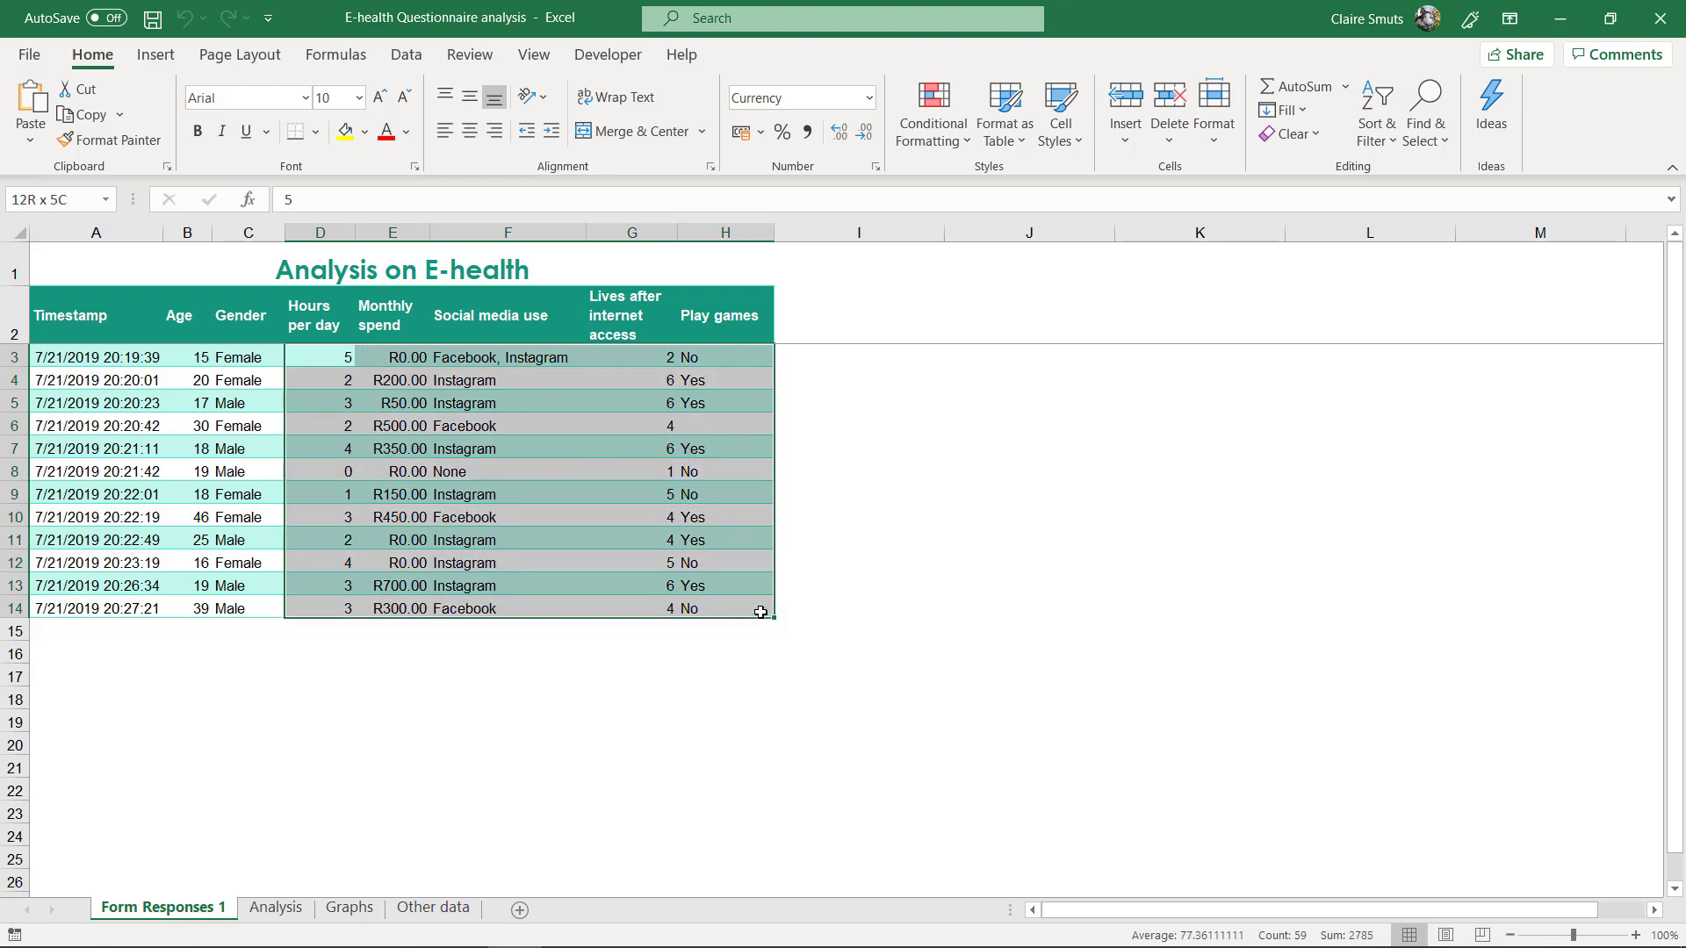
left_click_drag(756, 351, 743, 612)
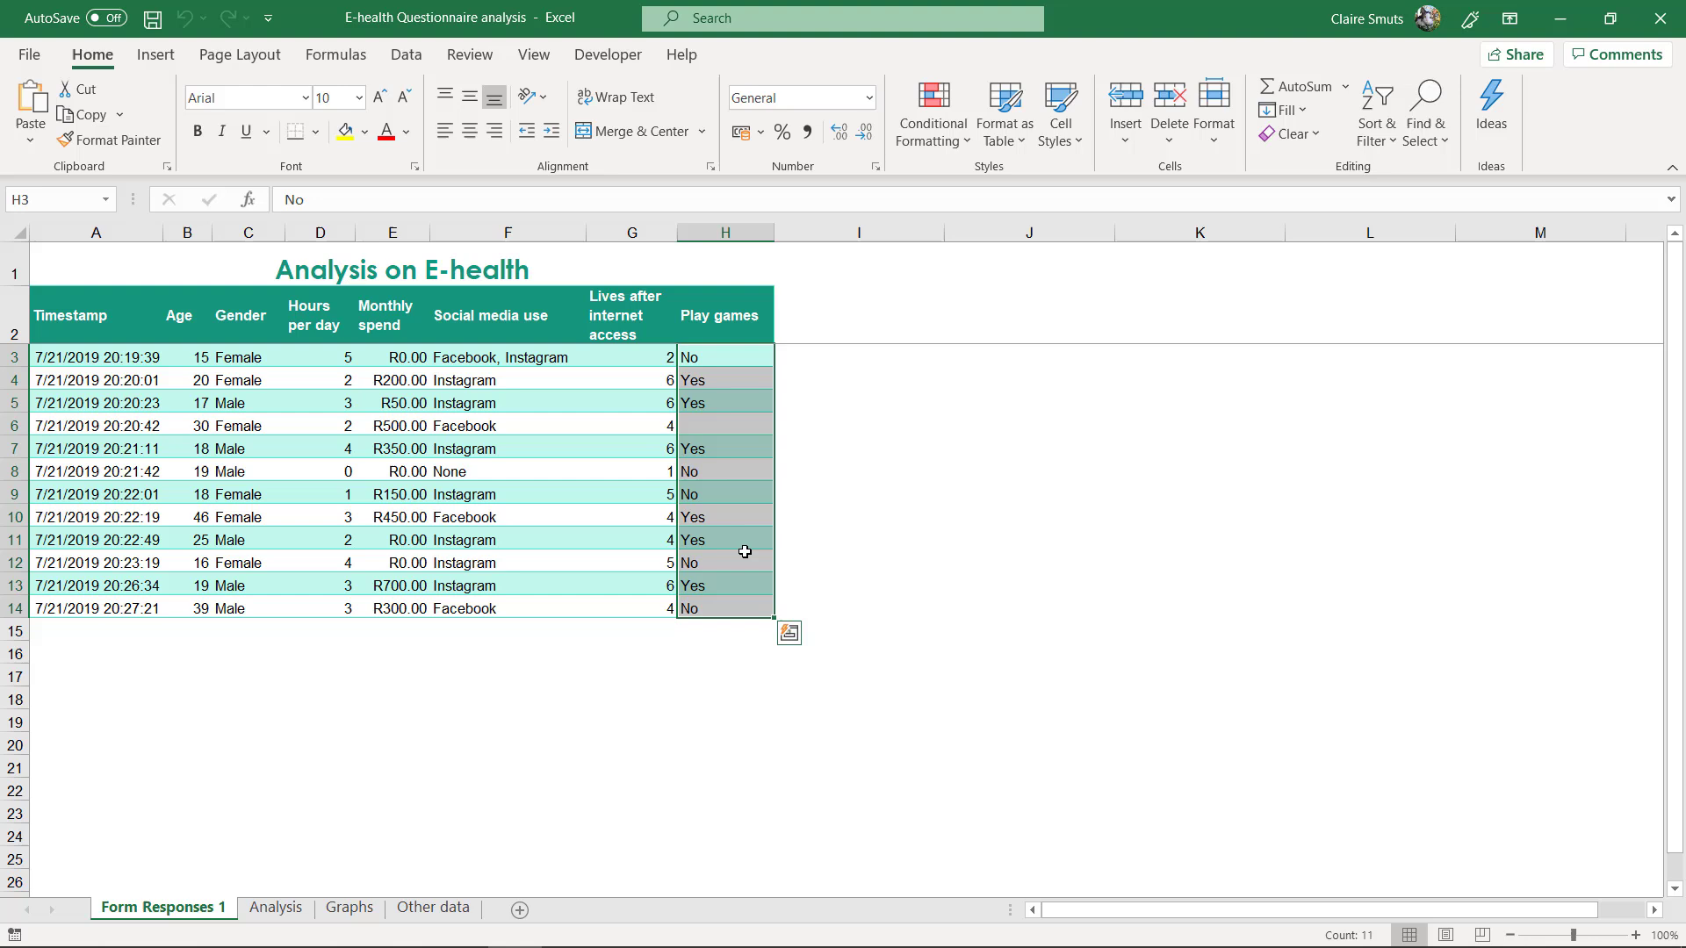
left_click(516, 354)
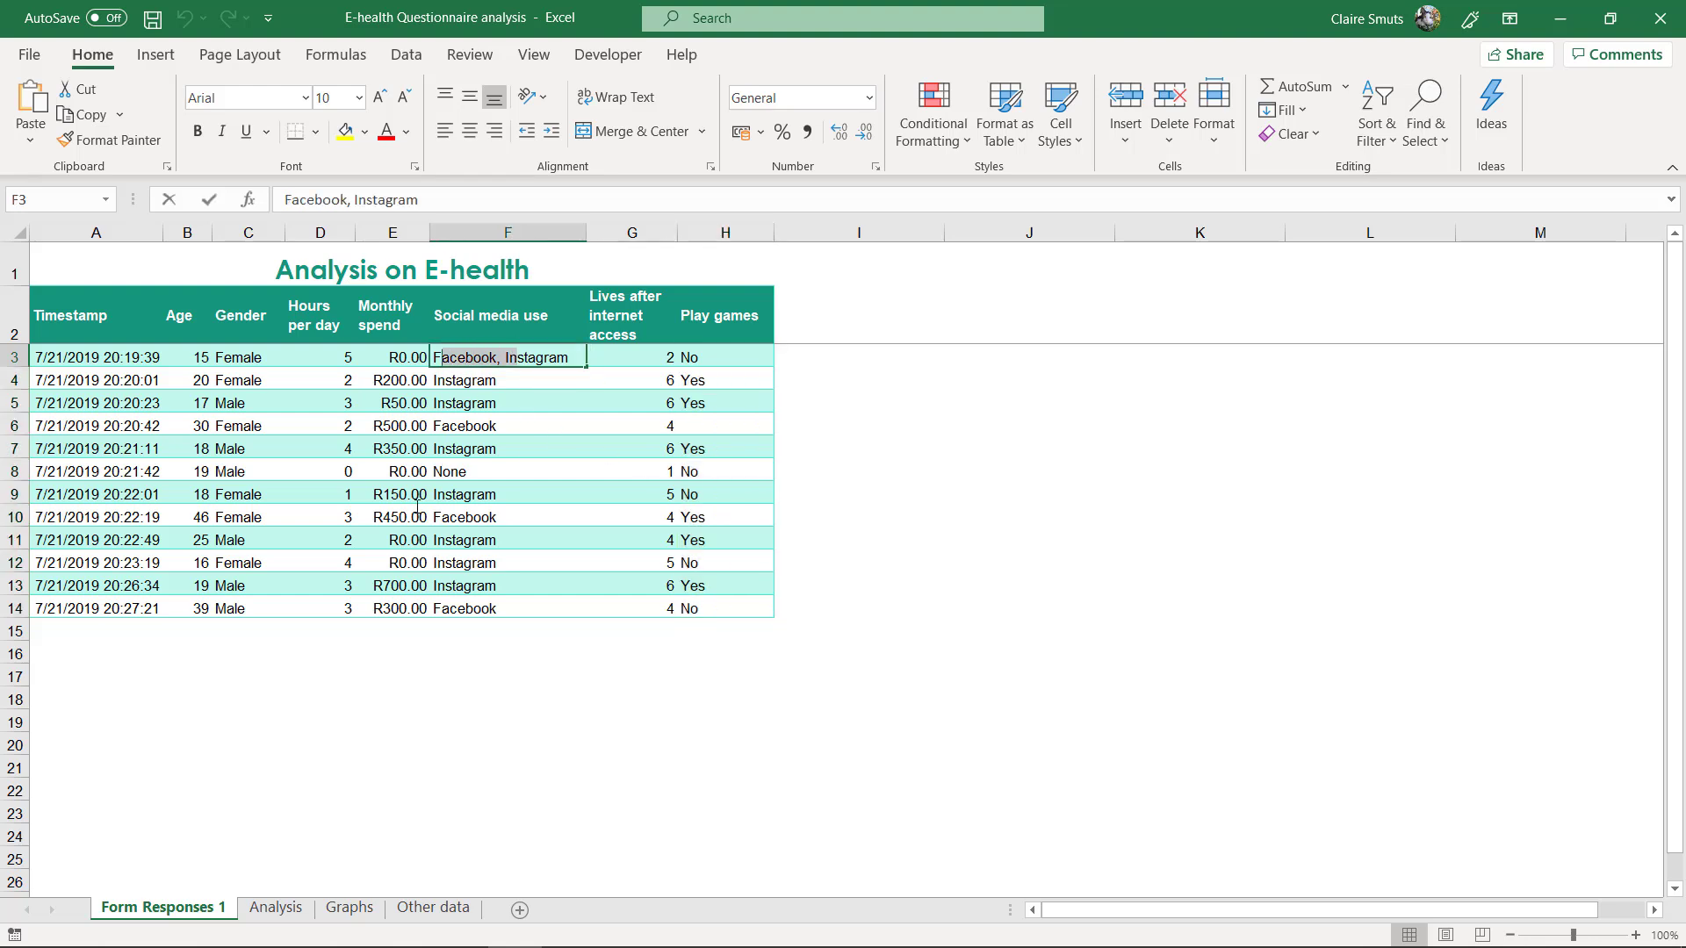
left_click_drag(396, 607, 313, 364)
left_click(641, 423)
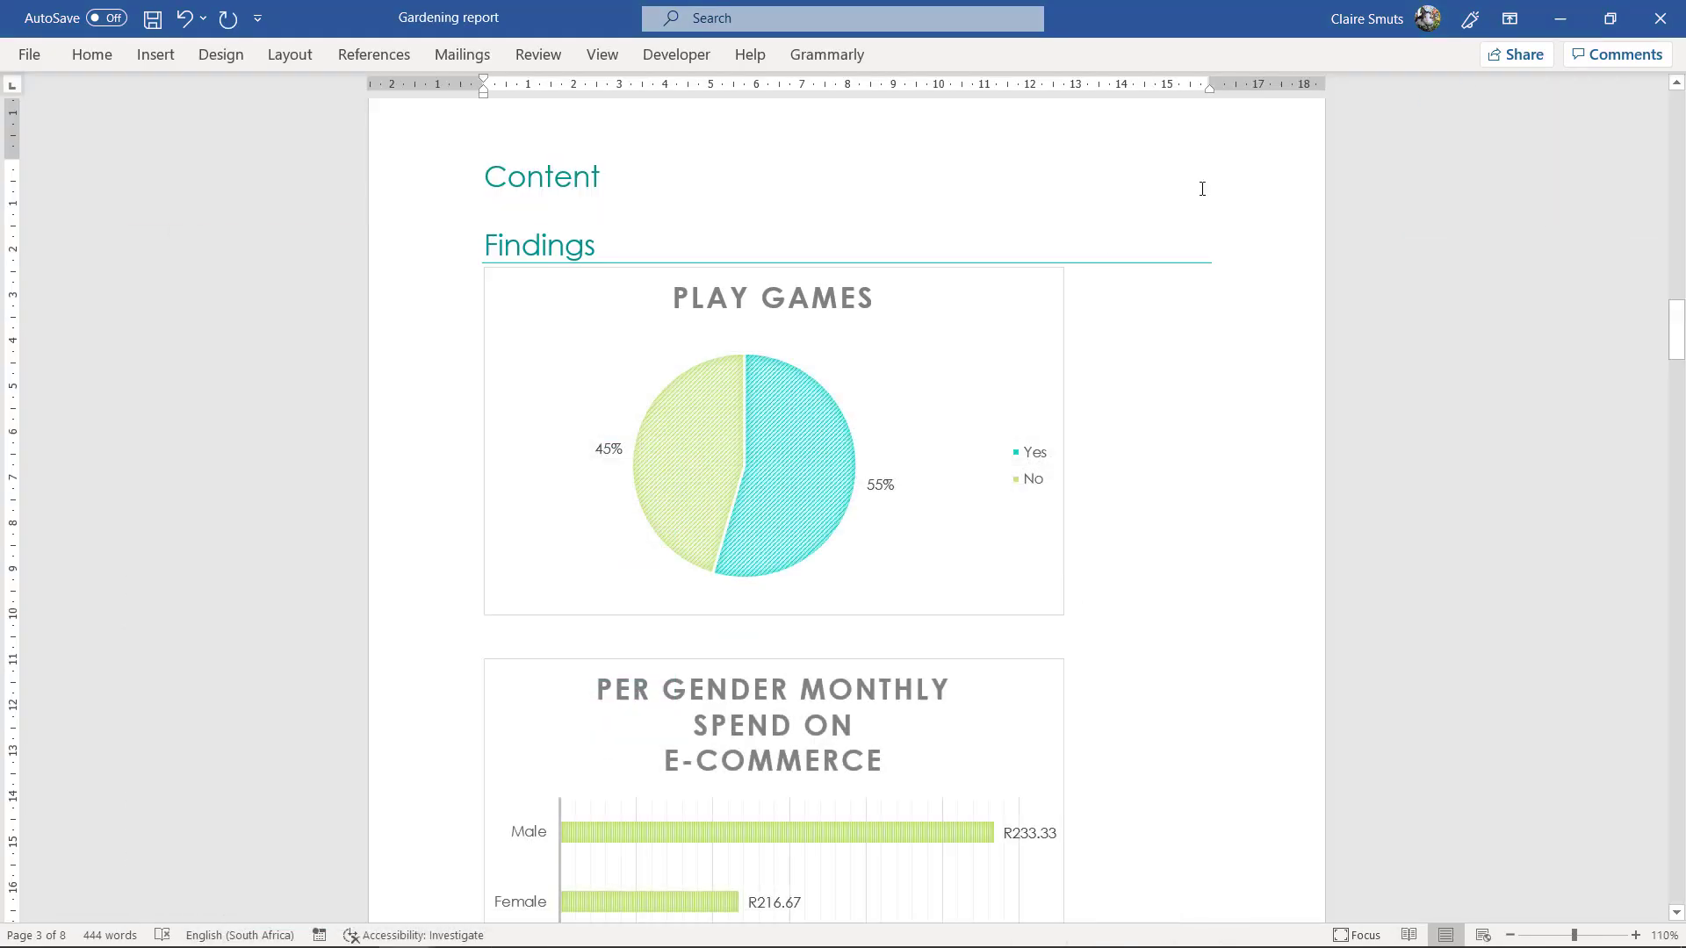
Step: In Word, check the empty line below the bar chart, then scroll up to both Findings charts
left_click(1561, 19)
scroll(795, 650, "down", 4)
left_click(569, 648)
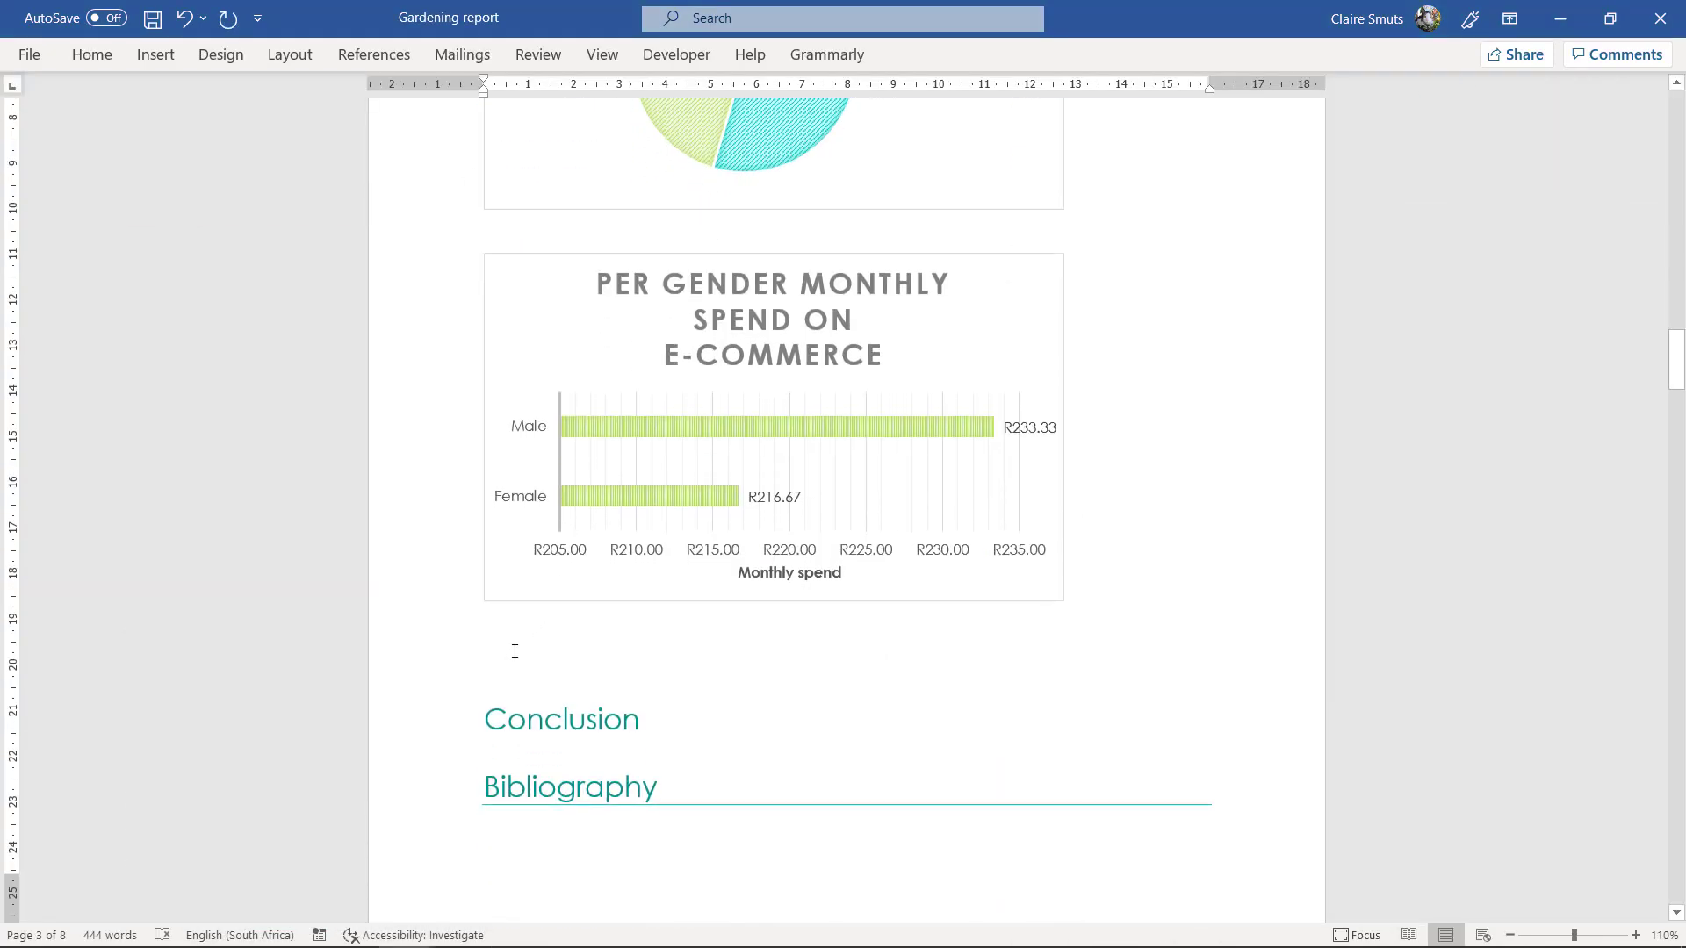
left_click(452, 672)
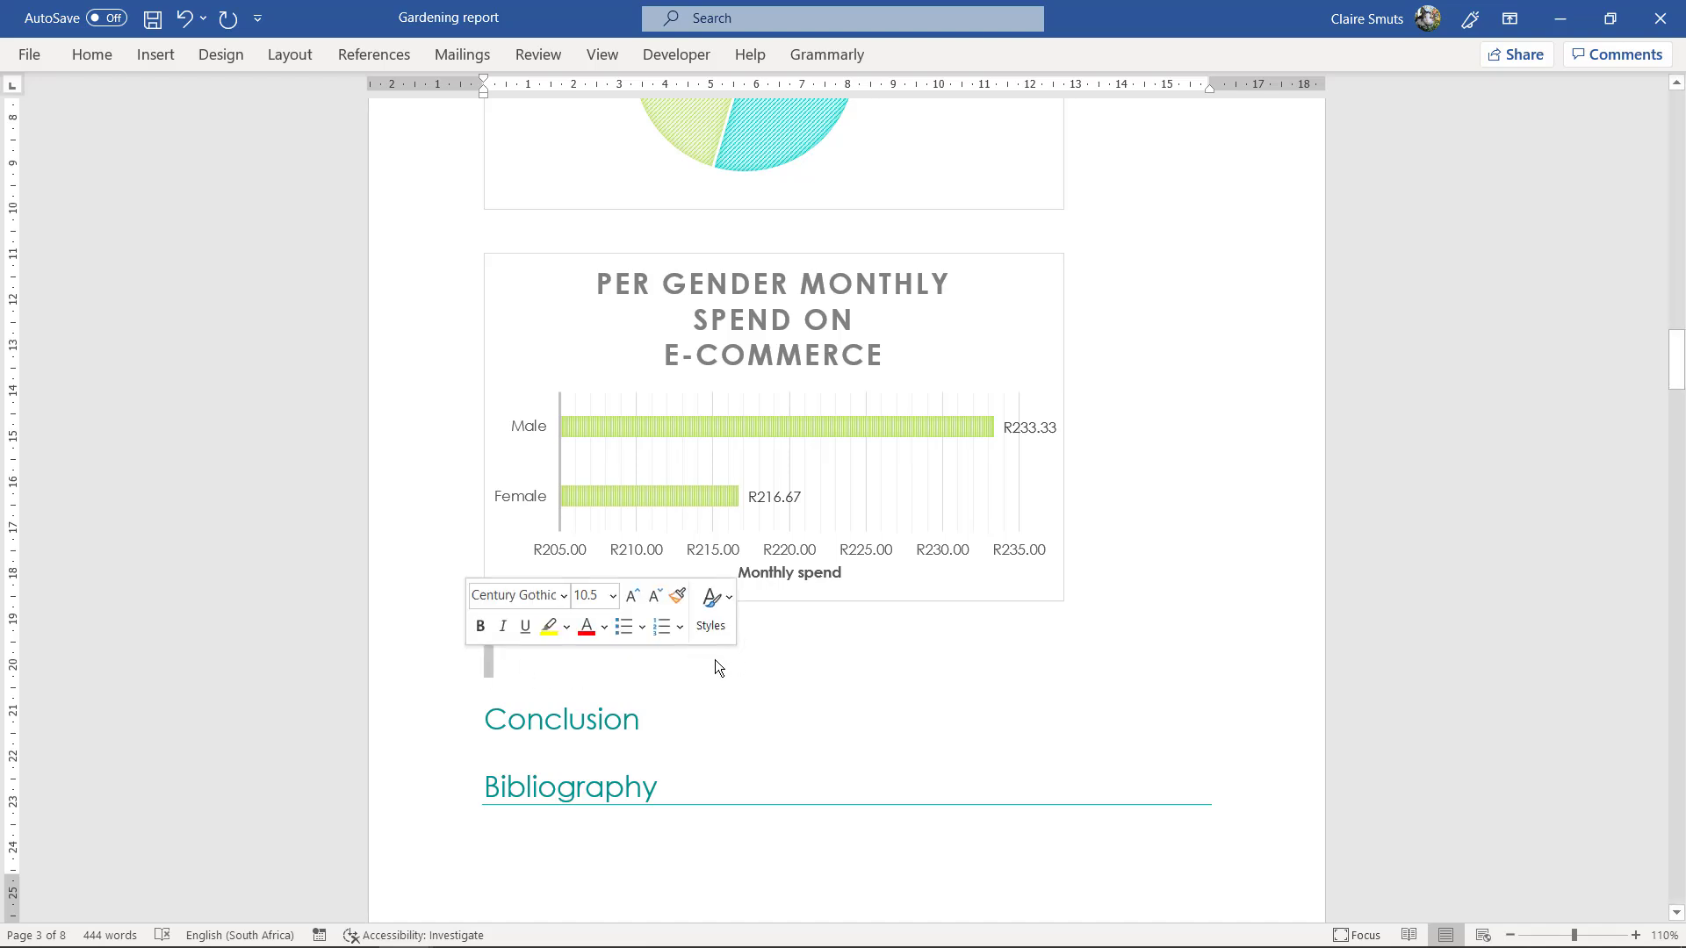
left_click(659, 663)
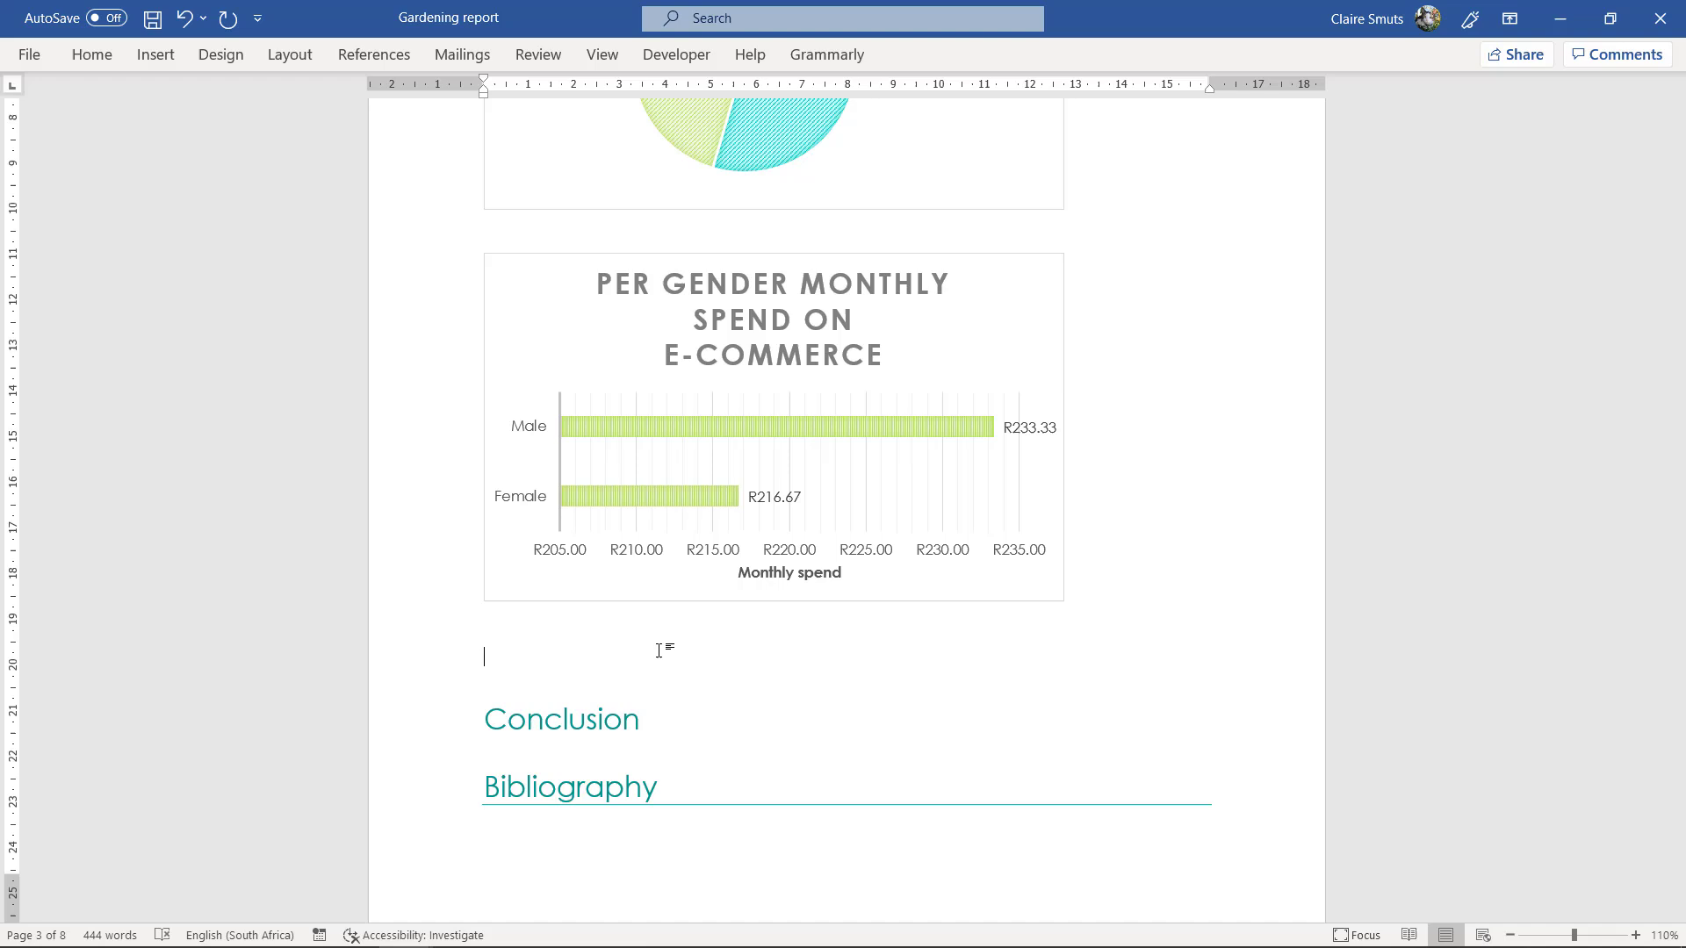
left_click(447, 670)
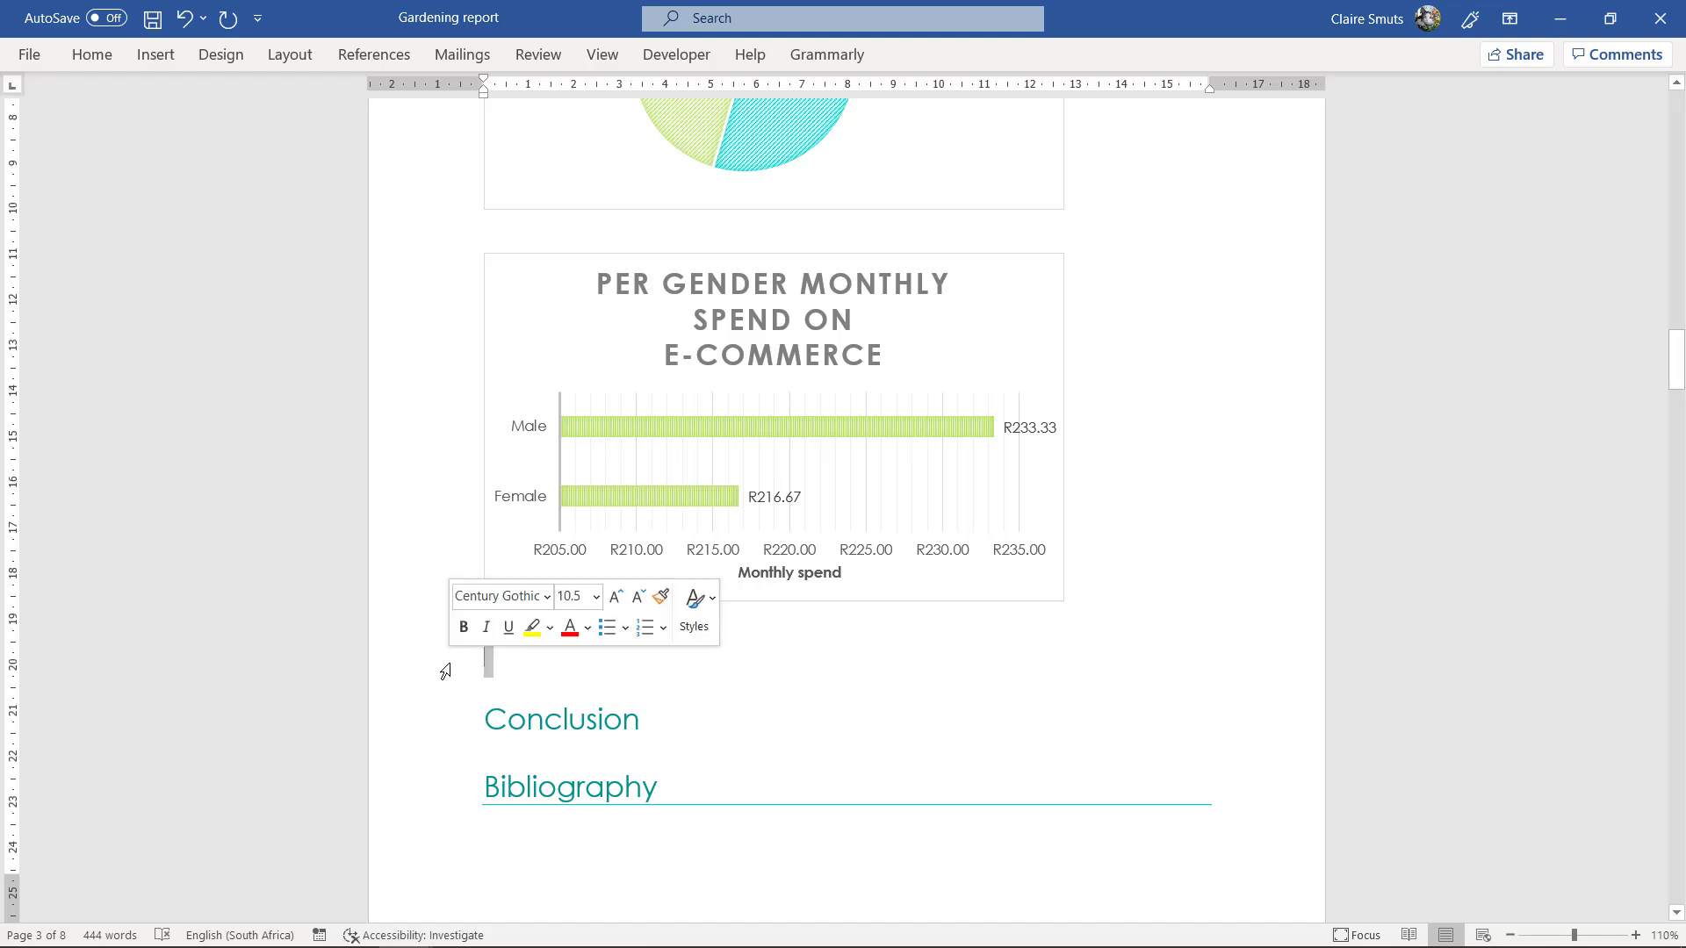
left_click(560, 661)
scroll(703, 692, "up", 3)
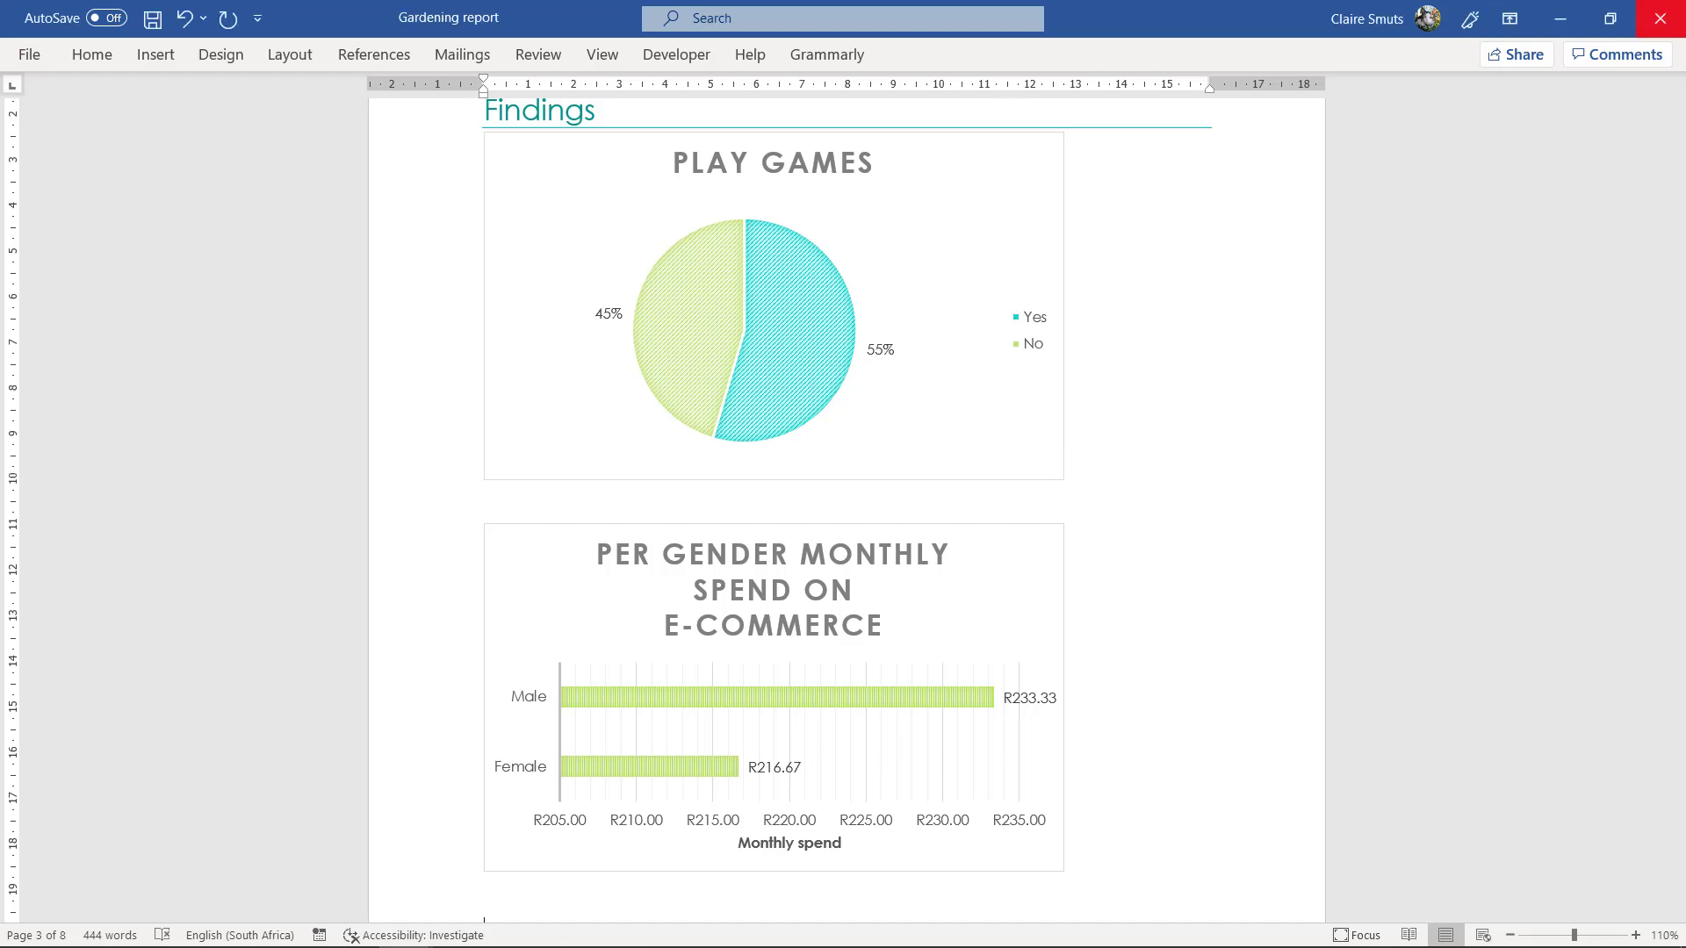
Step: Close the Gardening report without saving its changes
left_click(1660, 18)
left_click(829, 529)
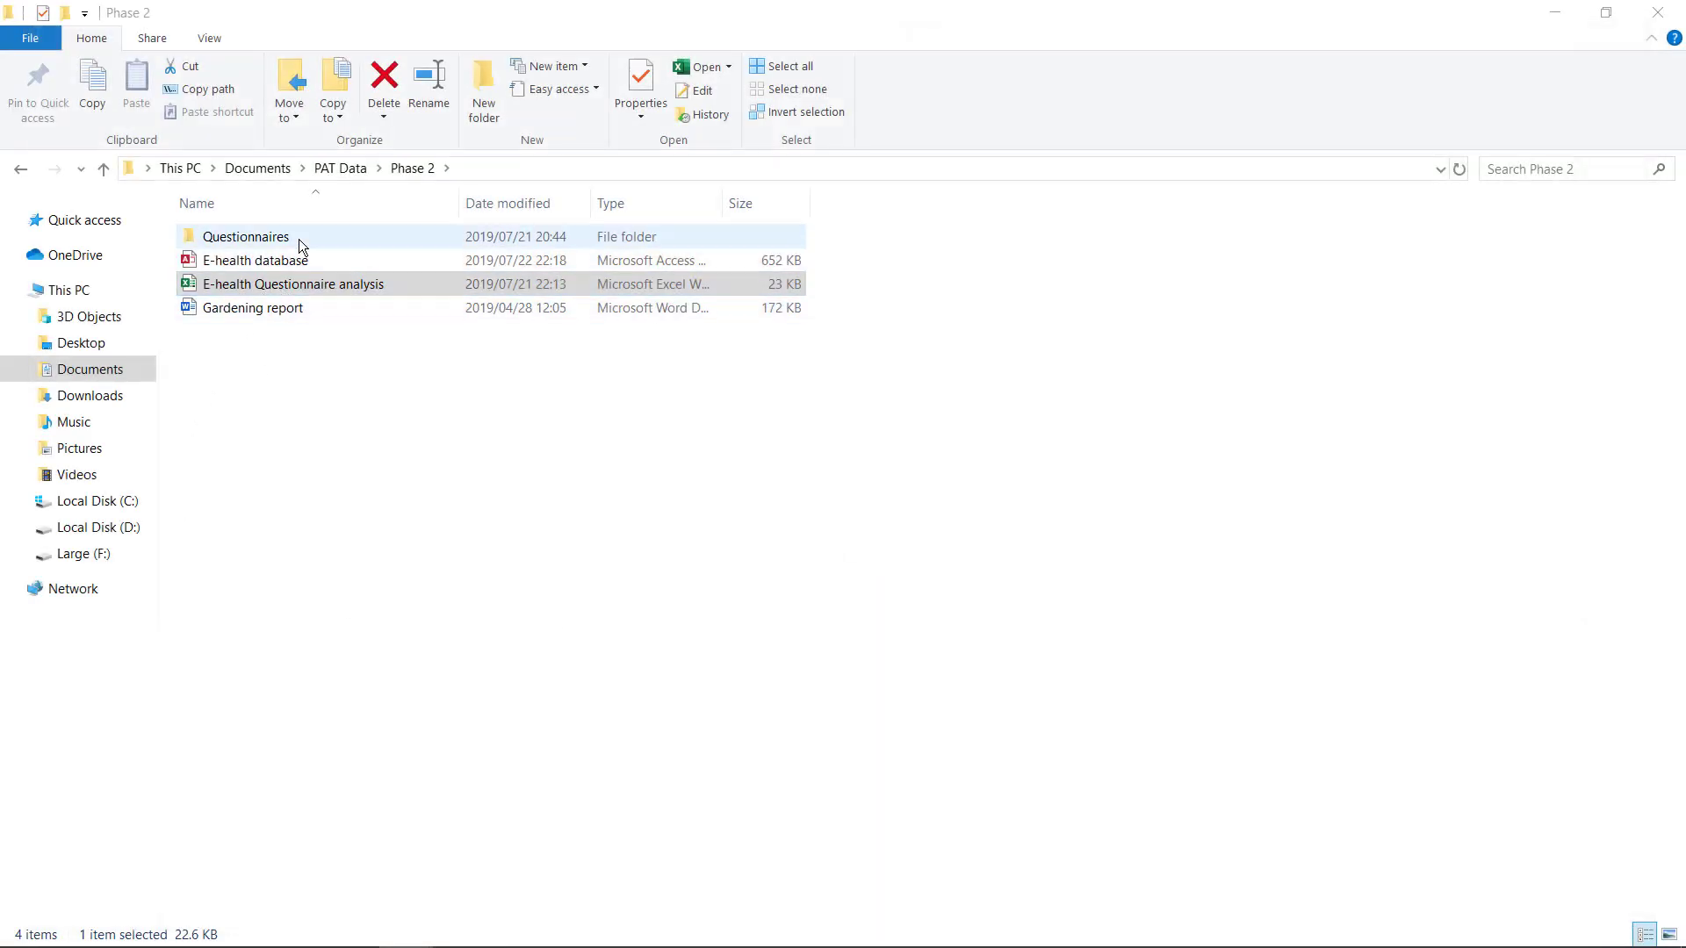
left_click(301, 261)
left_click(316, 287)
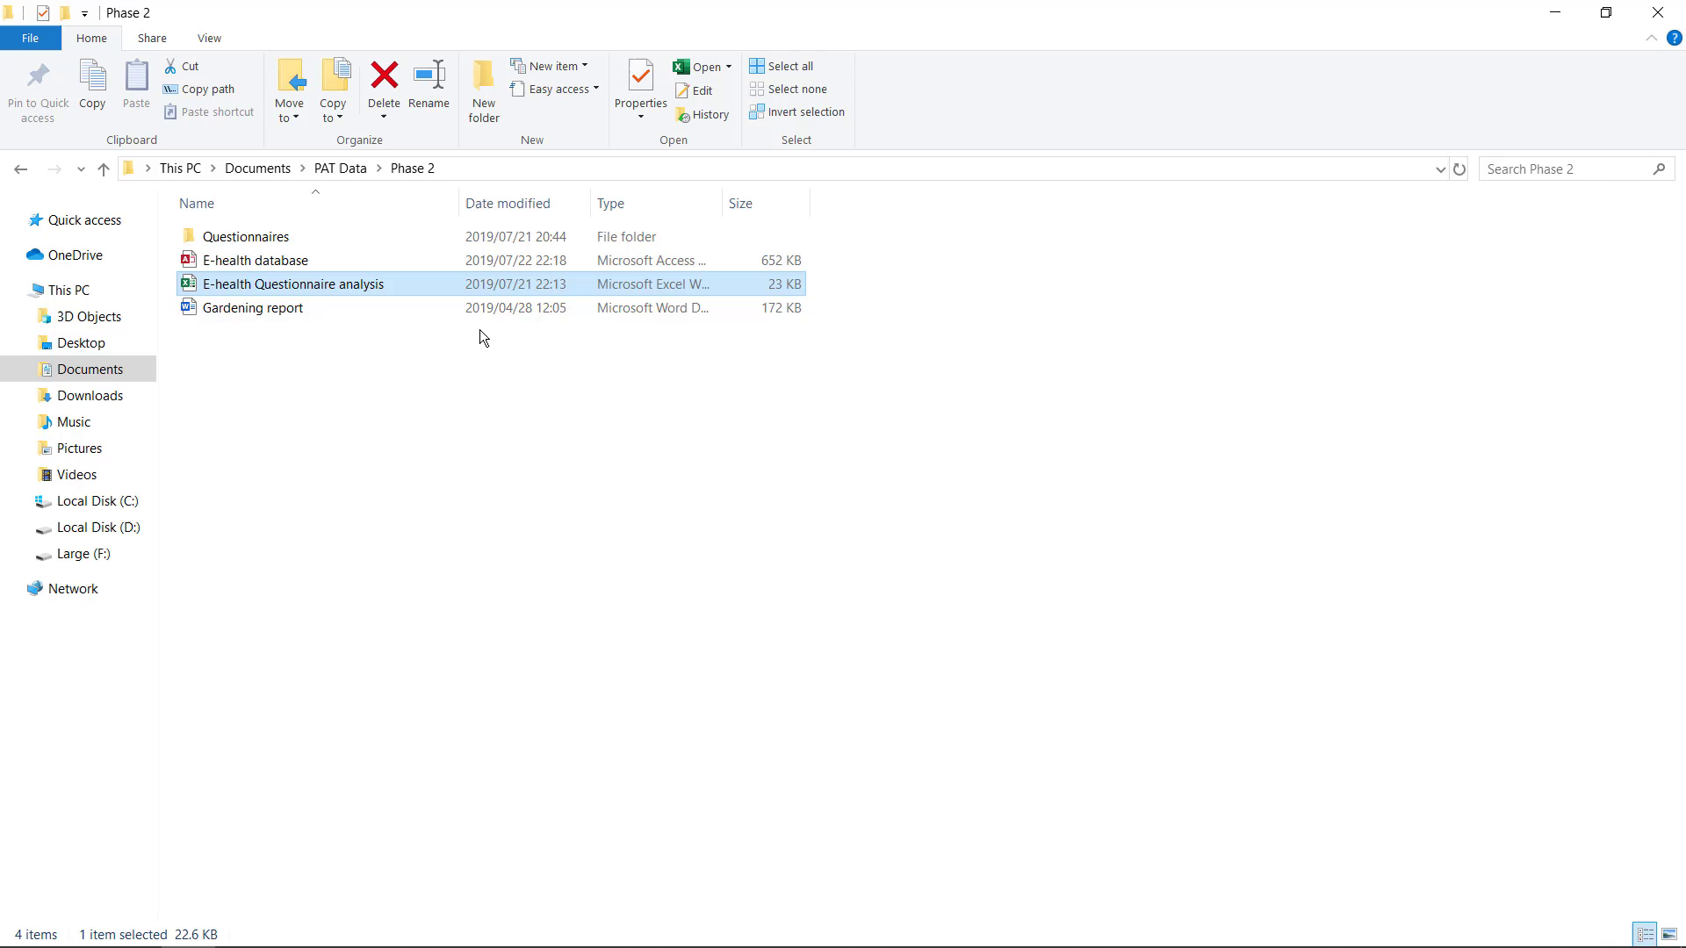
Step: Inspect the Questionnaires folder's PDF and Responses workbook, then go back to Phase 2
left_click(323, 228)
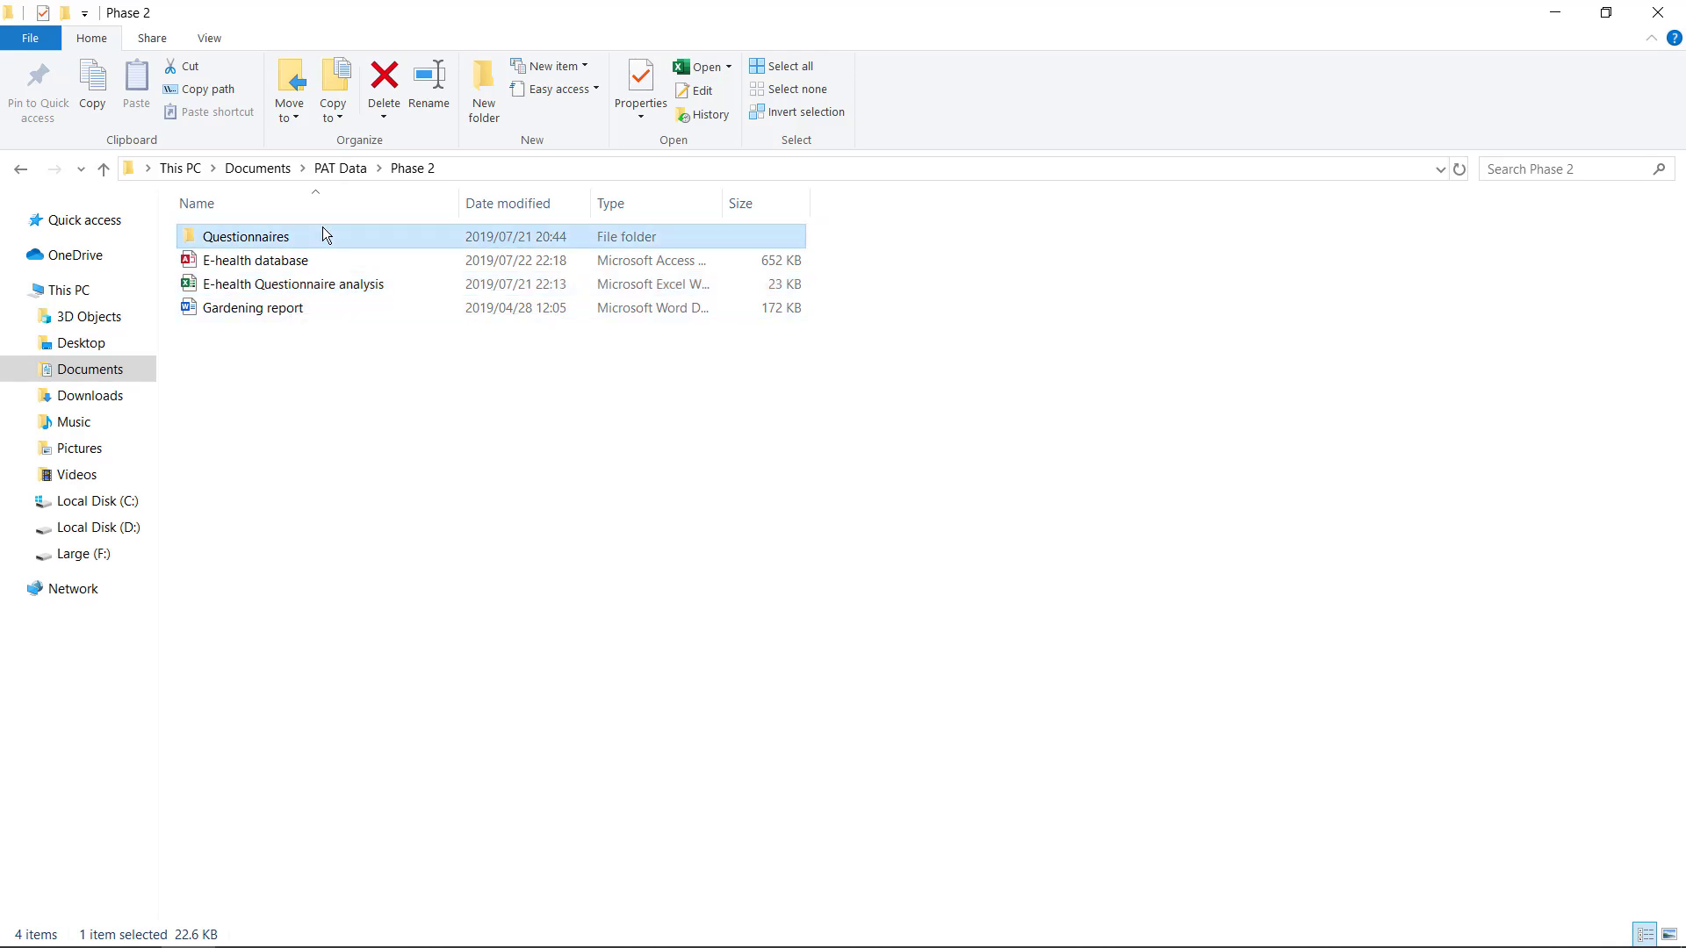
double_click(302, 240)
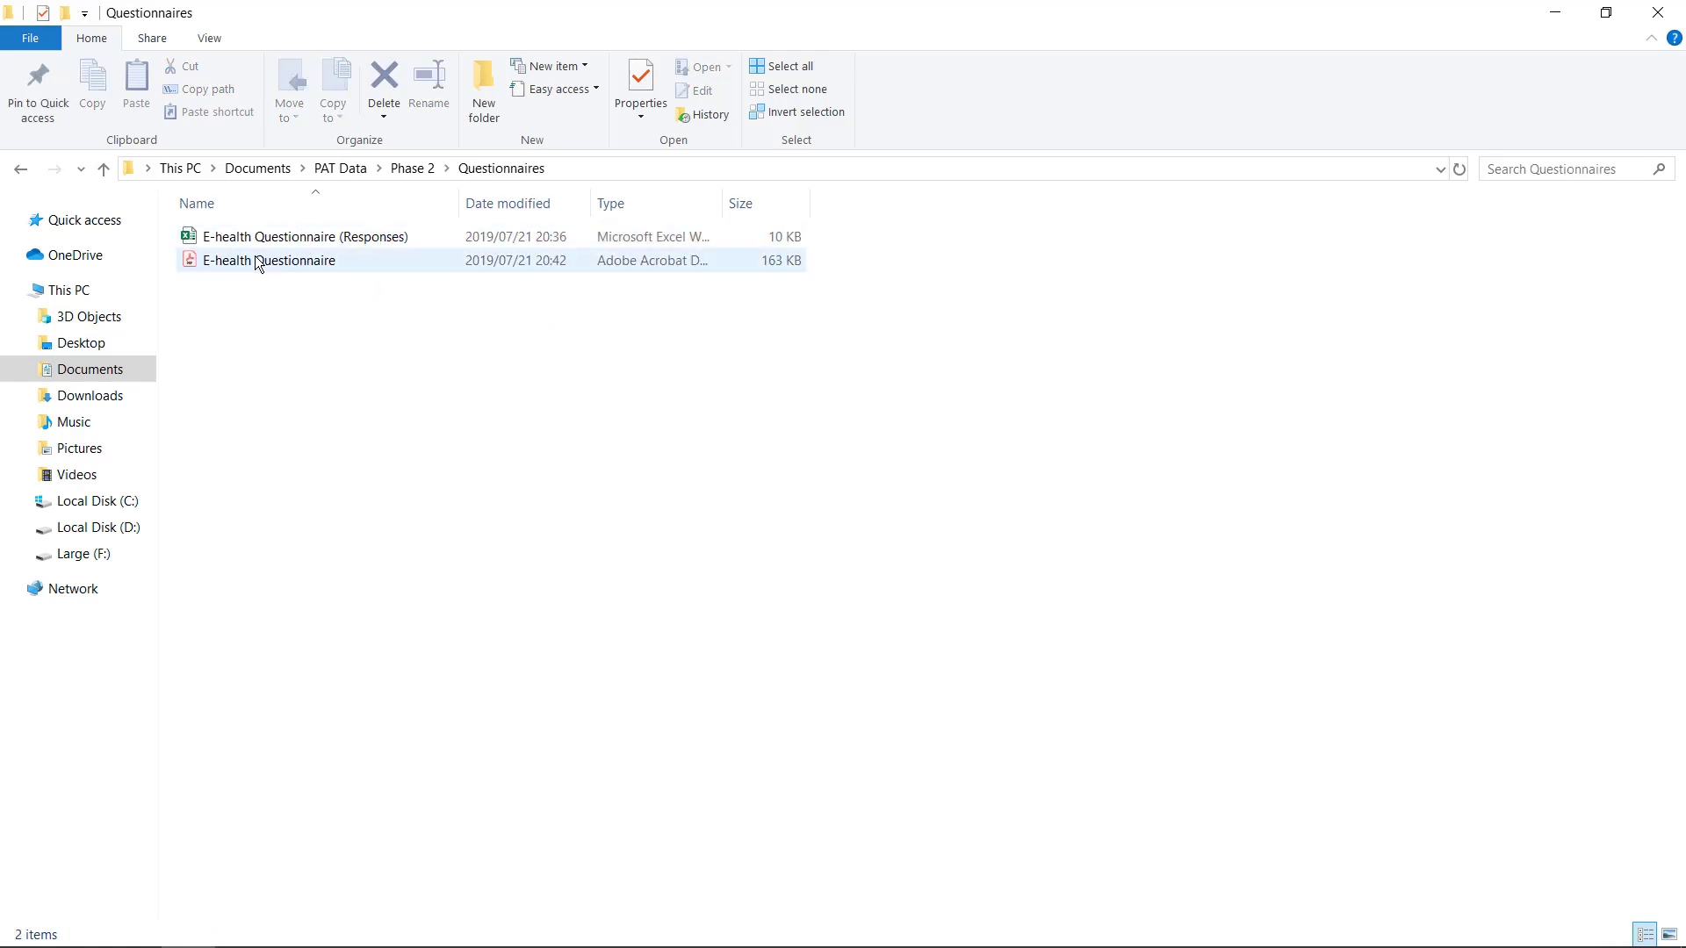
left_click(267, 270)
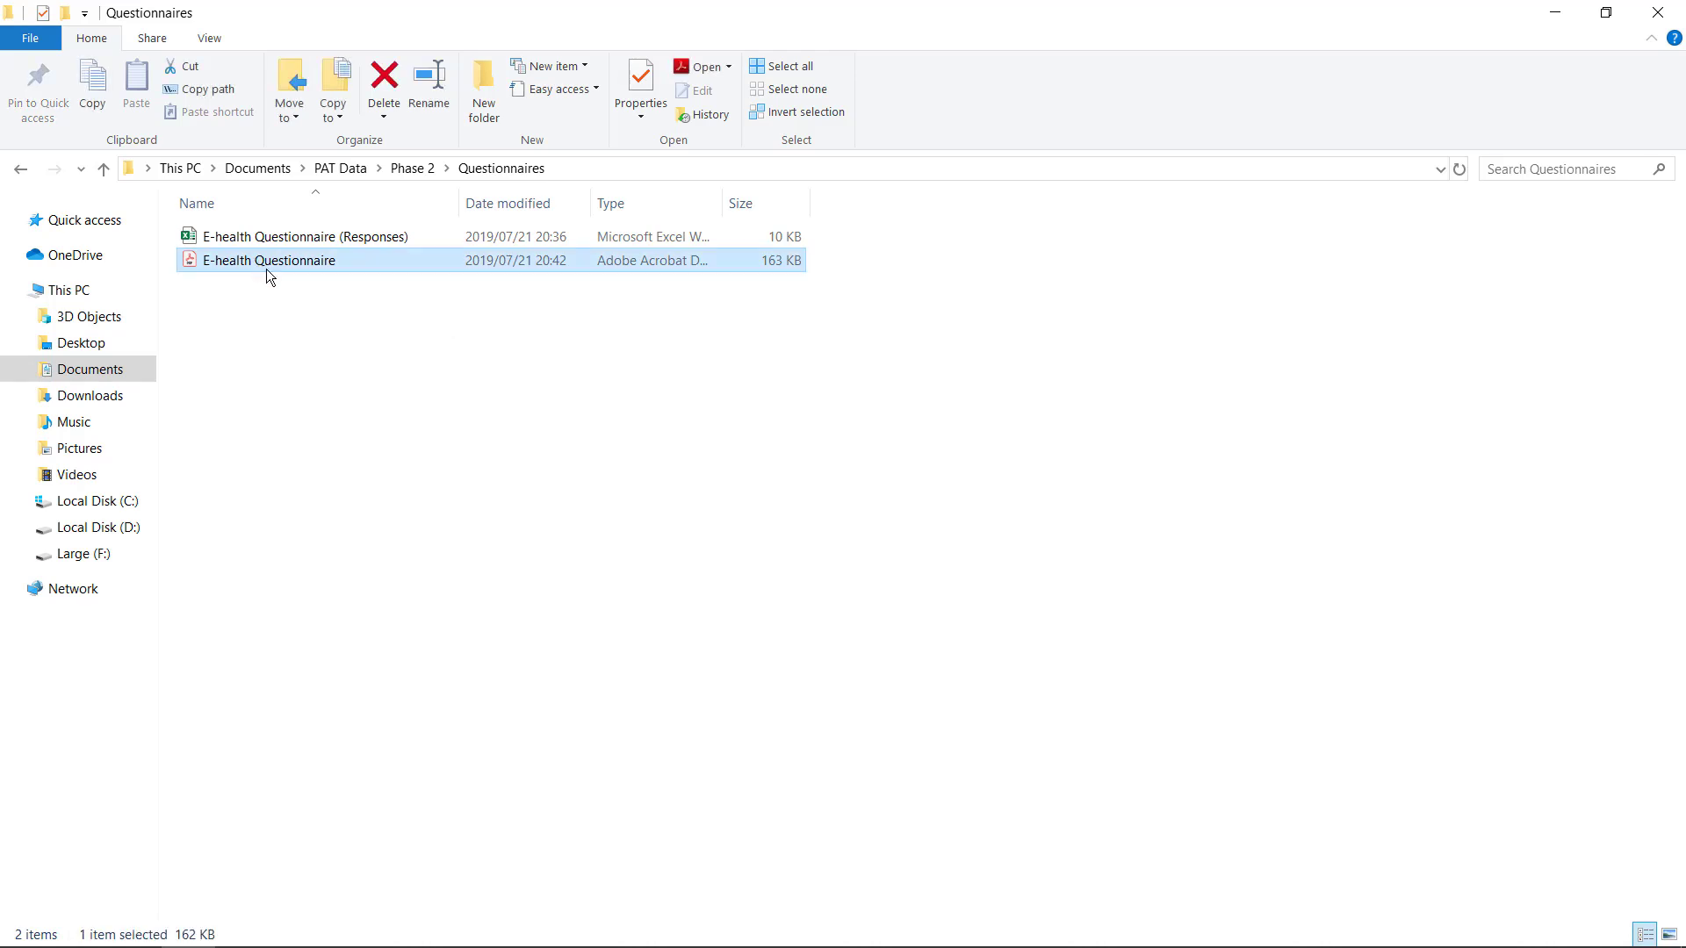
left_click(346, 240)
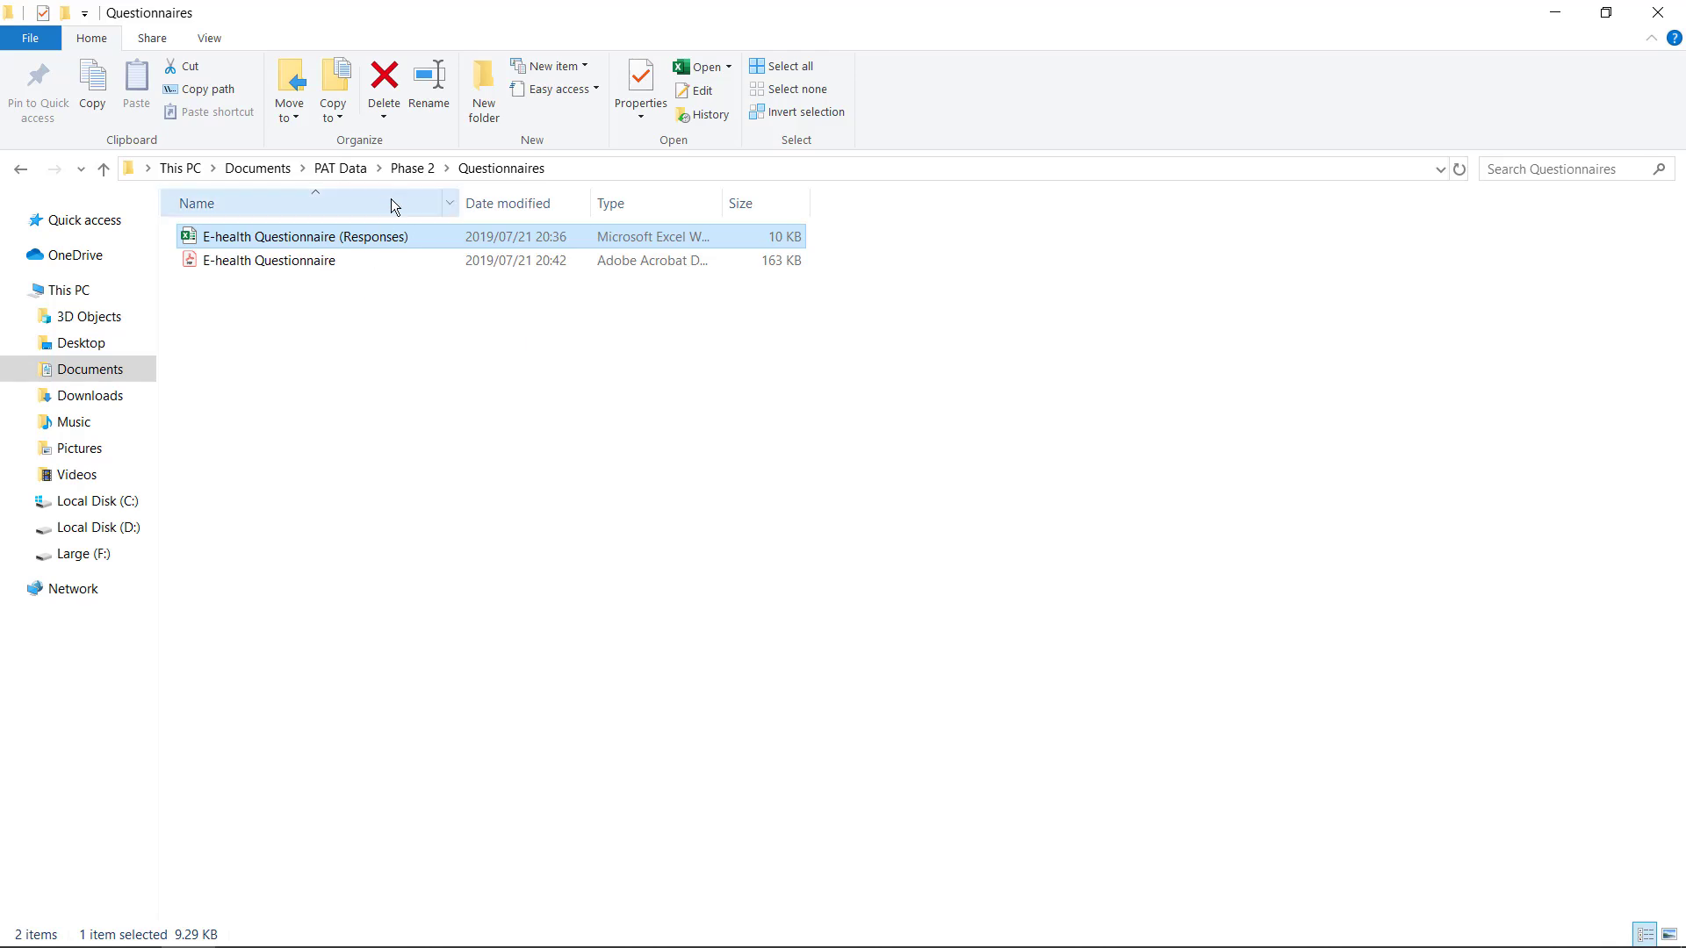
left_click(409, 168)
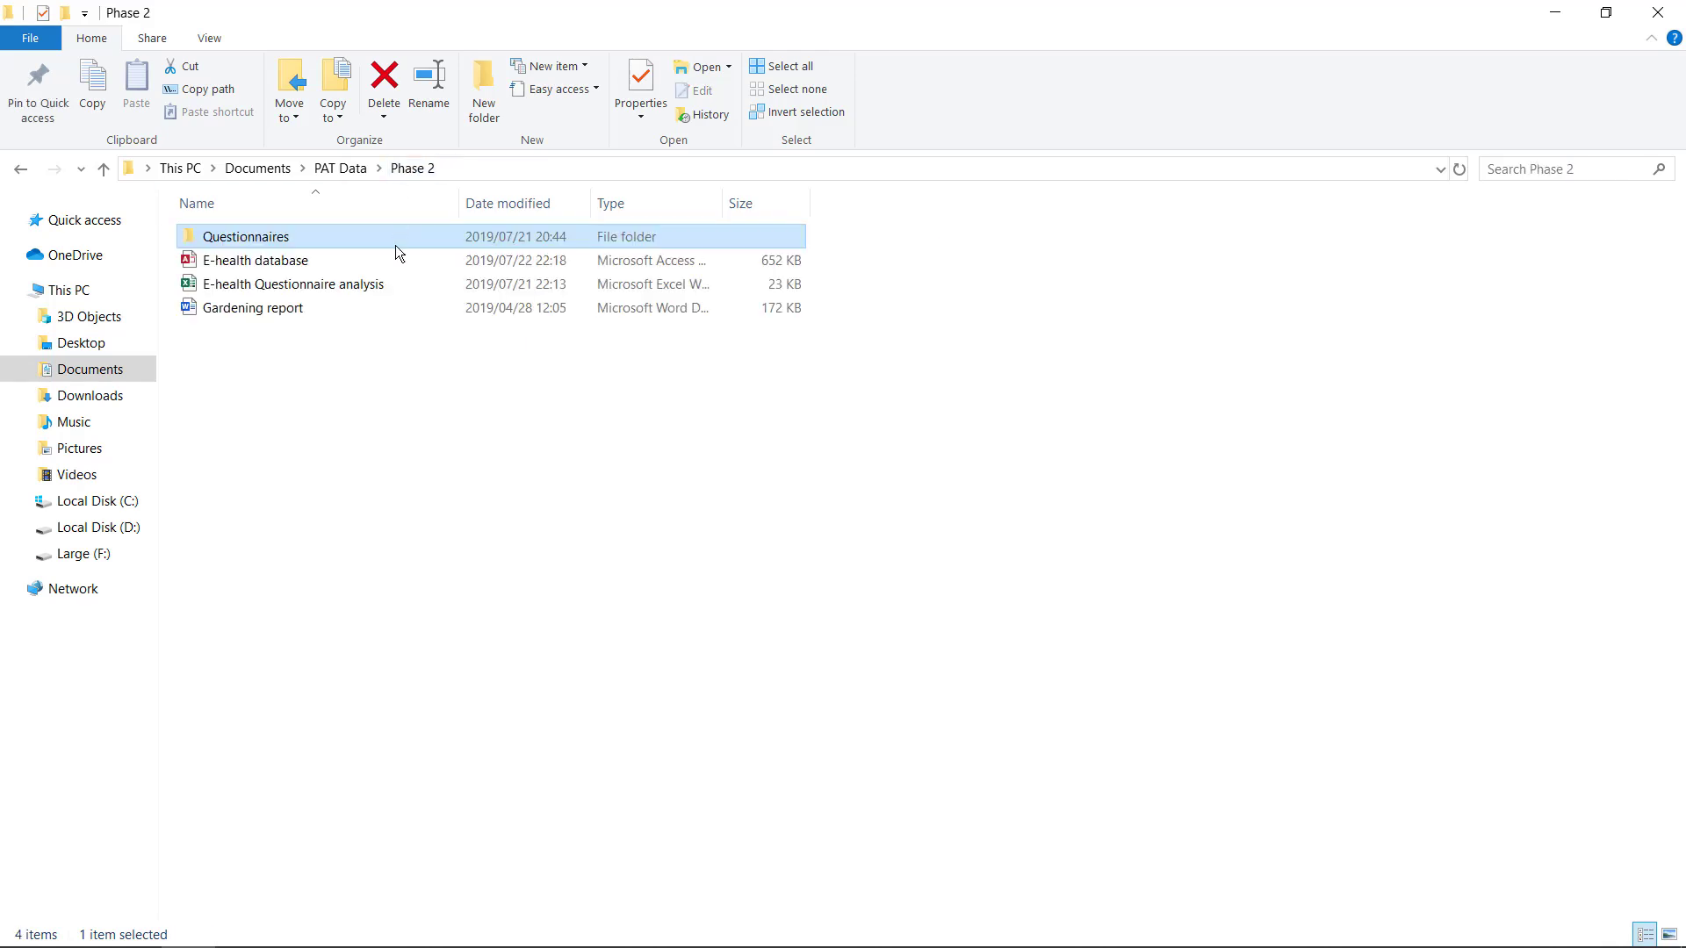